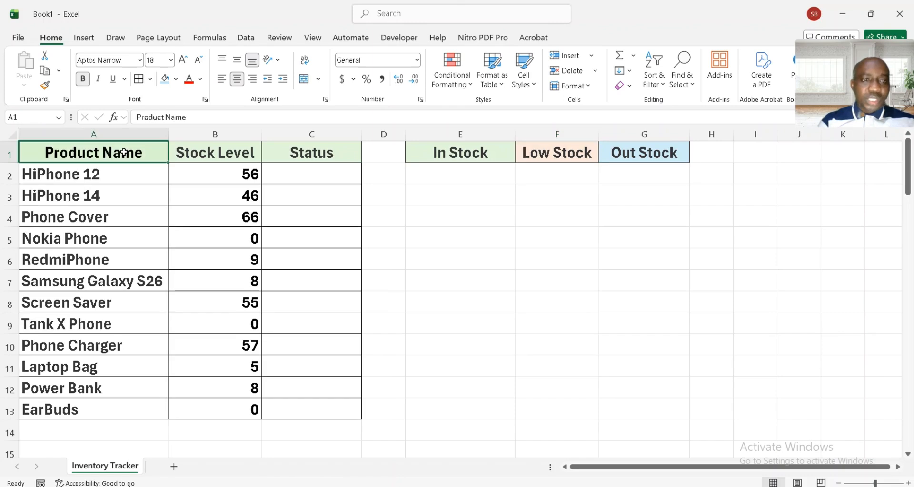
{"action": "left_click", "coordinate": [231, 155]}
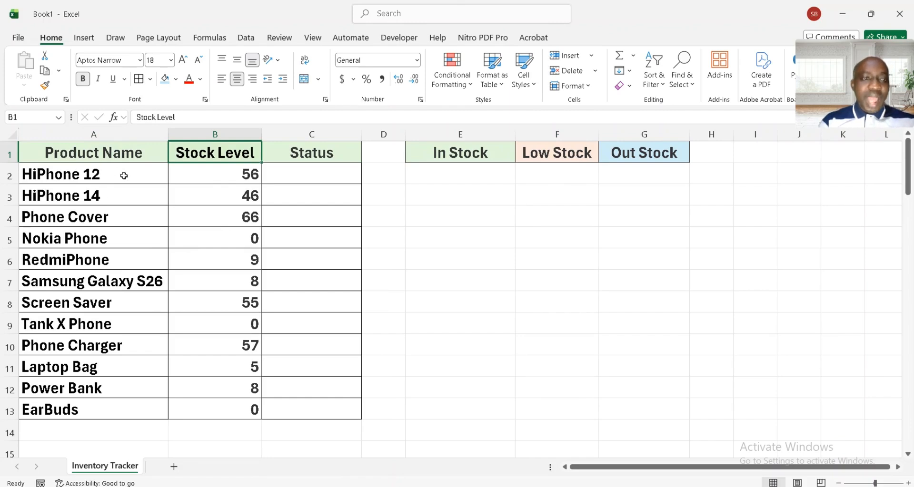
{"action": "left_click", "coordinate": [238, 179]}
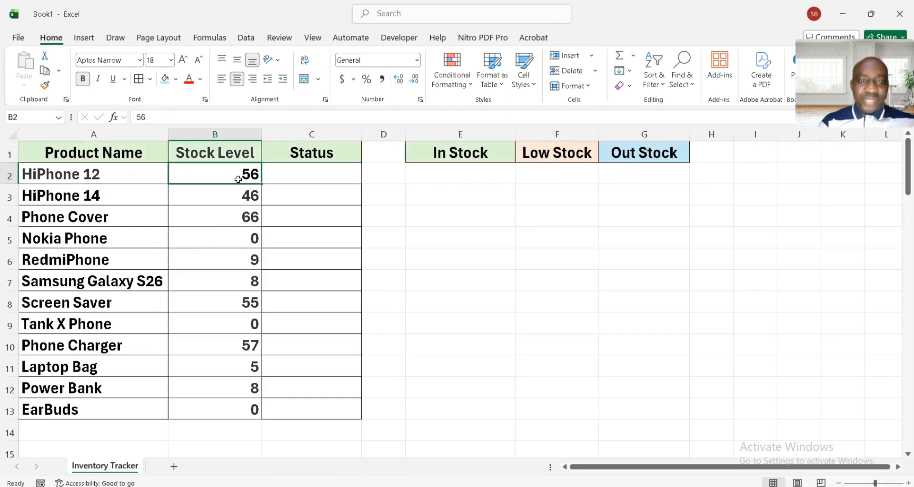
{"action": "left_click", "coordinate": [87, 190]}
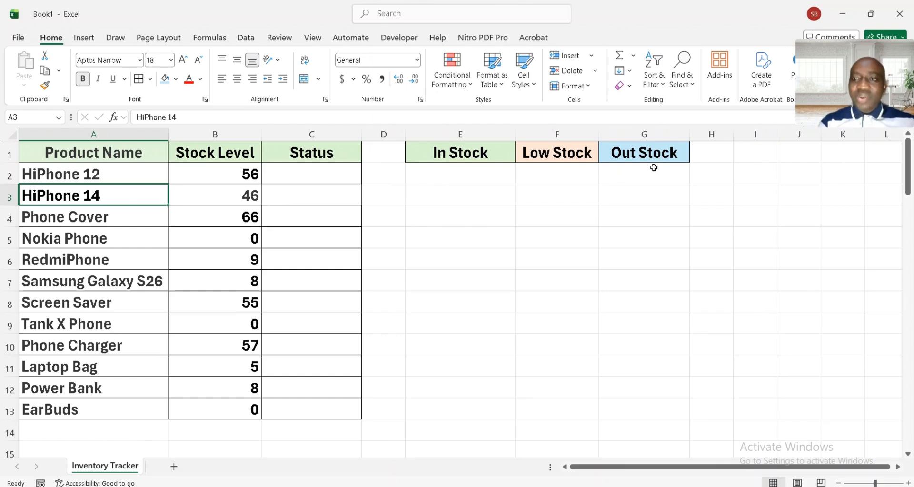
Enter the low-stock threshold value 10 in cell I1.
{"action": "left_click", "coordinate": [765, 154]}
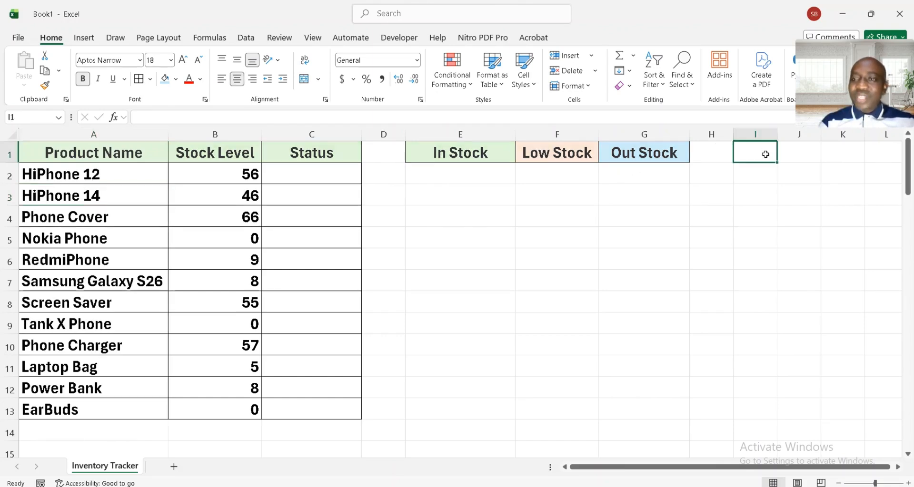
{"action": "type", "text": "10"}
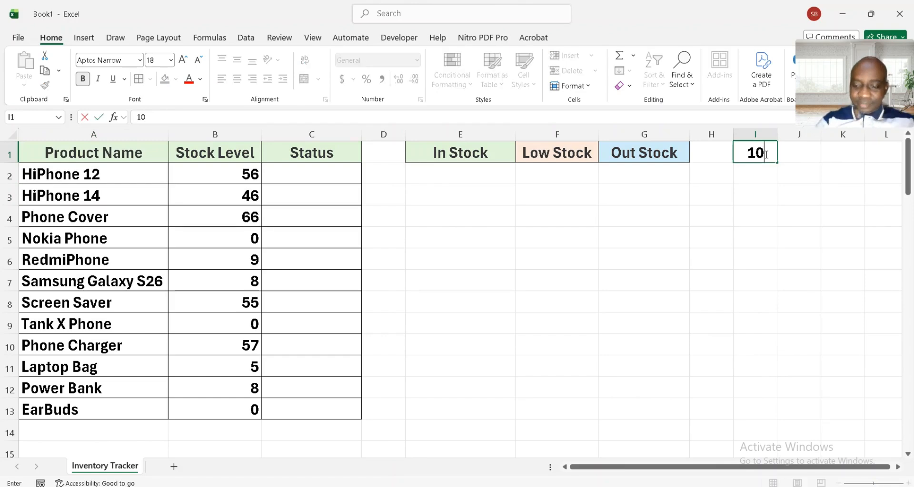
{"action": "key", "text": "Return"}
{"action": "left_click", "coordinate": [765, 154]}
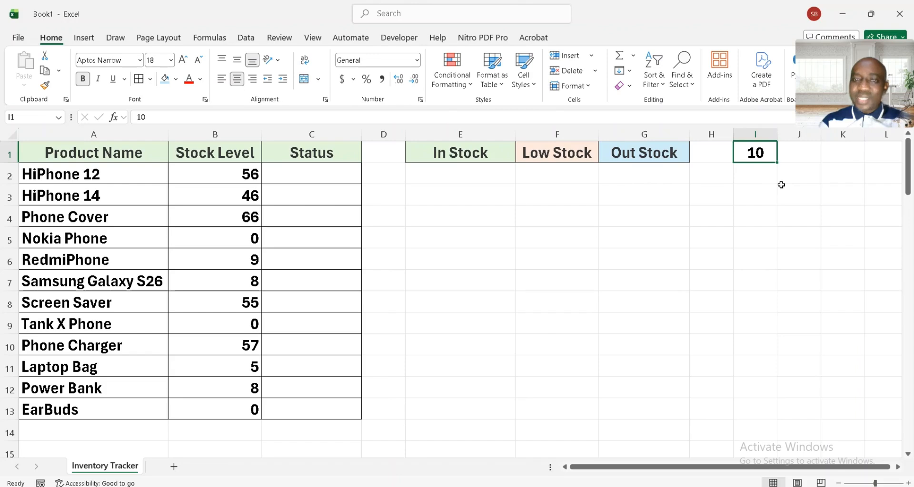
{"action": "left_click", "coordinate": [464, 154]}
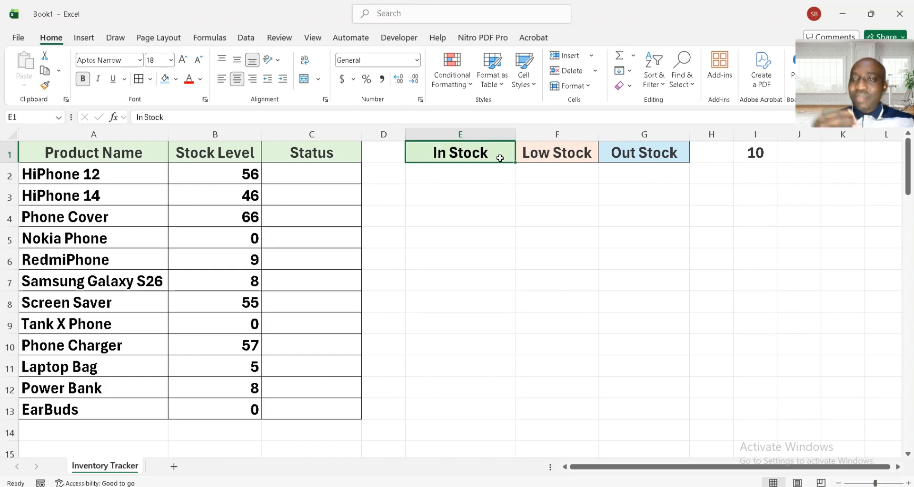
{"action": "left_click", "coordinate": [550, 159]}
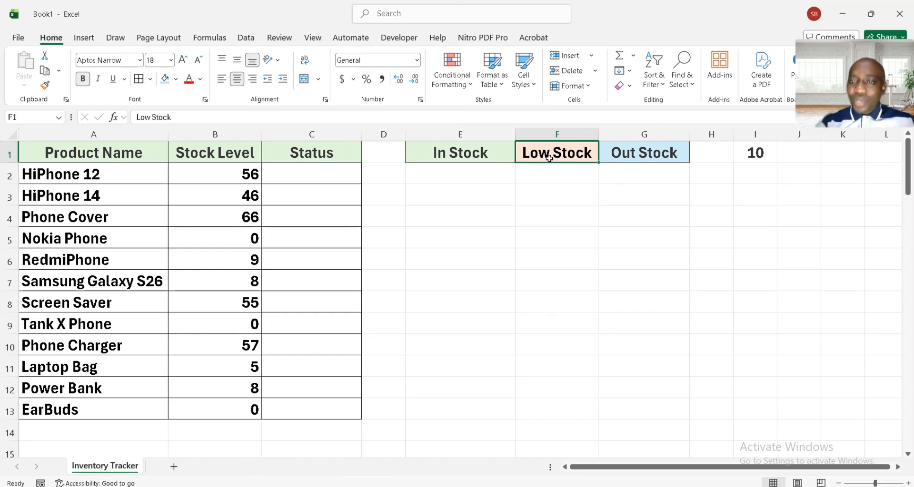
{"action": "left_click", "coordinate": [631, 154]}
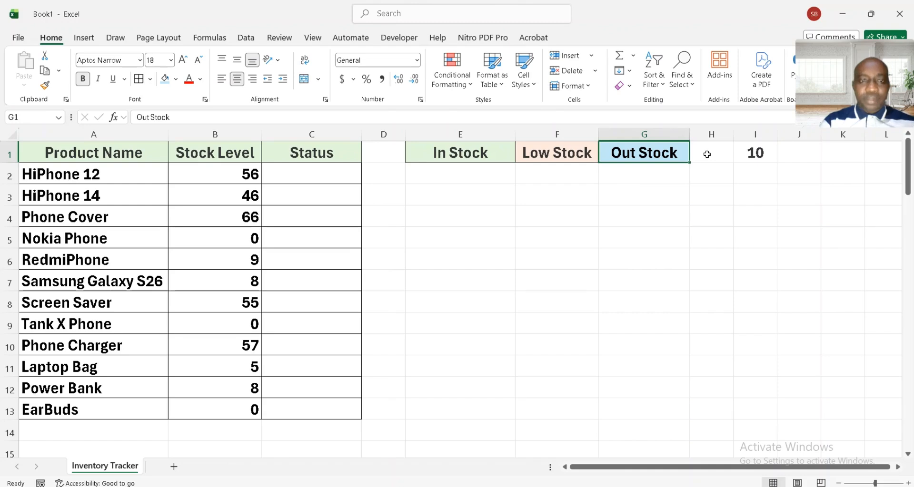
Start an IFS formula in Status cell C2 whose first condition returns "Out Stock" when B2=0.
{"action": "left_click", "coordinate": [304, 173]}
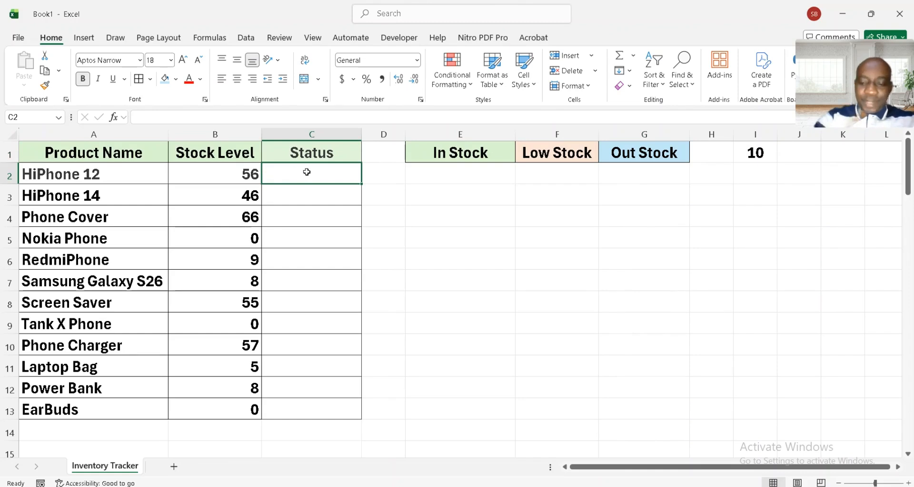
{"action": "type", "text": "="}
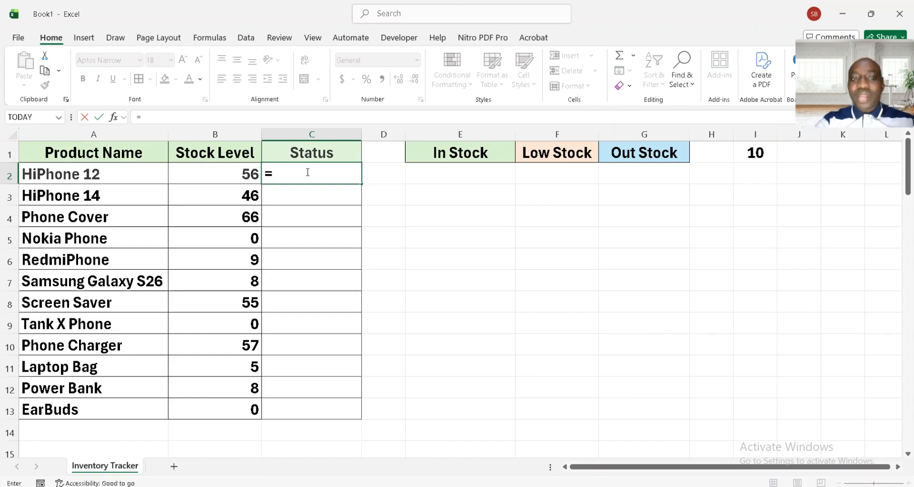
{"action": "type", "text": "i"}
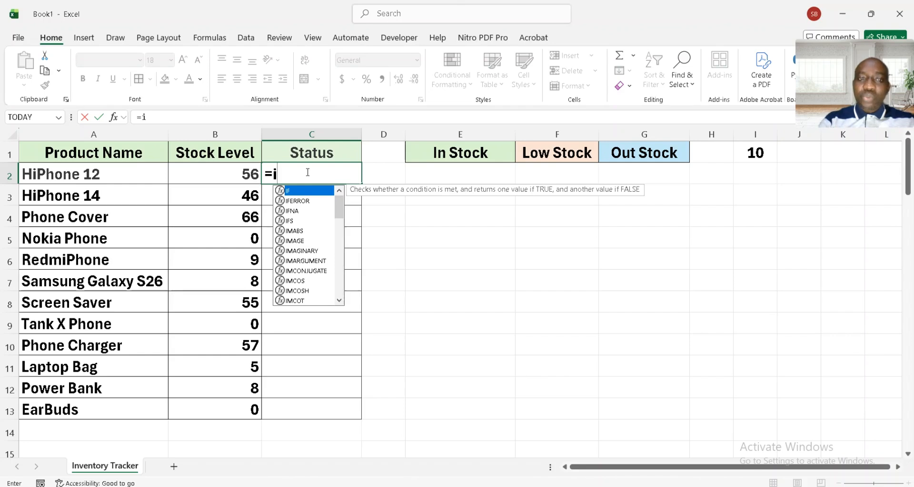
{"action": "type", "text": "fs"}
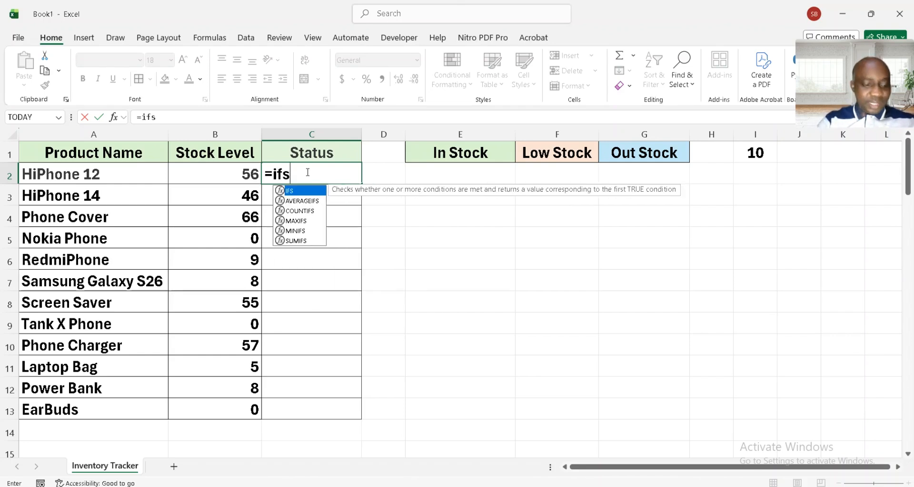
{"action": "type", "text": "("}
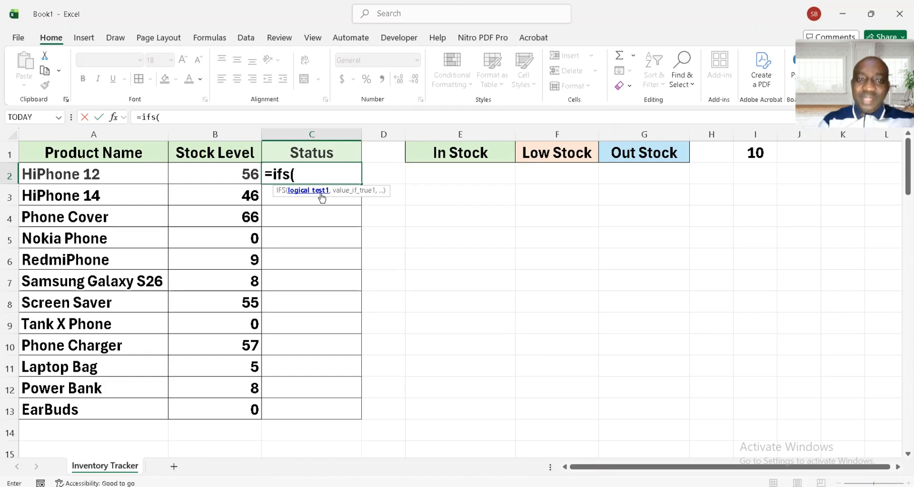
{"action": "left_click", "coordinate": [221, 179]}
{"action": "type", "text": "="}
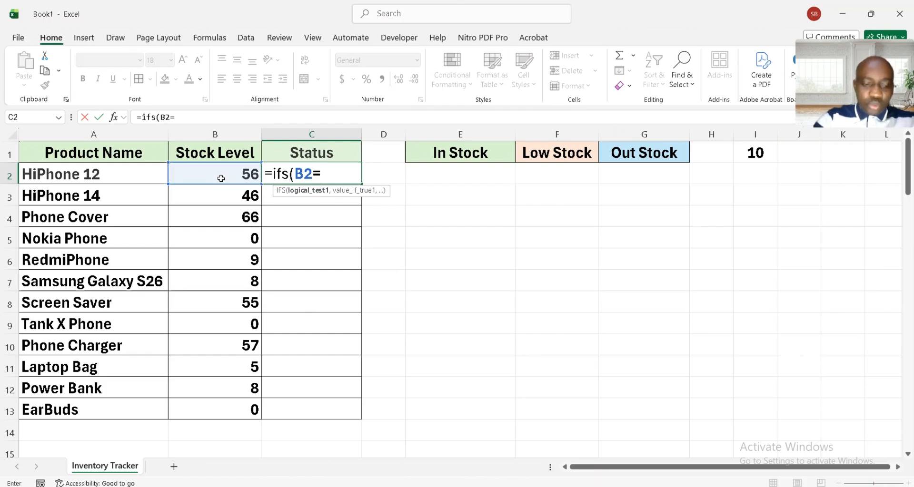
{"action": "type", "text": "0"}
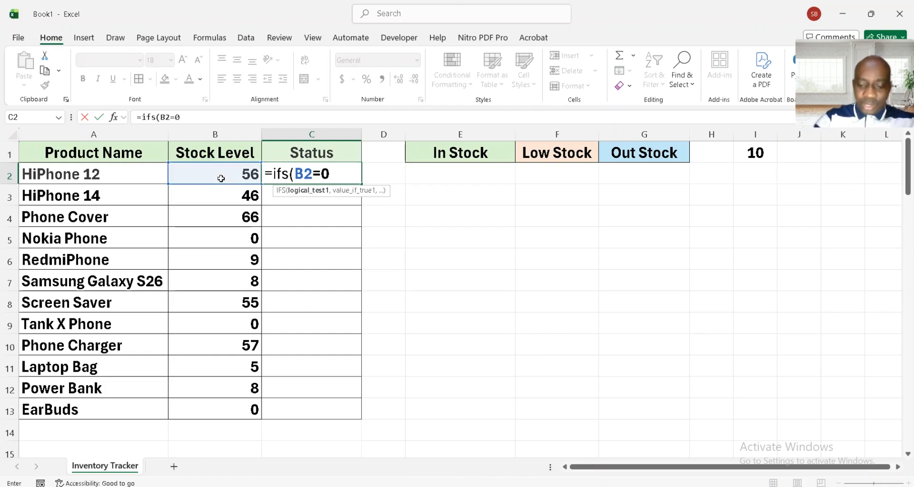
{"action": "type", "text": ","}
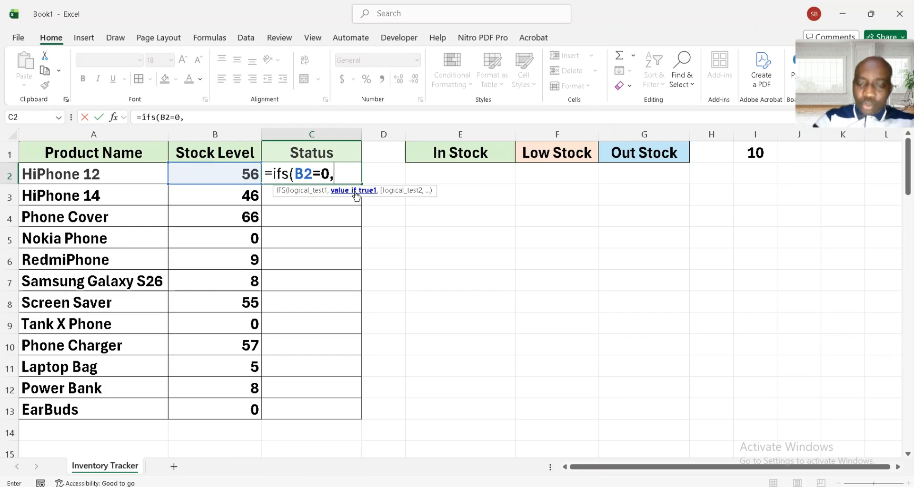
{"action": "type", "text": "\"O"}
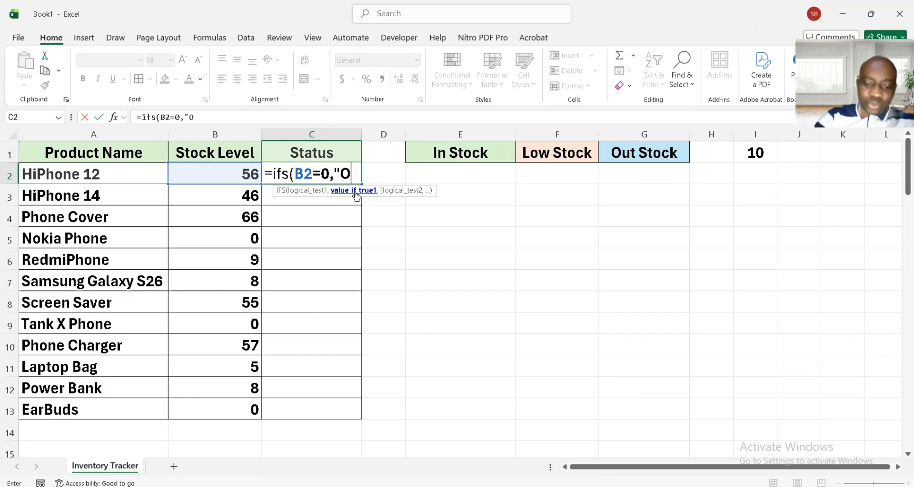
{"action": "type", "text": "ut St"}
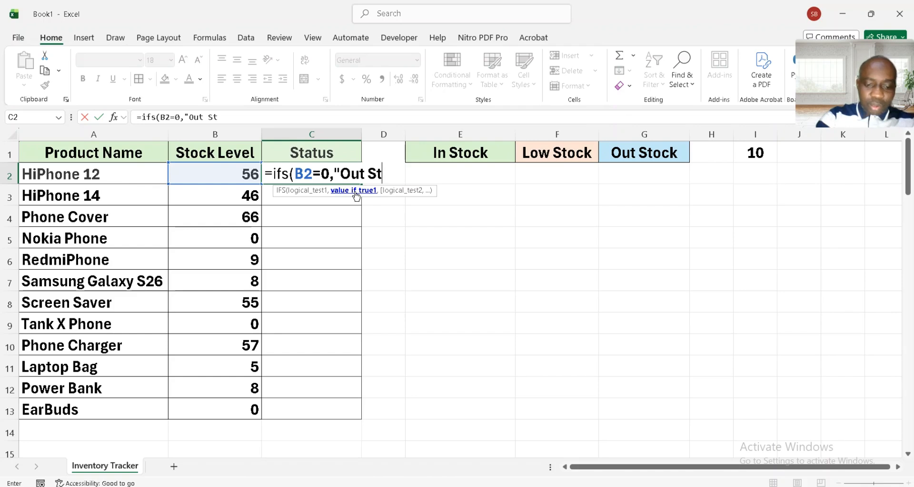
{"action": "type", "text": "ock\""}
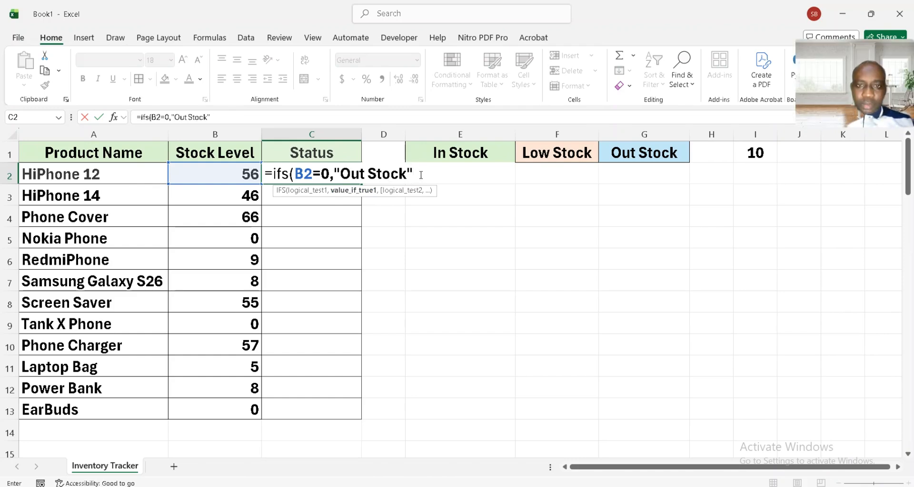
{"action": "type", "text": ","}
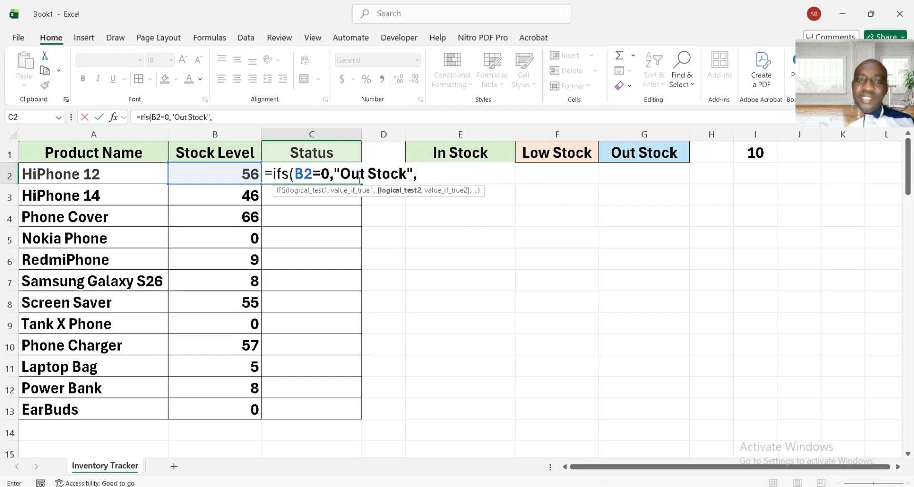
Add a second condition to the IFS formula in C2 that returns "Low Stock" when B2<=10.
{"action": "left_click", "coordinate": [223, 170]}
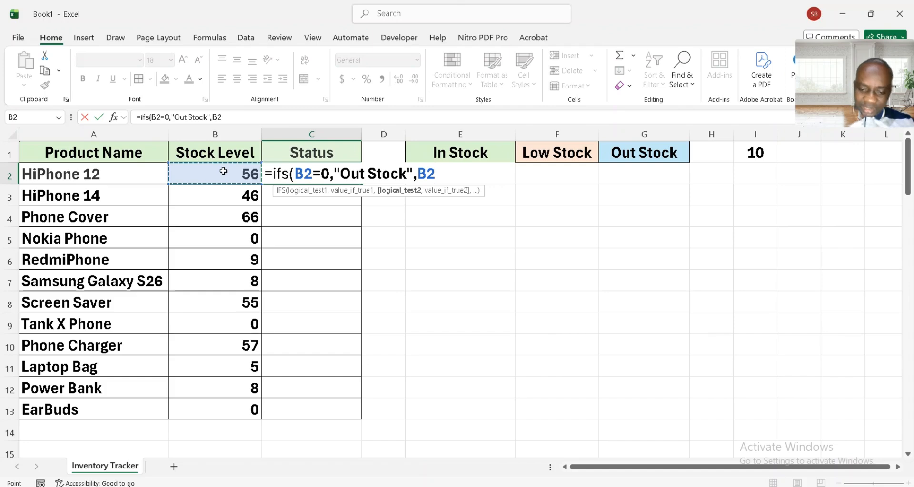
{"action": "type", "text": "<=10"}
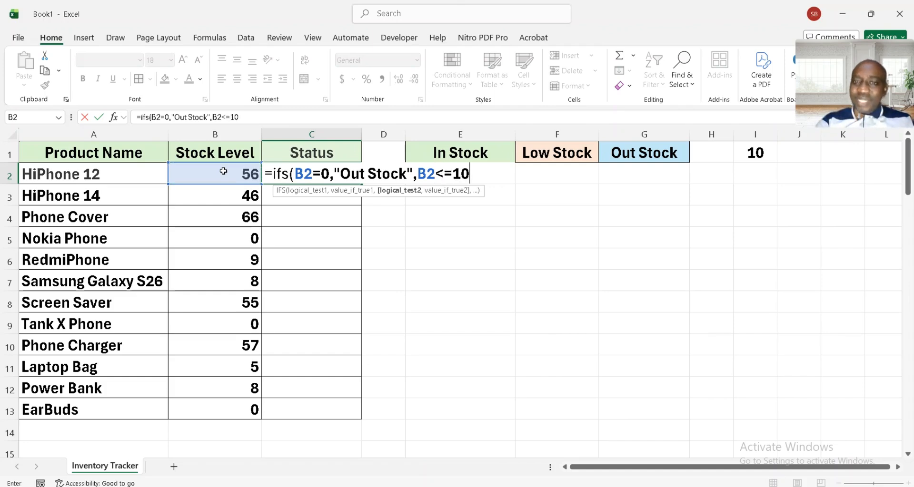
{"action": "type", "text": ","}
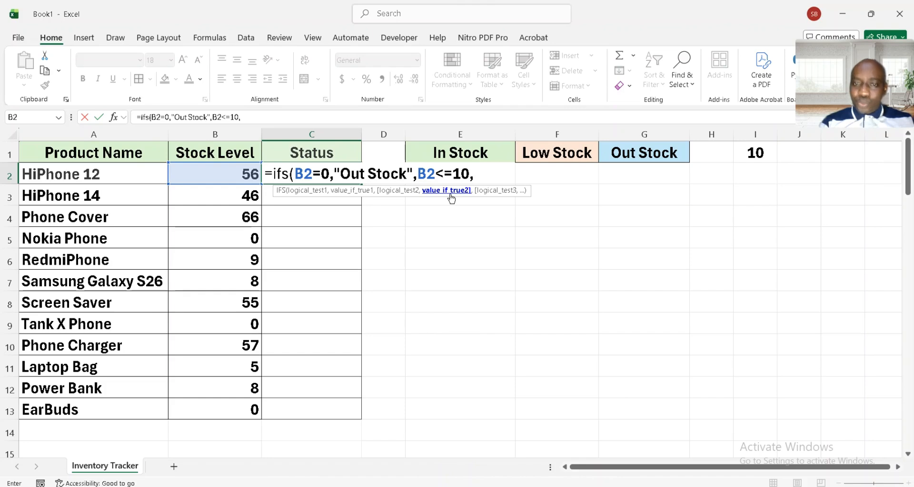
{"action": "type", "text": "\""}
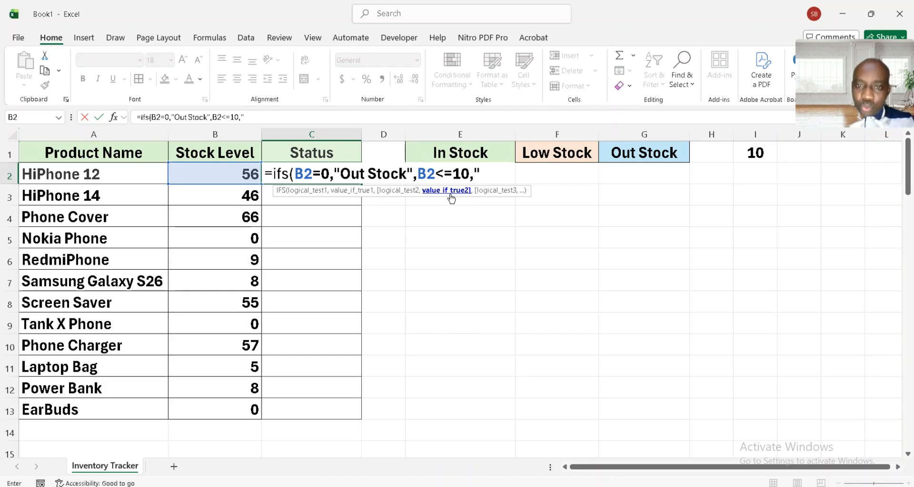
{"action": "type", "text": "Low"}
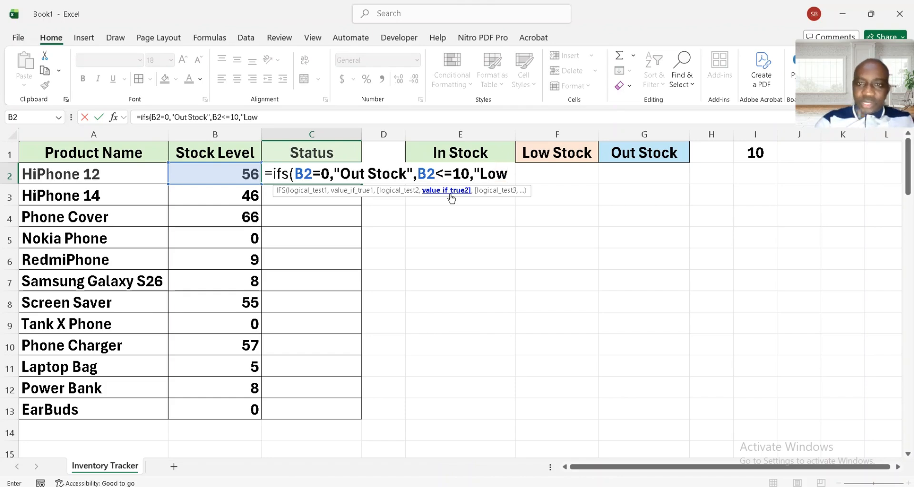
{"action": "type", "text": " Stock"}
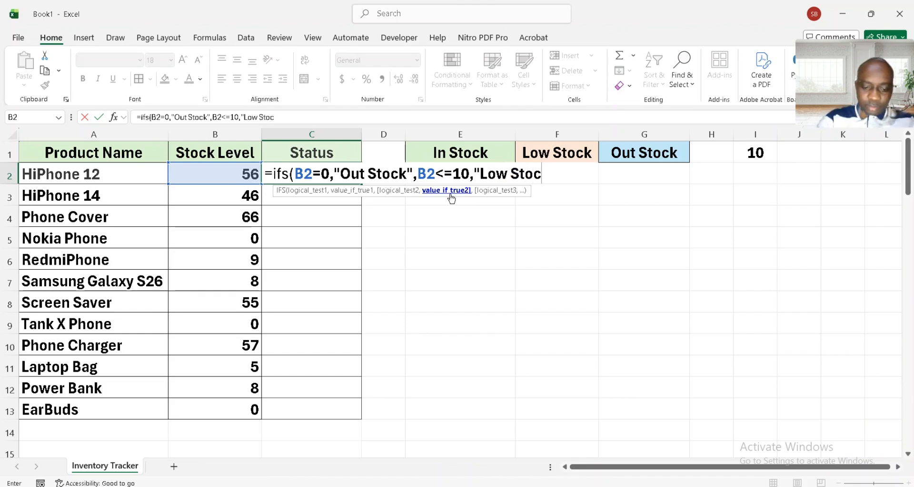
{"action": "type", "text": "\""}
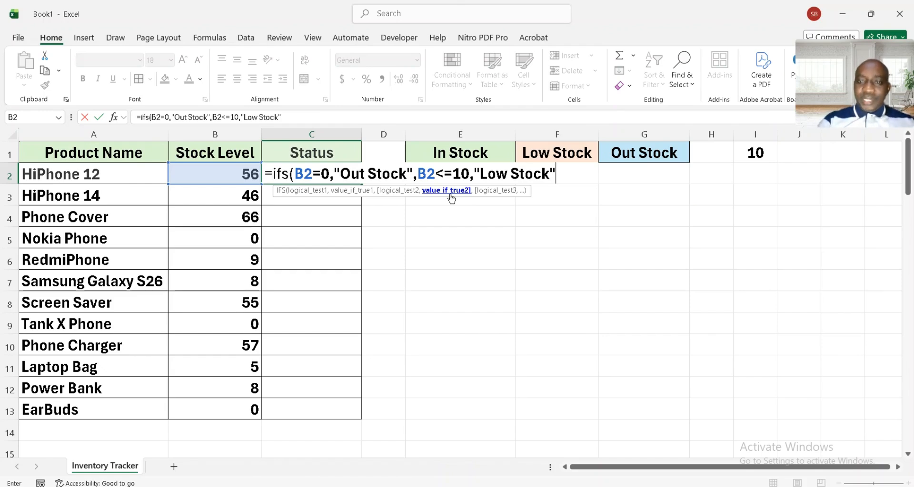
{"action": "type", "text": ","}
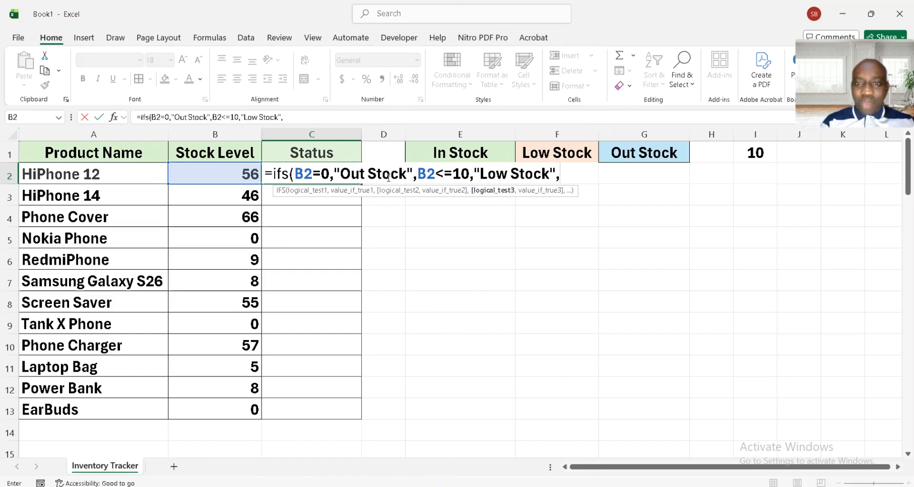
Add B2>10 as the third logical test of the IFS formula in C2.
{"action": "left_click", "coordinate": [219, 172]}
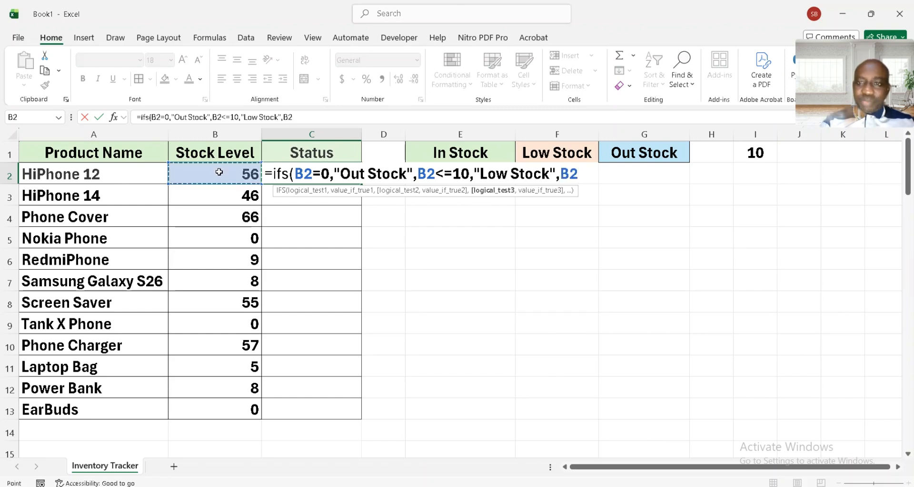
{"action": "type", "text": ">"}
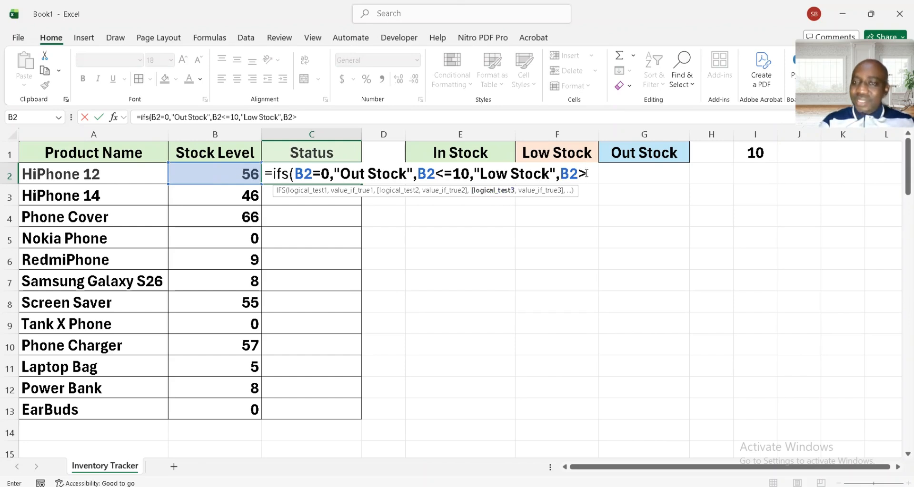
{"action": "key", "text": "BackSpace"}
{"action": "type", "text": "<"}
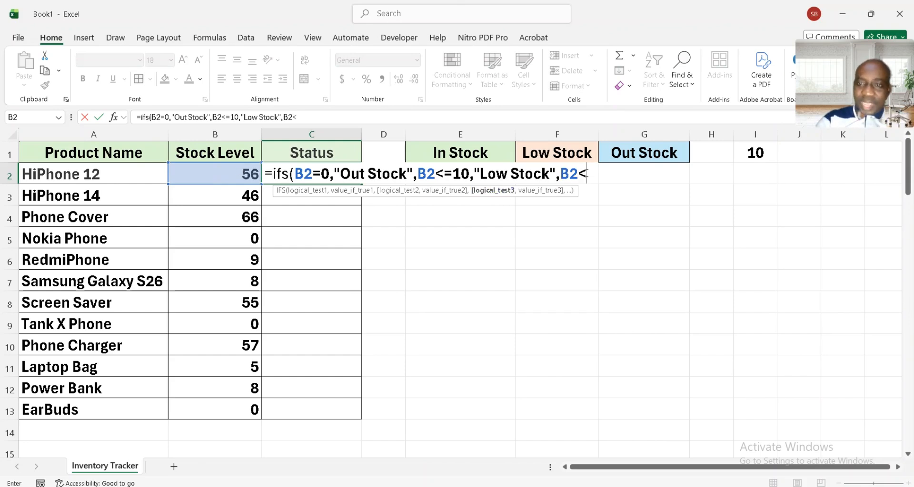
{"action": "key", "text": "BackSpace"}
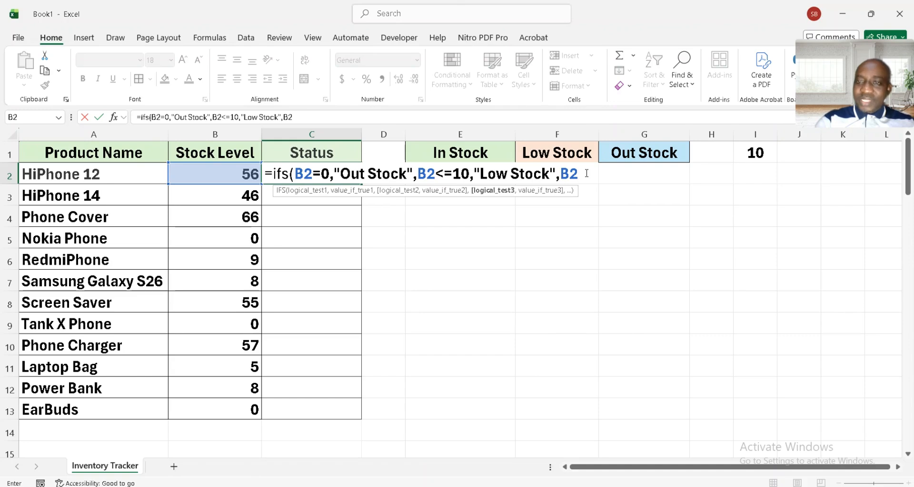
{"action": "type", "text": "="}
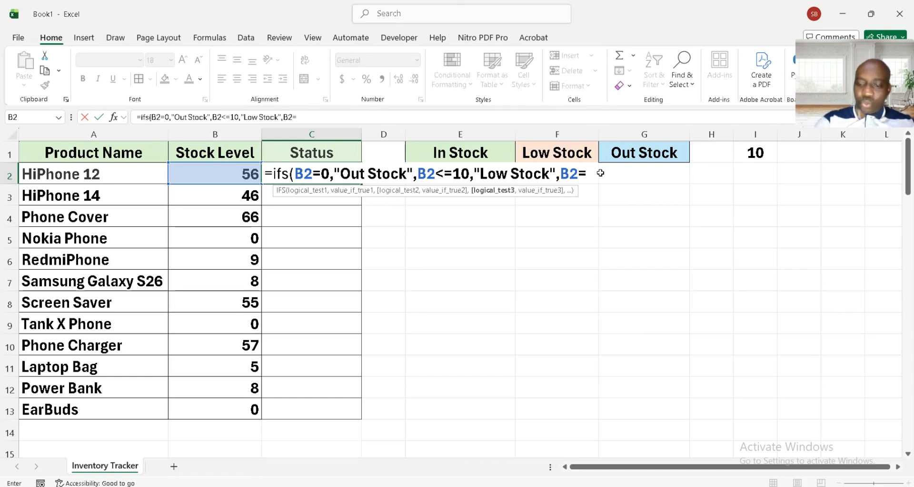
{"action": "key", "text": "BackSpace"}
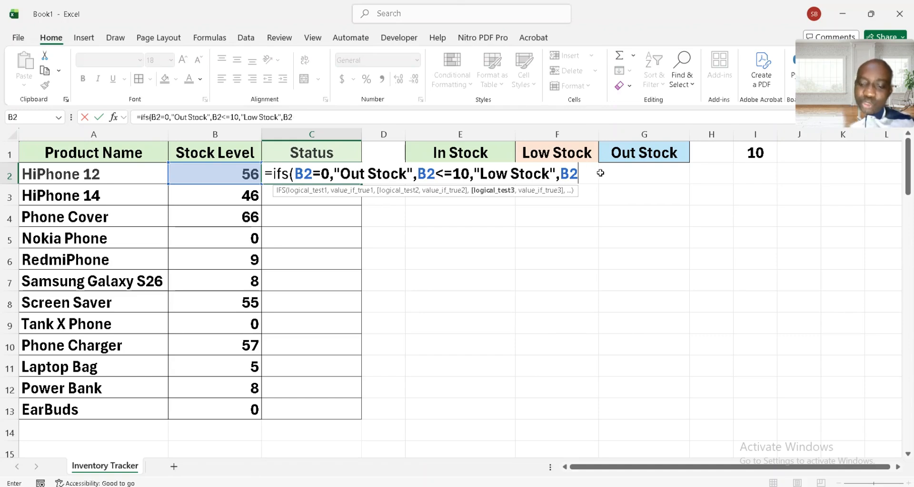
{"action": "type", "text": ">10"}
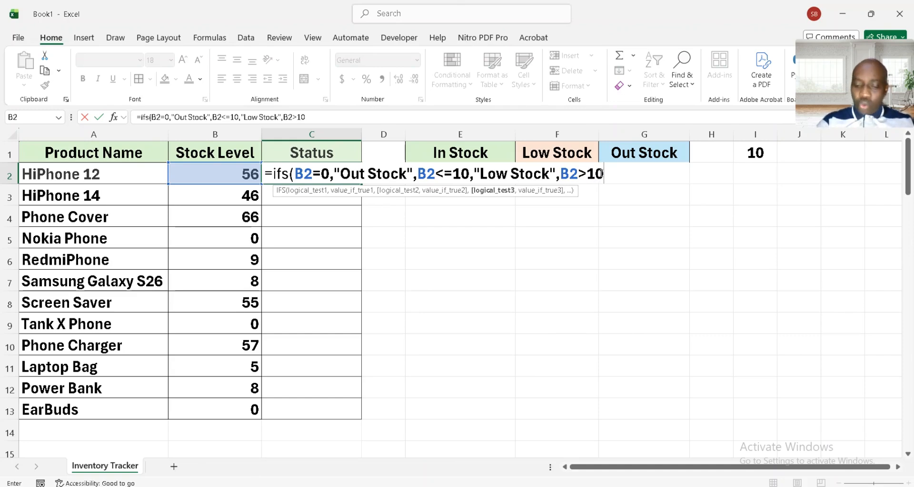
{"action": "type", "text": ","}
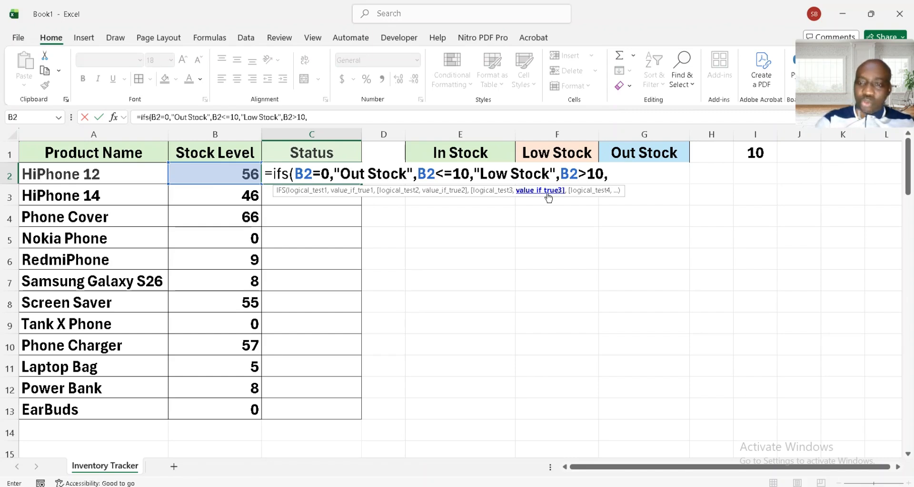
Complete the IFS formula in C2 with "In Stock" as the third result and fill it down to C13.
{"action": "type", "text": "\""}
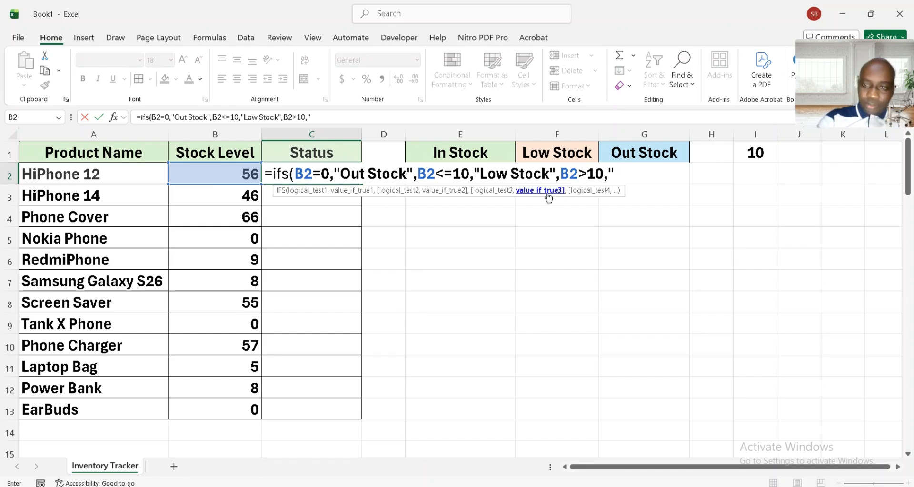
{"action": "type", "text": "In"}
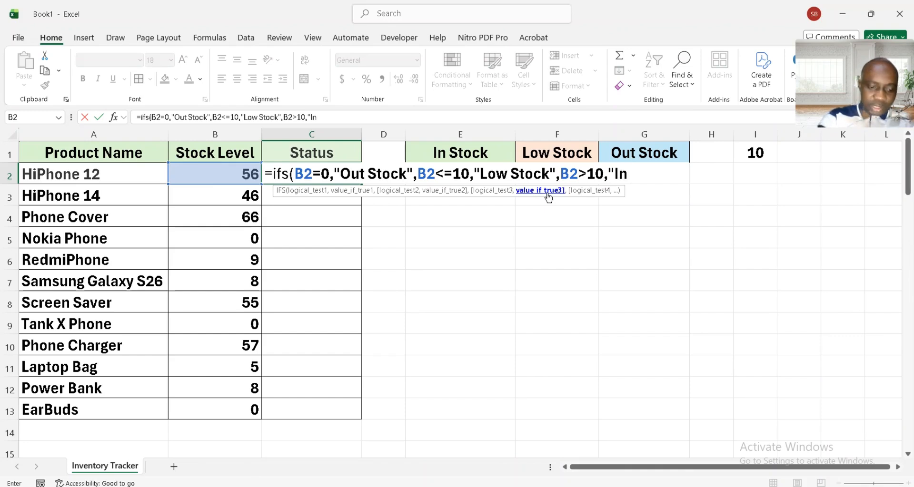
{"action": "type", "text": " St"}
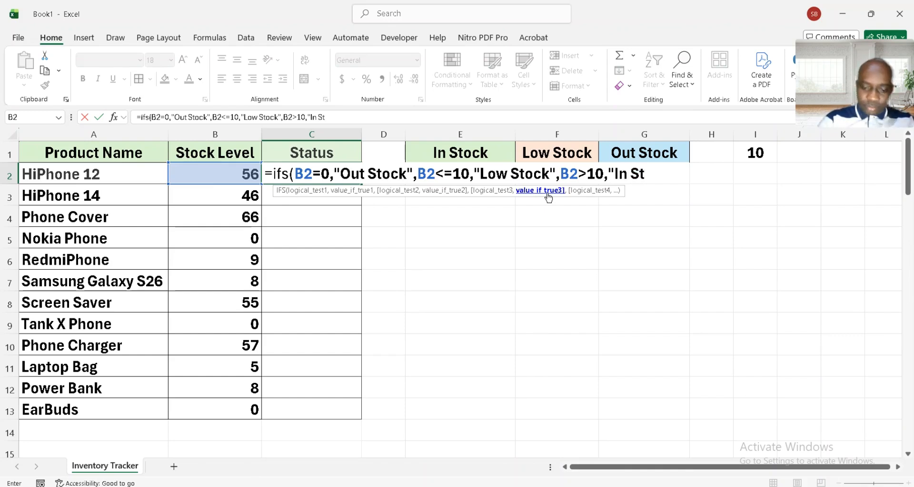
{"action": "type", "text": "ock\""}
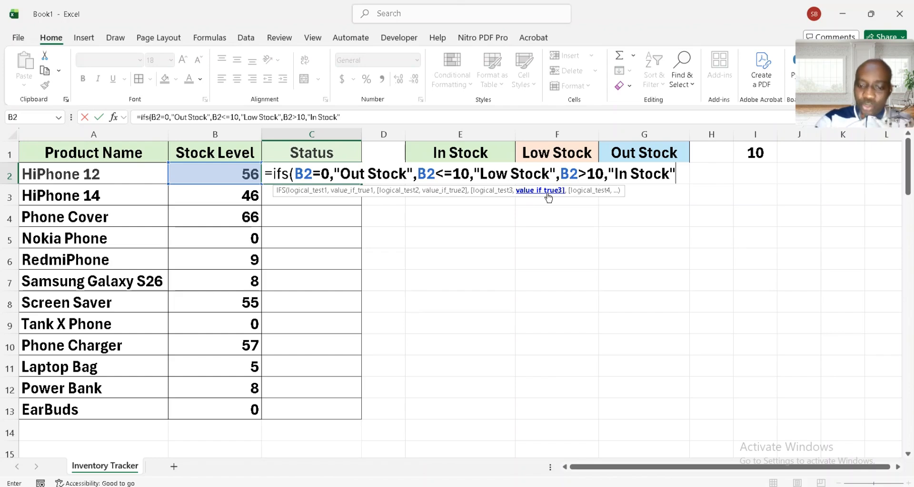
{"action": "type", "text": ")"}
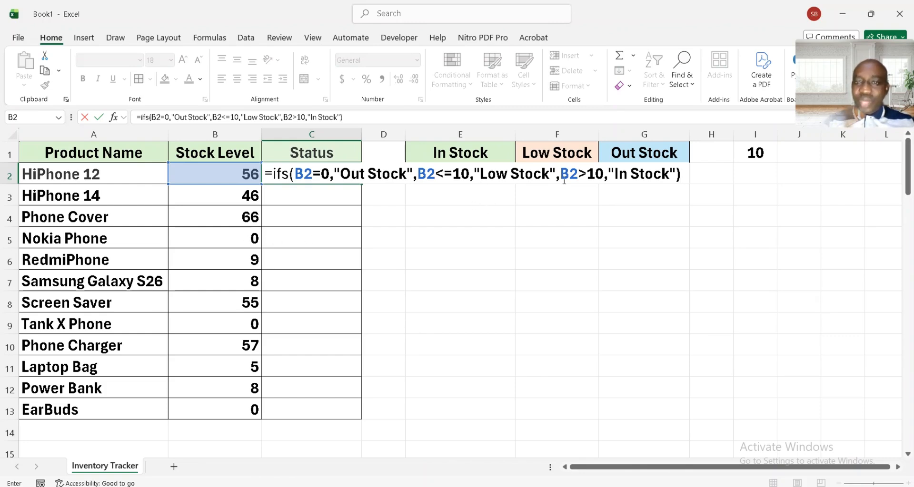
{"action": "key", "text": "ctrl+Return"}
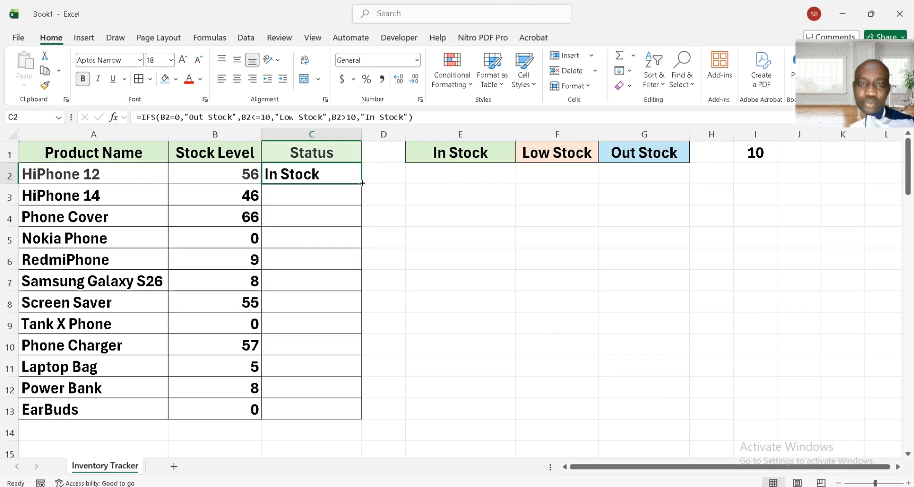
{"action": "double_click", "coordinate": [361, 183]}
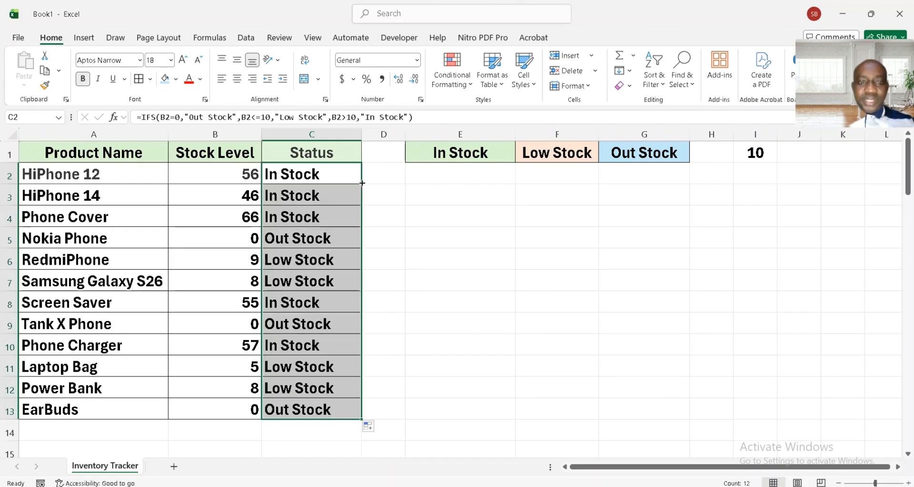
Check the Status results of Nokia Phone and Phone Cover against their stock levels.
{"action": "left_click", "coordinate": [323, 235]}
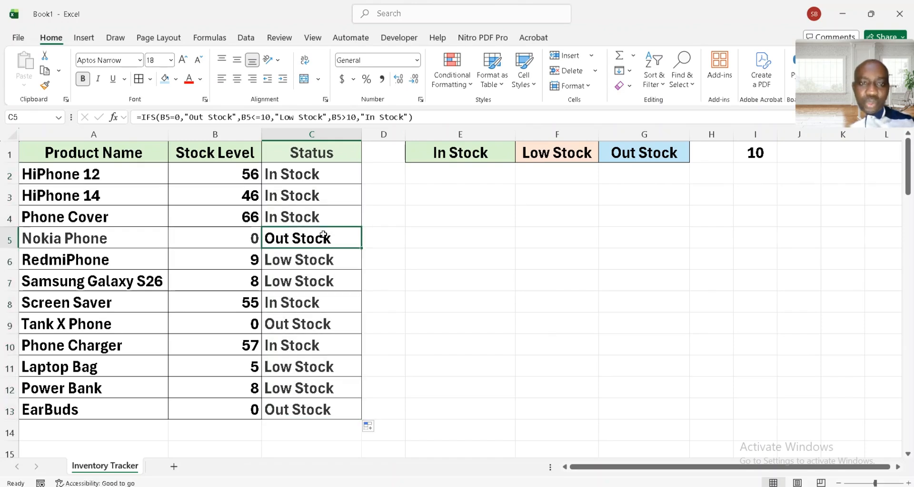
{"action": "left_click", "coordinate": [219, 237]}
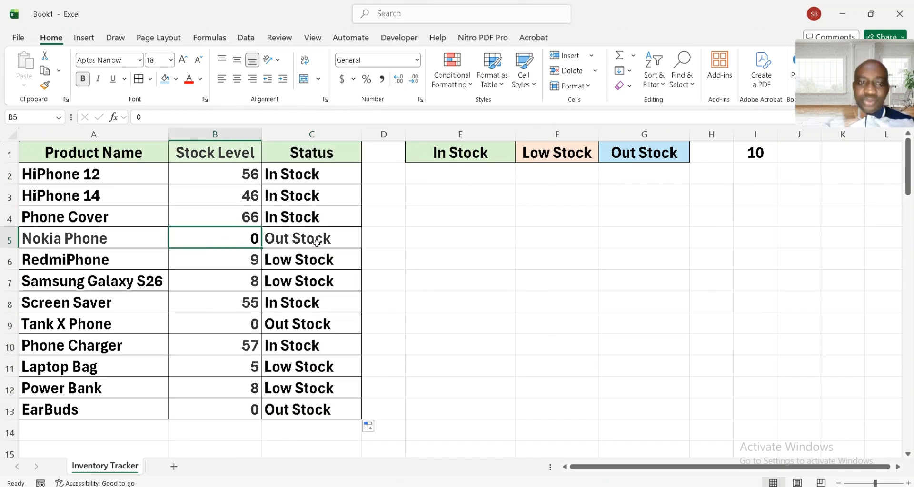
{"action": "left_click", "coordinate": [243, 214]}
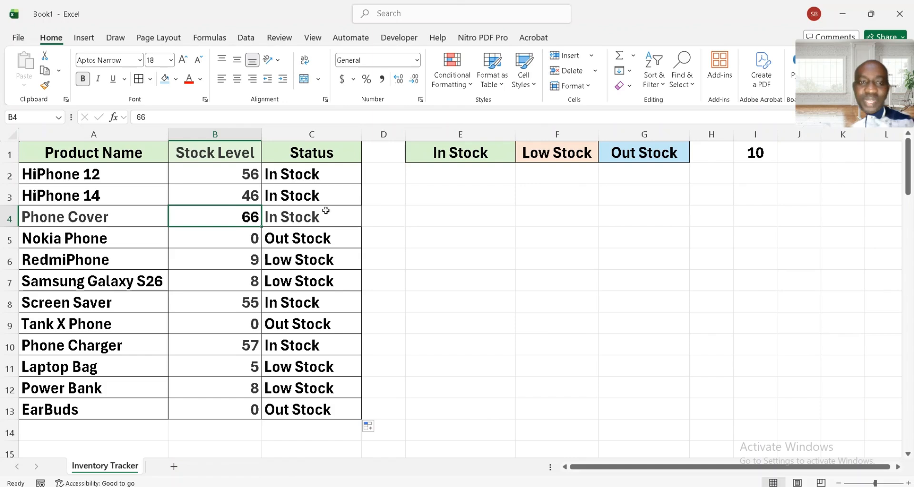
Test the Status formula by setting RedmiPhone's stock level in B6 to 10 and to 11.
{"action": "left_click", "coordinate": [243, 261]}
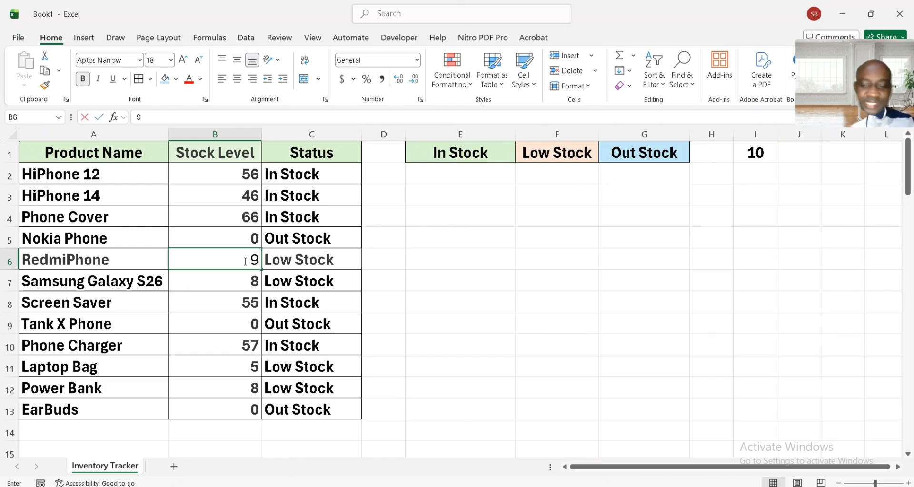
{"action": "type", "text": "10"}
{"action": "key", "text": "Return"}
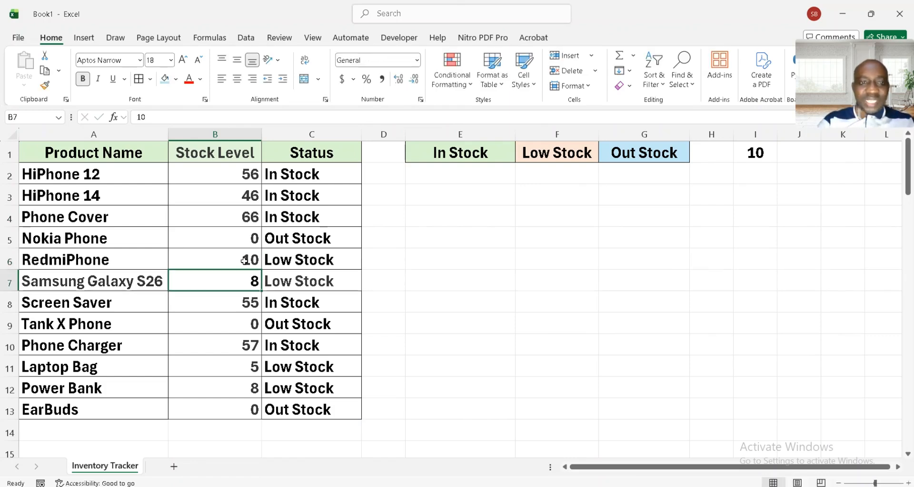
{"action": "left_click", "coordinate": [238, 261]}
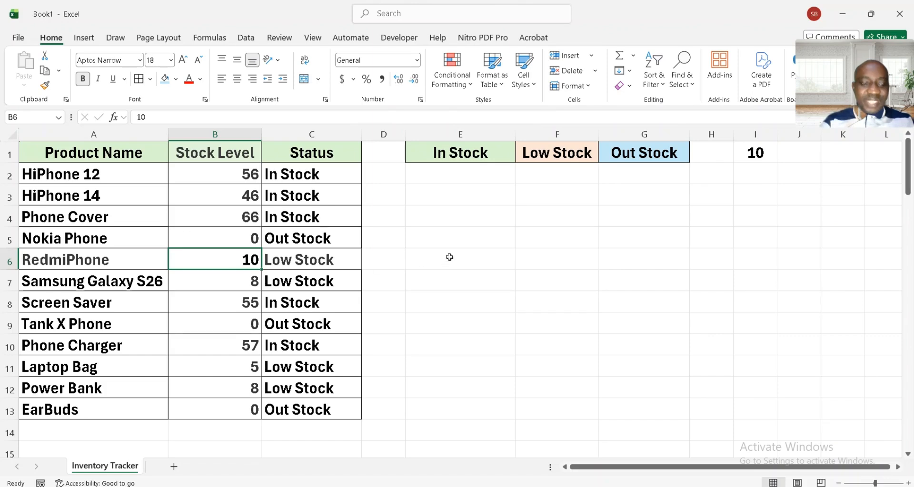
{"action": "type", "text": "11"}
{"action": "key", "text": "Return"}
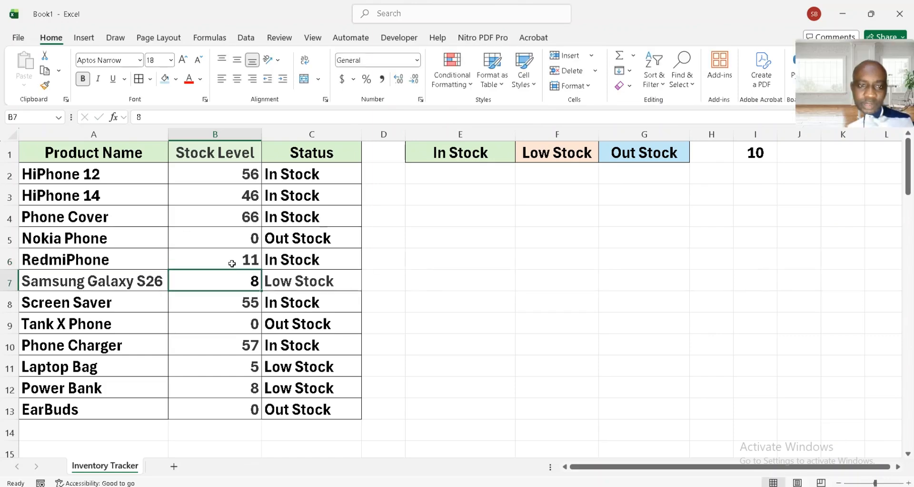
Set RedmiPhone's stock level in B6 back to 9.
{"action": "left_click", "coordinate": [232, 264]}
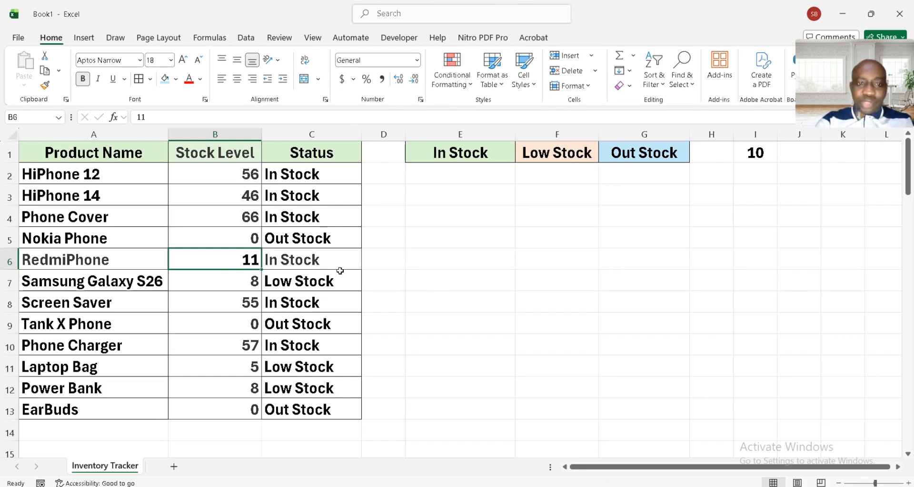
{"action": "type", "text": "9"}
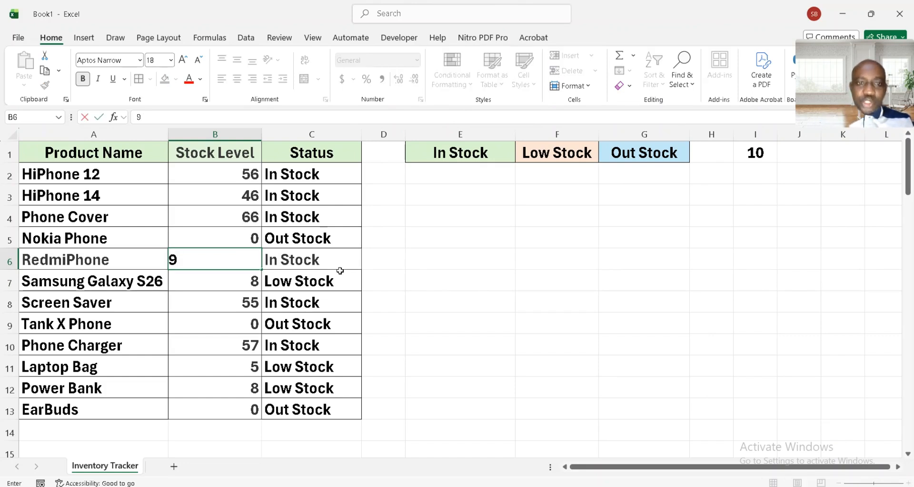
{"action": "key", "text": "Return"}
{"action": "key", "text": "Up"}
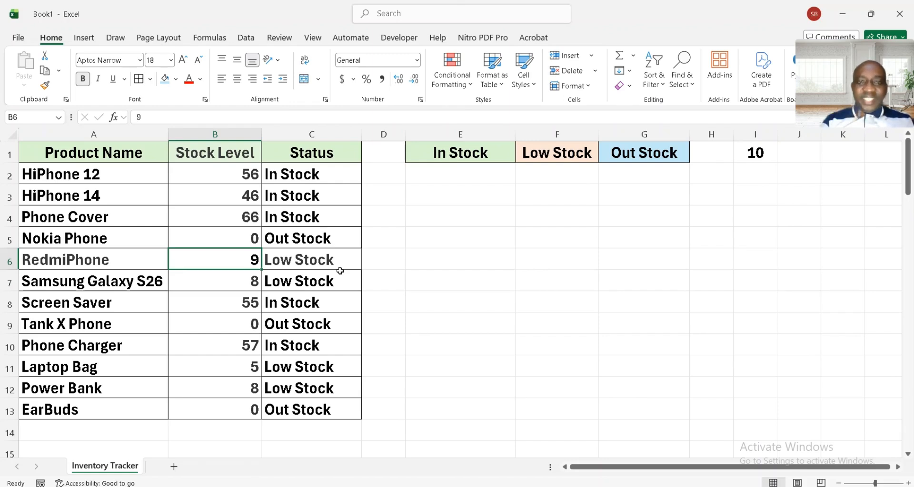
Insert blank cells over the range A1:C14, shifting the existing product table down.
{"action": "left_click", "coordinate": [54, 151]}
{"action": "key", "text": "shift+Right"}
{"action": "key", "text": "shift+Down"}
{"action": "key", "text": "shift+Right"}
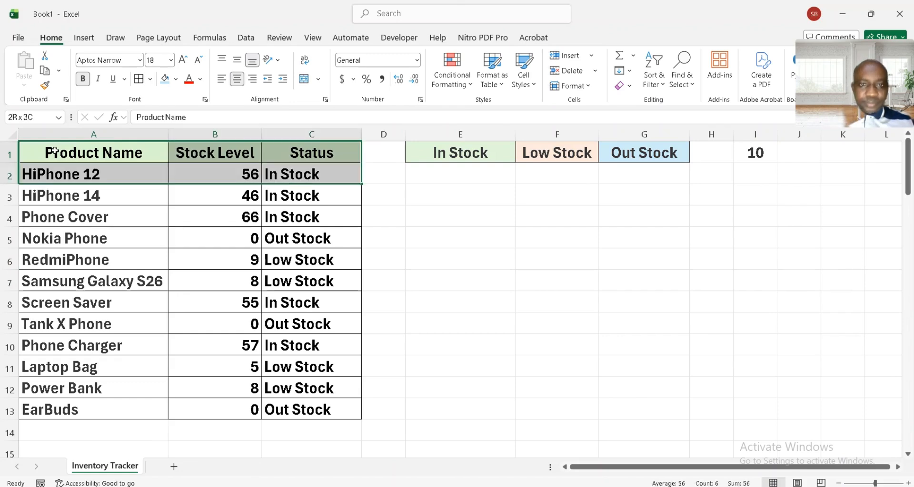
{"action": "key", "text": "shift+Down"}
{"action": "key", "text": "shift+Down"}
{"action": "key", "text": "shift+Down"}
{"action": "key", "text": "shift+Down"}
{"action": "key", "text": "shift+Down"}
{"action": "key", "text": "shift+Down"}
{"action": "key", "text": "shift+Down"}
{"action": "key", "text": "shift+Down"}
{"action": "key", "text": "shift+Down"}
{"action": "key", "text": "shift+Down"}
{"action": "key", "text": "shift+Down"}
{"action": "key", "text": "shift+Down"}
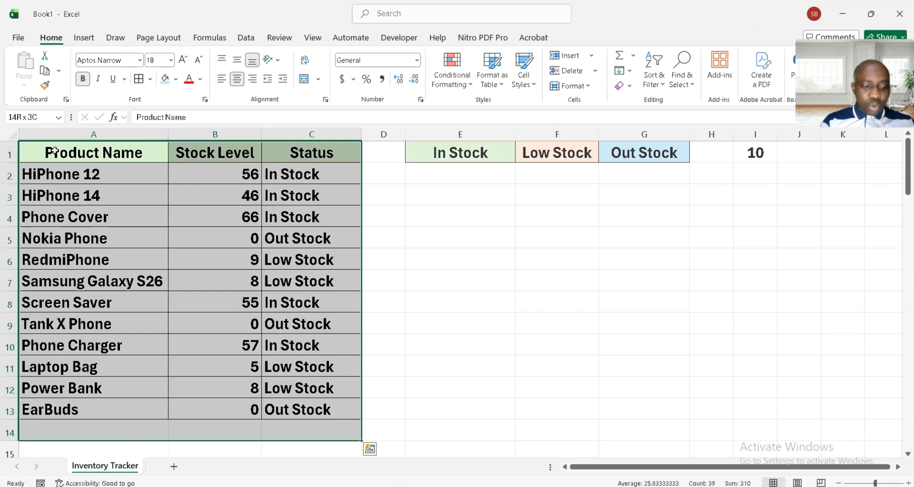
{"action": "key", "text": "ctrl+shift+plus"}
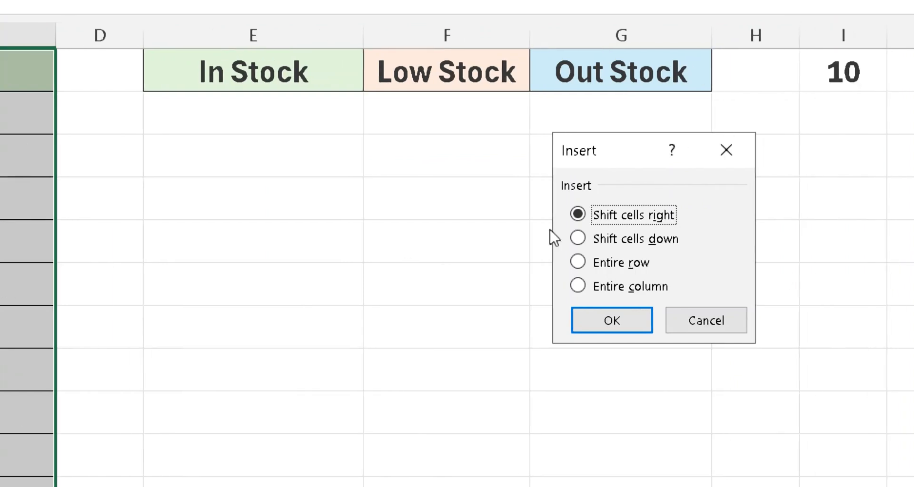
{"action": "left_click", "coordinate": [595, 243]}
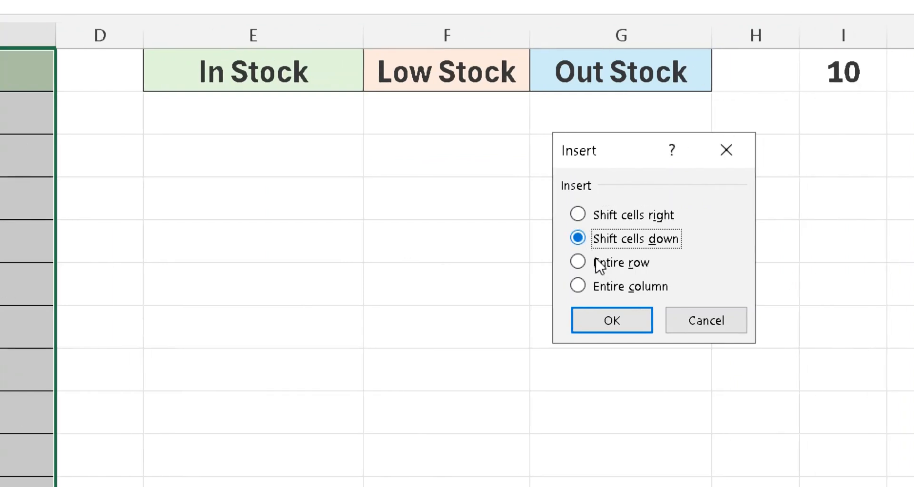
{"action": "left_click", "coordinate": [627, 316]}
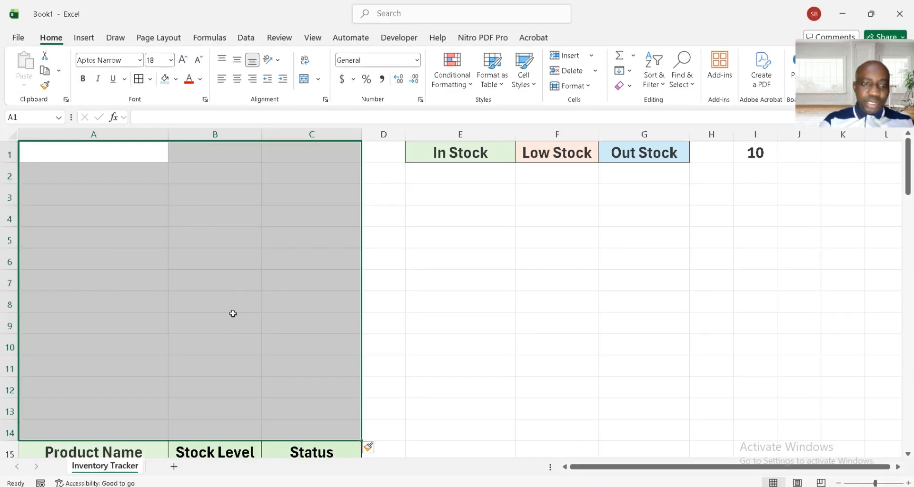
Copy the header row Product Name, Stock Level, Status from A15:C15 into A1:C1.
{"action": "scroll", "coordinate": [233, 313], "scroll_direction": "down", "scroll_amount": 4}
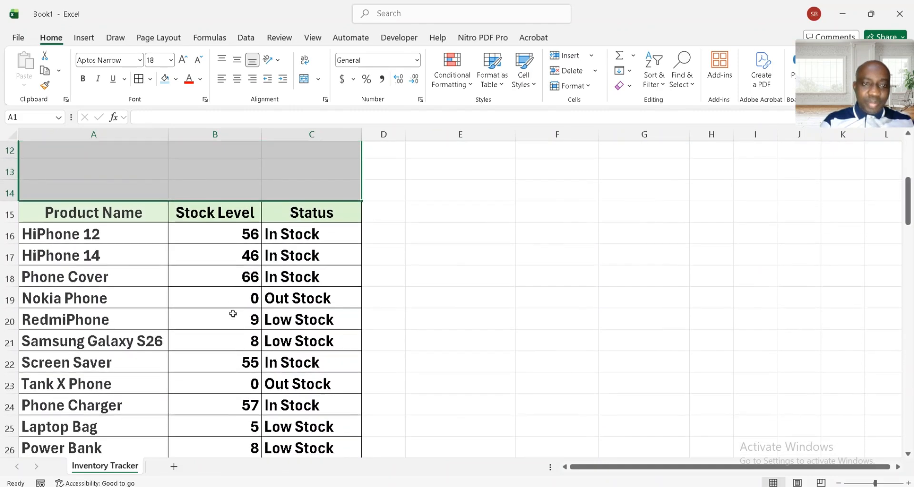
{"action": "scroll", "coordinate": [231, 311], "scroll_direction": "up", "scroll_amount": 1}
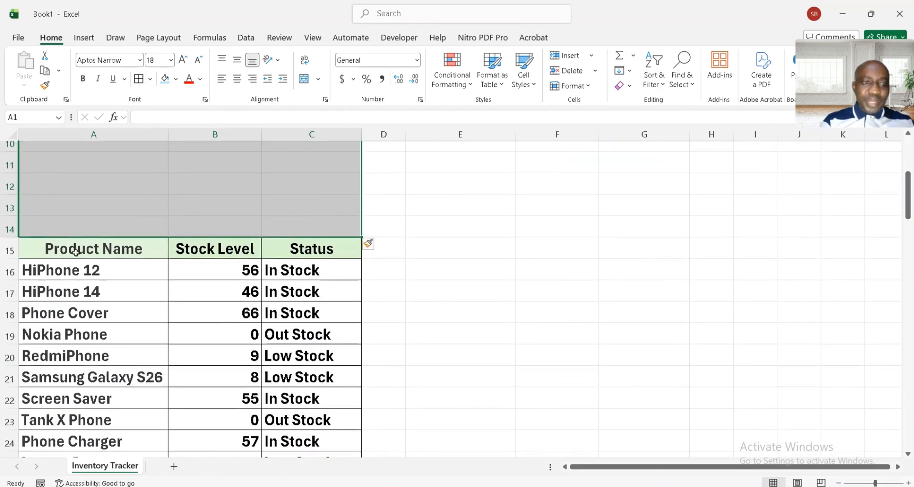
{"action": "left_click", "coordinate": [76, 252]}
{"action": "key", "text": "shift+Right"}
{"action": "key", "text": "shift+Right"}
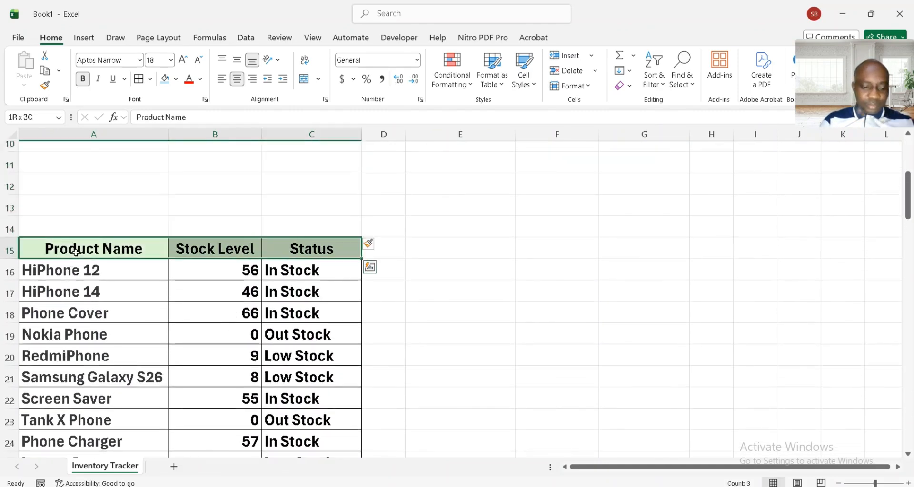
{"action": "key", "text": "ctrl+c"}
{"action": "key", "text": "Up"}
{"action": "key", "text": "Up"}
{"action": "key", "text": "Up"}
{"action": "key", "text": "Up"}
{"action": "key", "text": "Up"}
{"action": "key", "text": "Up"}
{"action": "key", "text": "Up"}
{"action": "key", "text": "Up"}
{"action": "key", "text": "Up"}
{"action": "key", "text": "Up"}
{"action": "key", "text": "Up"}
{"action": "key", "text": "Up"}
{"action": "key", "text": "Up"}
{"action": "key", "text": "Up"}
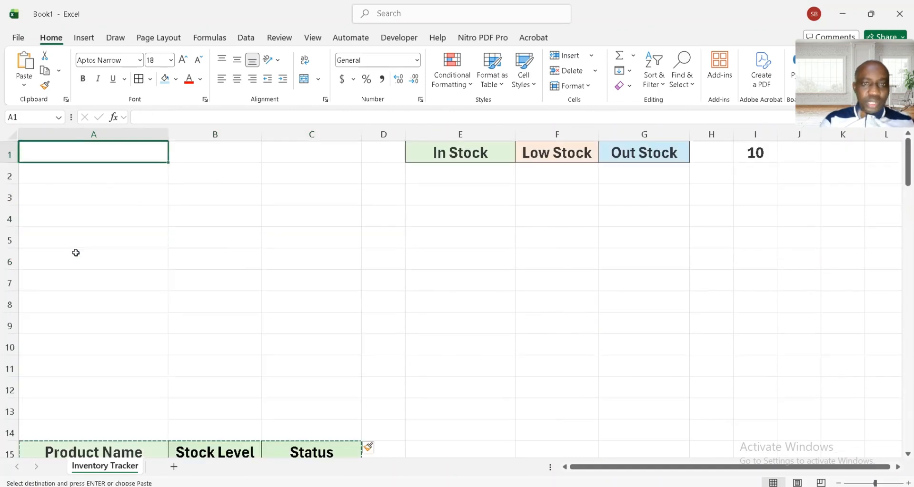
{"action": "key", "text": "Return"}
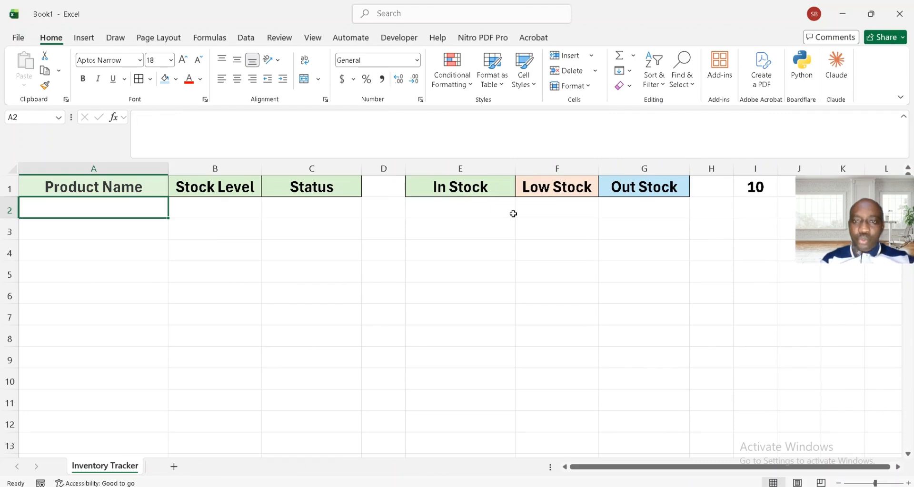
Insert checkboxes in E2:G2 under the In Stock, Low Stock and Out Stock headers.
{"action": "left_click", "coordinate": [444, 205]}
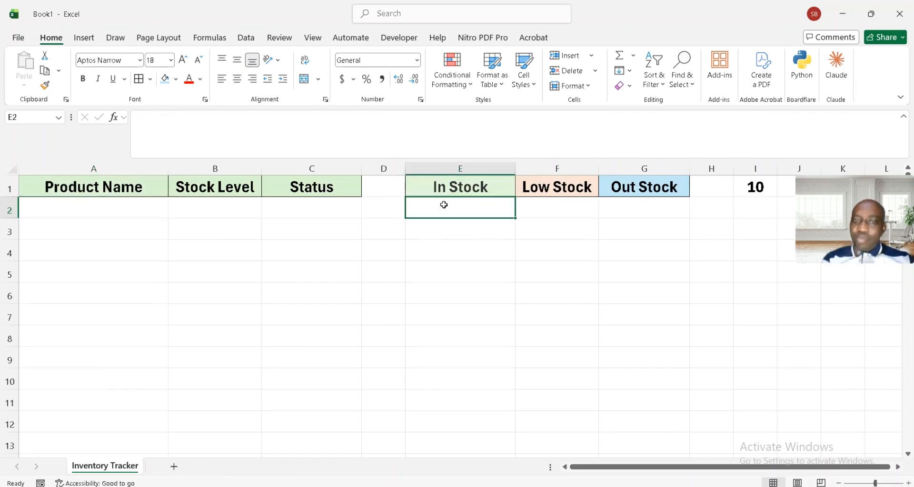
{"action": "key", "text": "shift+Right"}
{"action": "key", "text": "shift+Right"}
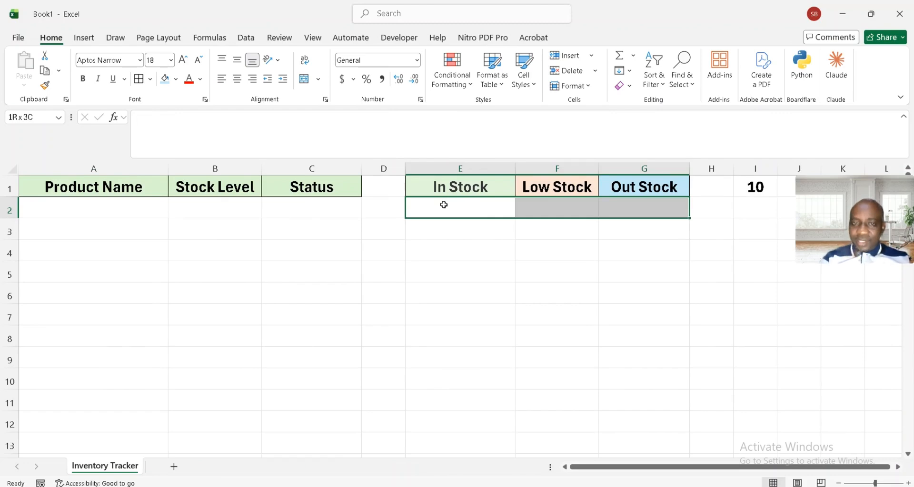
{"action": "left_click", "coordinate": [84, 38]}
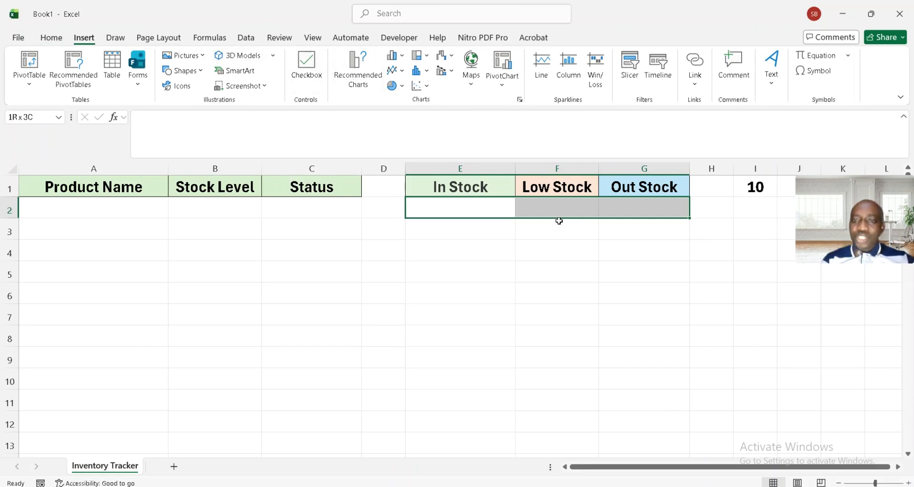
{"action": "key", "text": "alt"}
{"action": "key", "text": "n"}
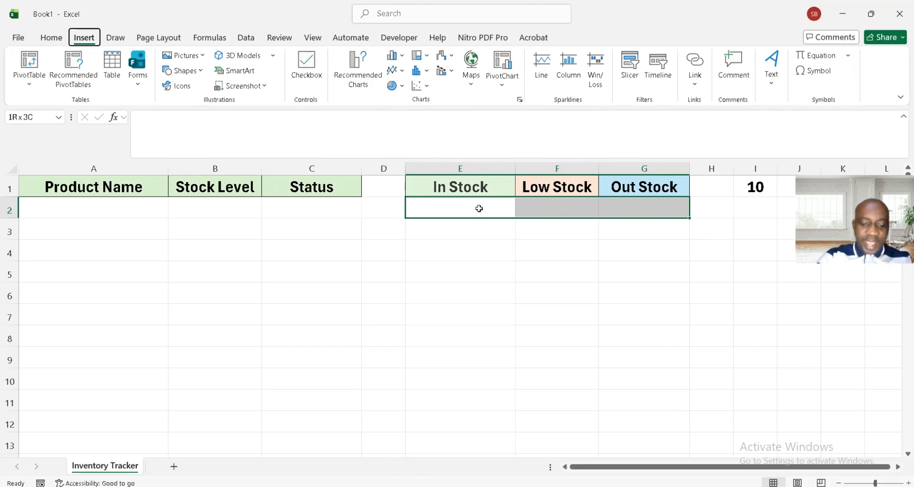
{"action": "key", "text": "c"}
{"action": "key", "text": "b"}
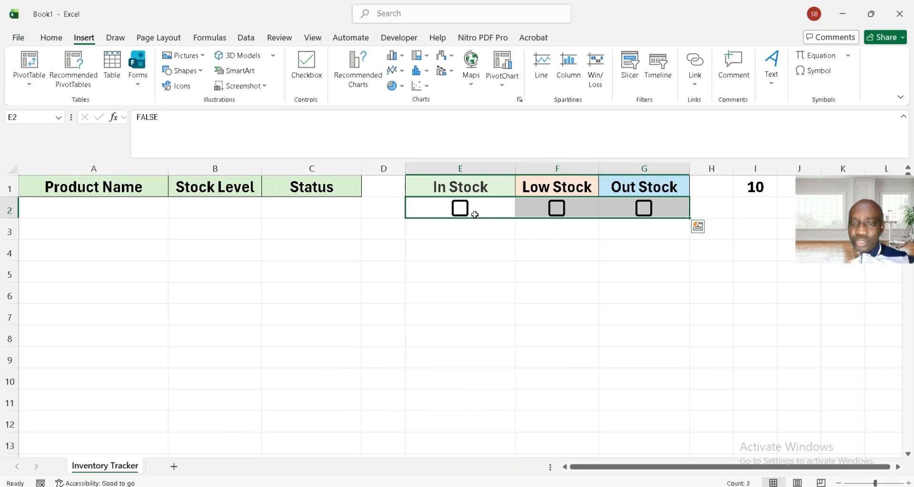
Test the In Stock and Low Stock checkboxes in E2 and F2 by ticking and clearing them.
{"action": "left_click", "coordinate": [459, 209]}
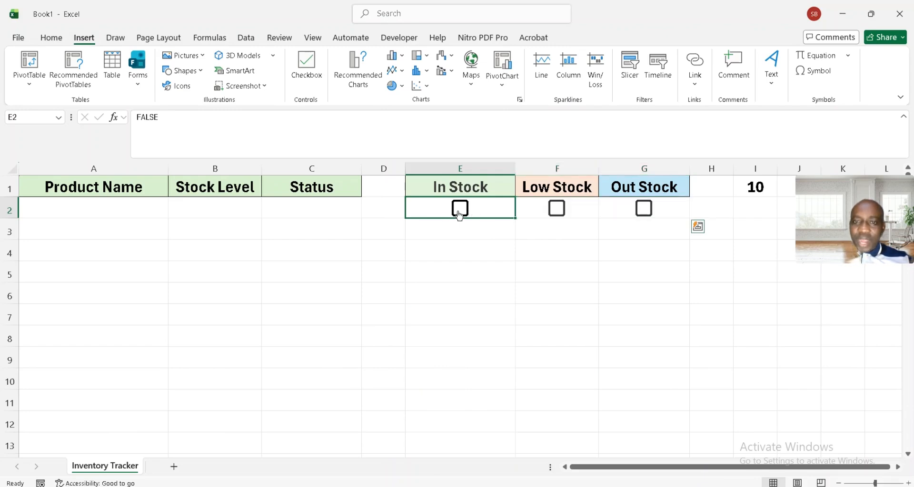
{"action": "left_click", "coordinate": [557, 215]}
{"action": "left_click", "coordinate": [557, 210]}
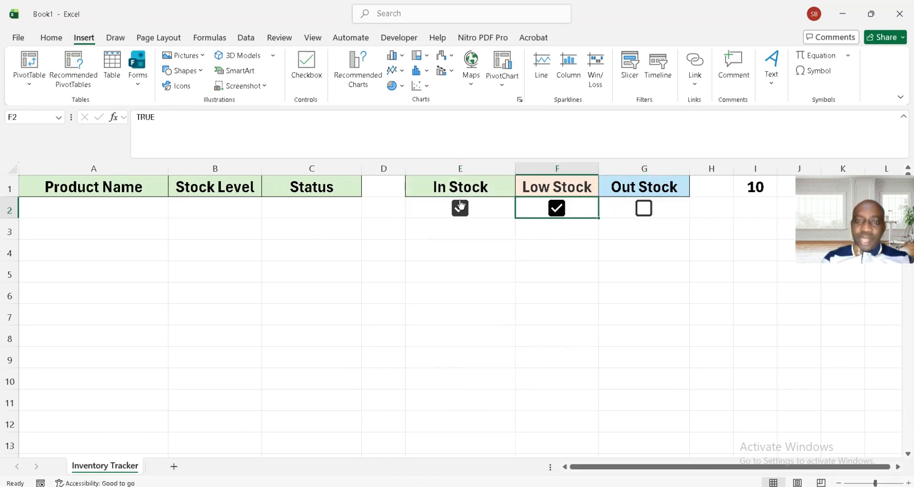
{"action": "left_click", "coordinate": [461, 207]}
{"action": "left_click", "coordinate": [557, 215]}
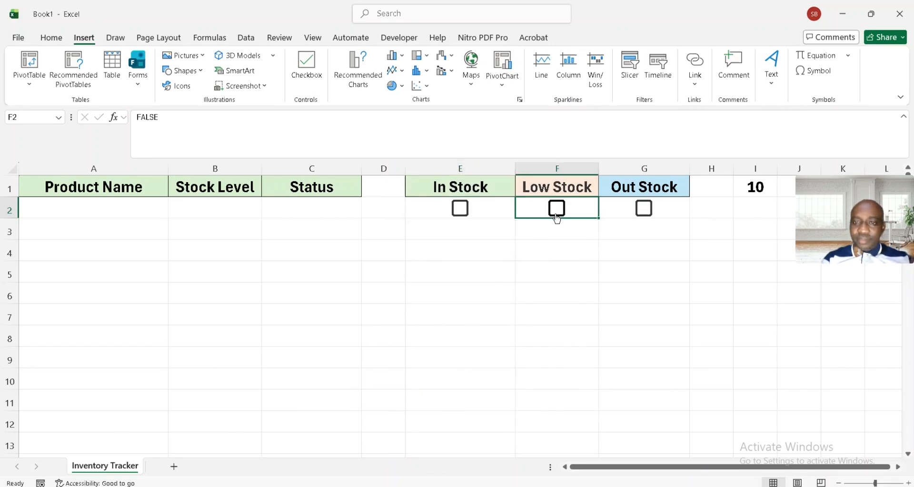
{"action": "left_click", "coordinate": [460, 212]}
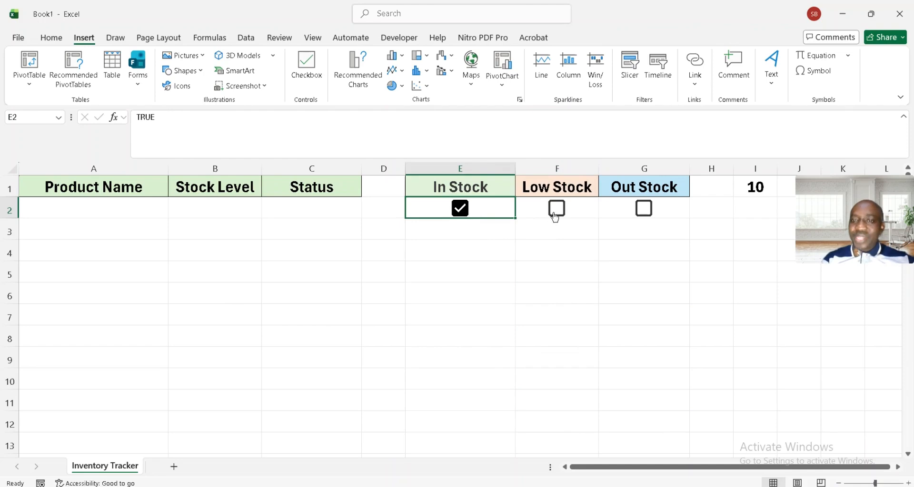
{"action": "left_click", "coordinate": [462, 213]}
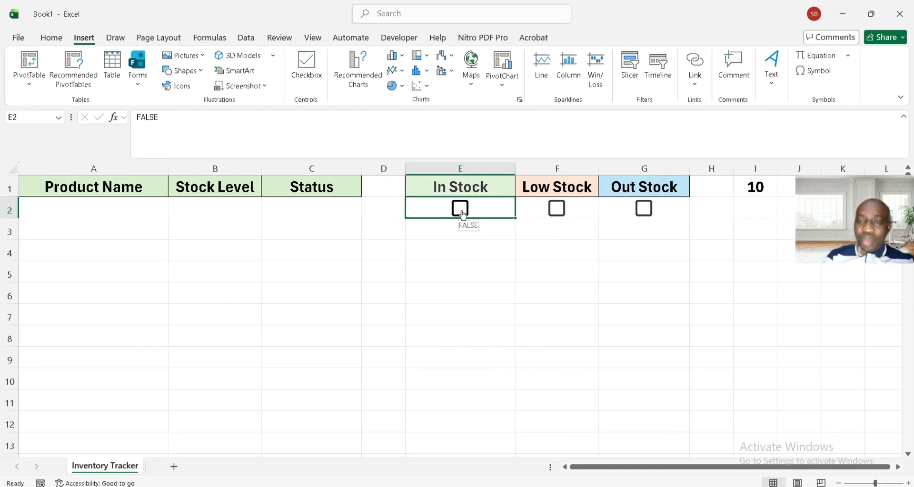
Start a FILTER formula in A2 under Product Name with the product data A16:C27 as its array.
{"action": "left_click", "coordinate": [50, 208]}
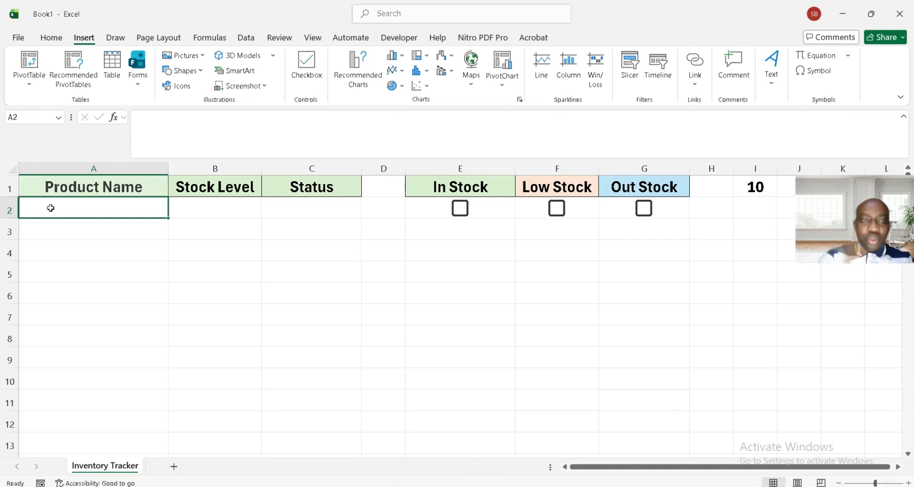
{"action": "type", "text": "="}
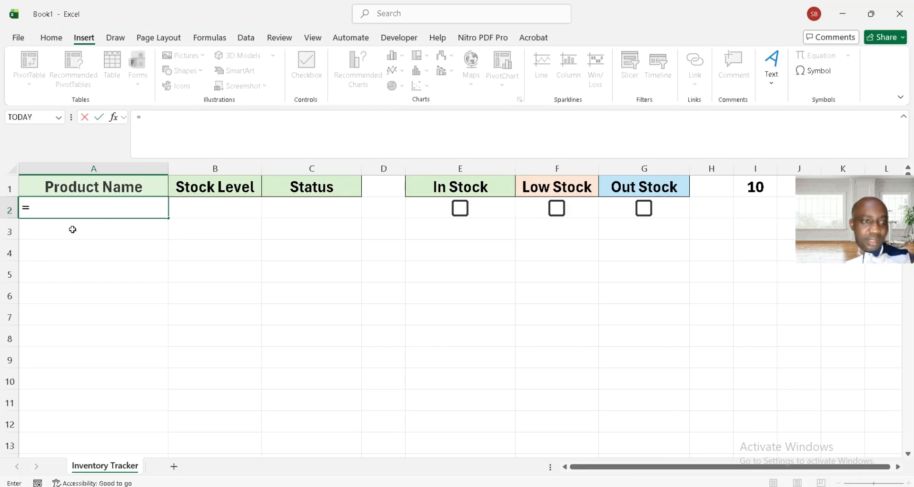
{"action": "type", "text": "fil"}
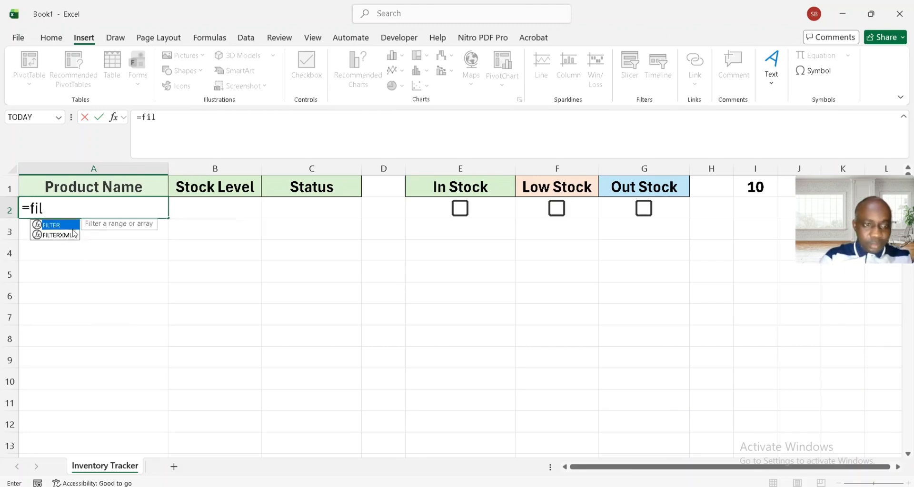
{"action": "key", "text": "Tab"}
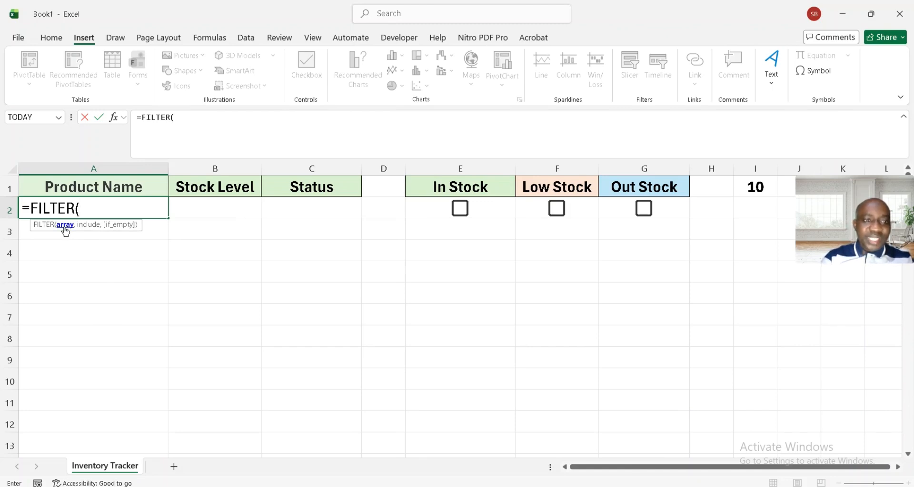
{"action": "scroll", "coordinate": [104, 287], "scroll_direction": "down", "scroll_amount": 3}
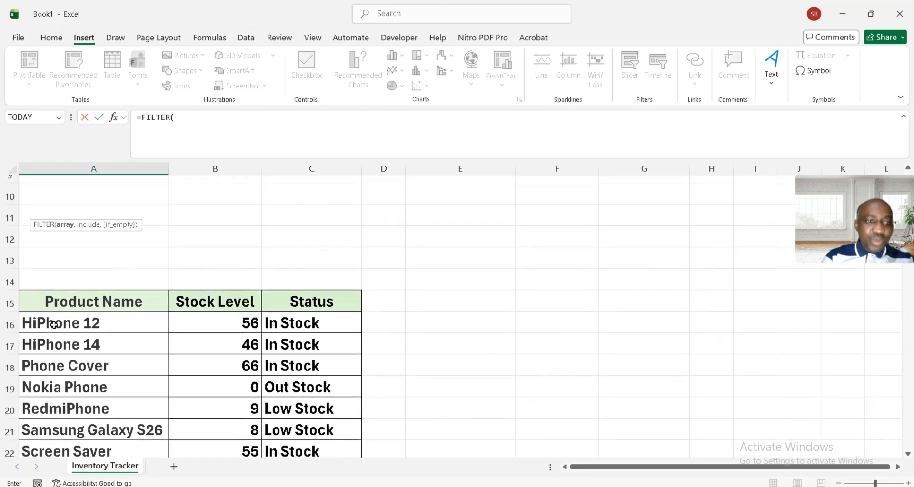
{"action": "left_click", "coordinate": [54, 324]}
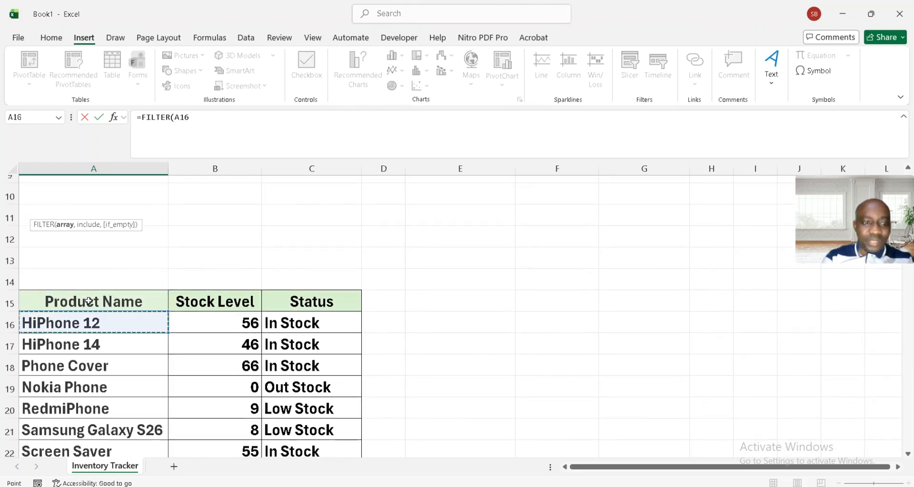
{"action": "scroll", "coordinate": [95, 300], "scroll_direction": "up", "scroll_amount": 1}
{"action": "scroll", "coordinate": [95, 300], "scroll_direction": "up", "scroll_amount": 3}
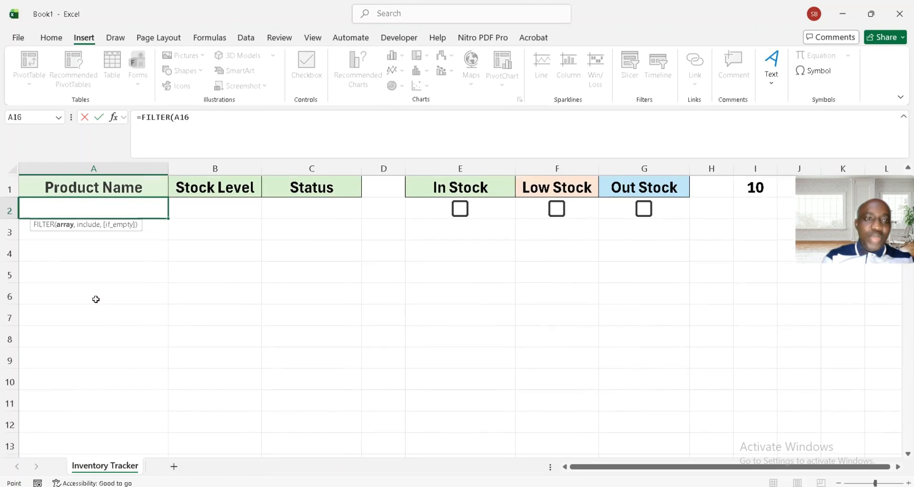
{"action": "scroll", "coordinate": [126, 323], "scroll_direction": "down", "scroll_amount": 4}
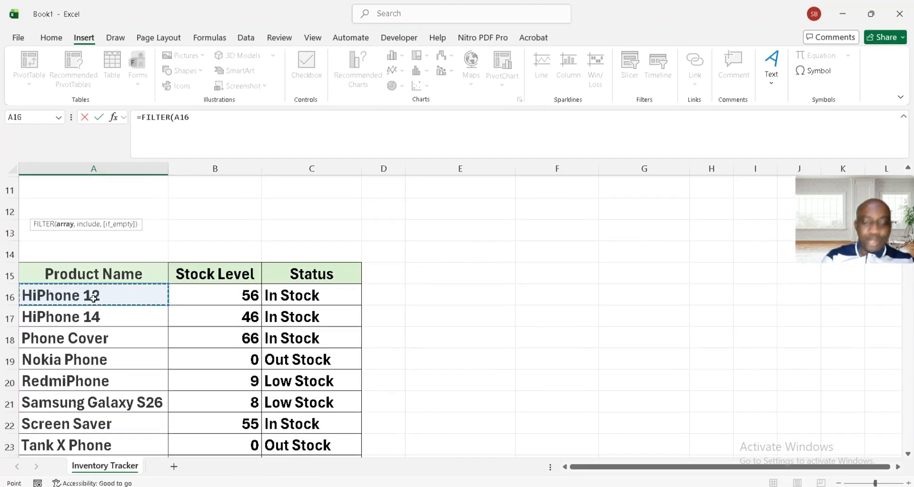
{"action": "key", "text": "shift+Right"}
{"action": "key", "text": "shift+Right"}
{"action": "key", "text": "shift+Down"}
{"action": "key", "text": "shift+Down"}
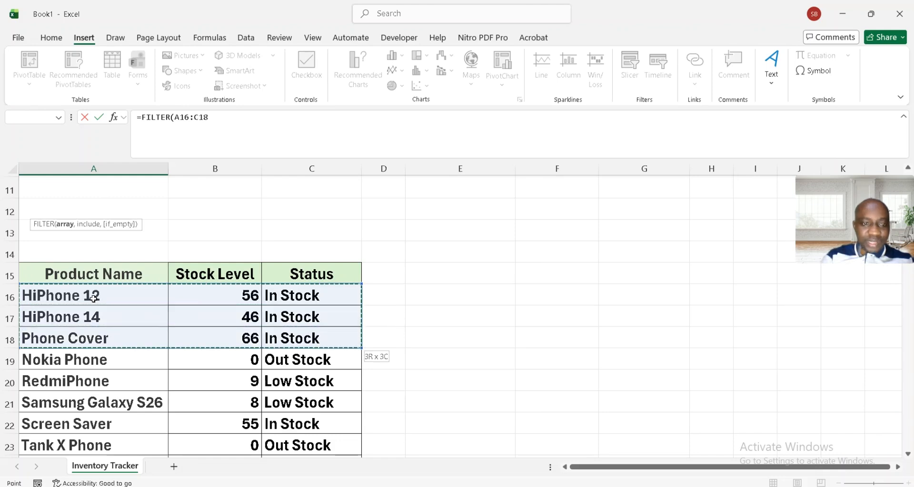
{"action": "key", "text": "ctrl+shift+Down"}
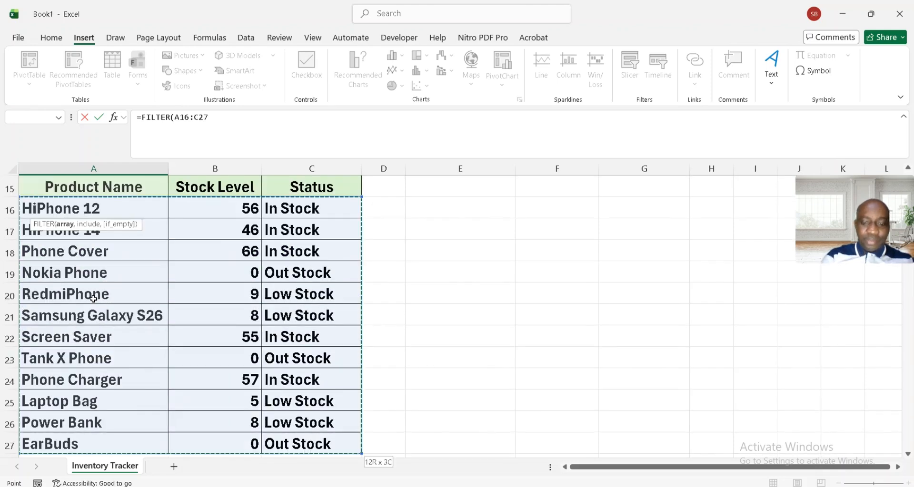
{"action": "type", "text": ","}
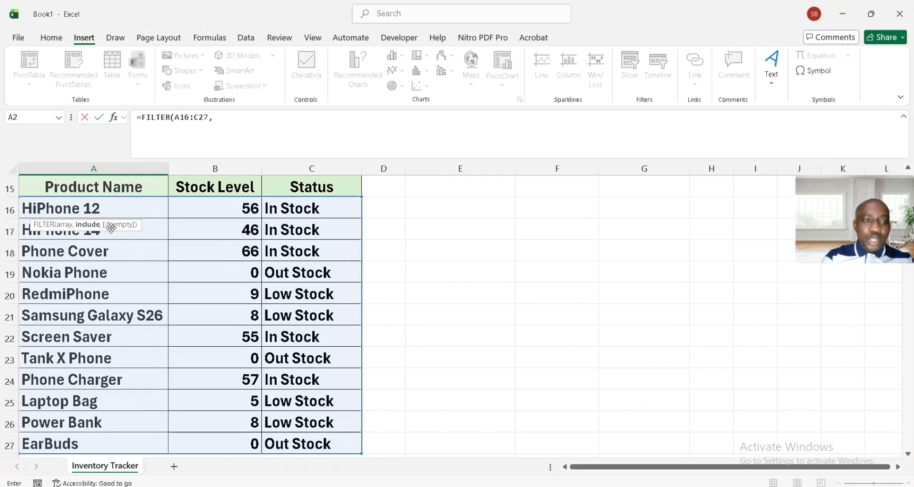
Open the formula's include argument with two parentheses and add the In Stock checkbox condition E2=TRUE, closing the inner parenthesis.
{"action": "scroll", "coordinate": [200, 268], "scroll_direction": "up", "scroll_amount": 5}
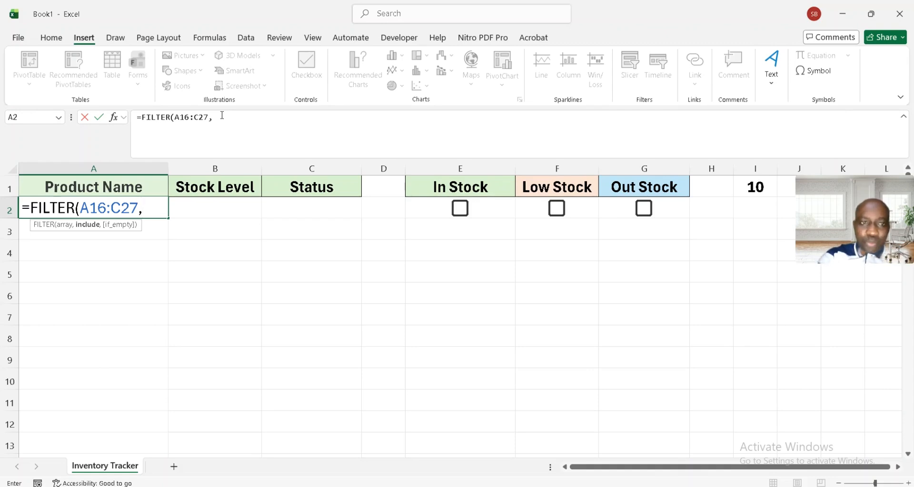
{"action": "type", "text": "(("}
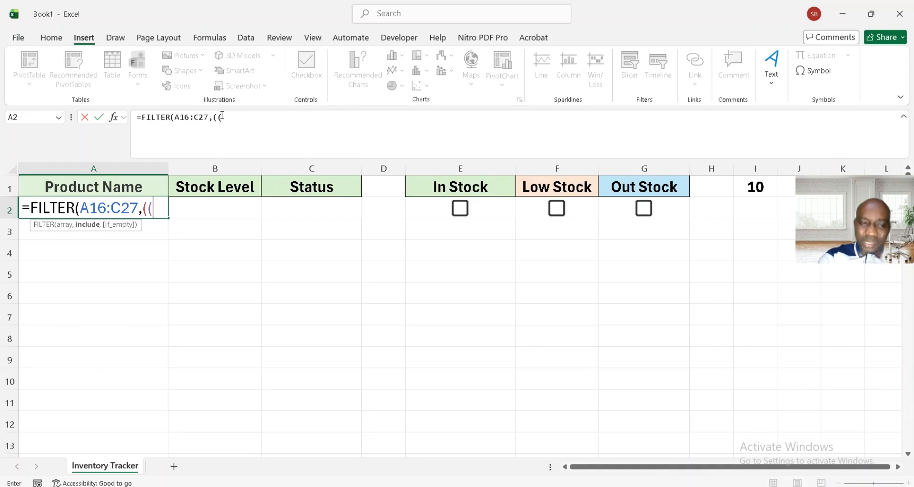
{"action": "left_click", "coordinate": [481, 208]}
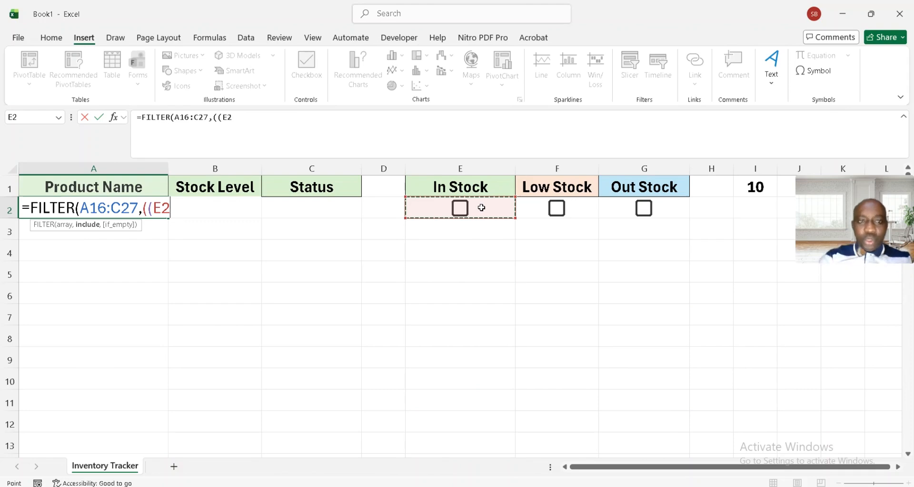
{"action": "type", "text": "="}
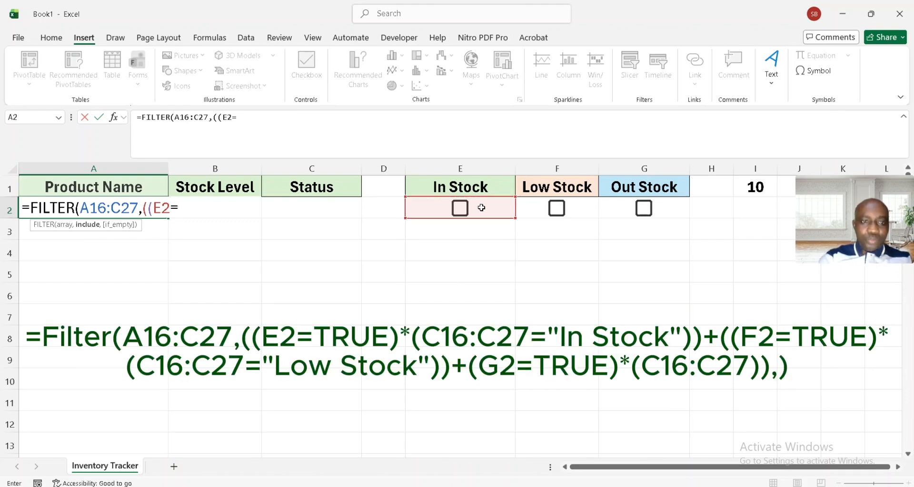
{"action": "type", "text": "tru"}
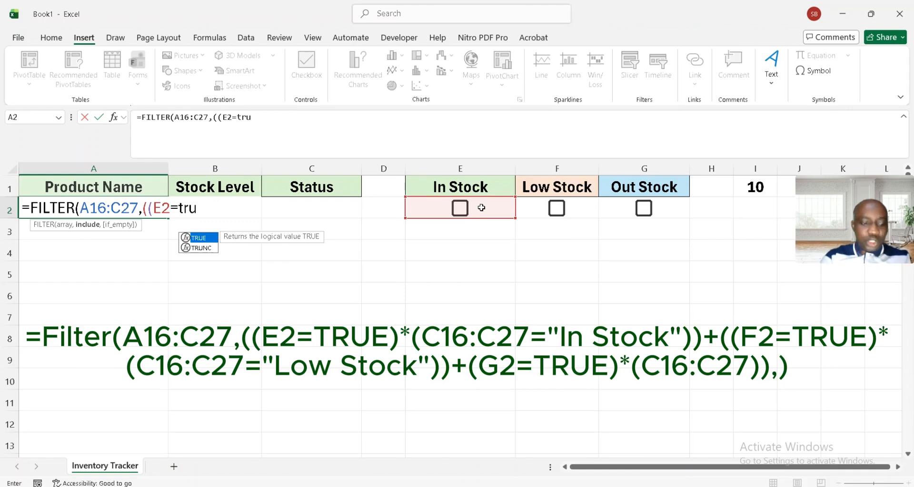
{"action": "key", "text": "Tab"}
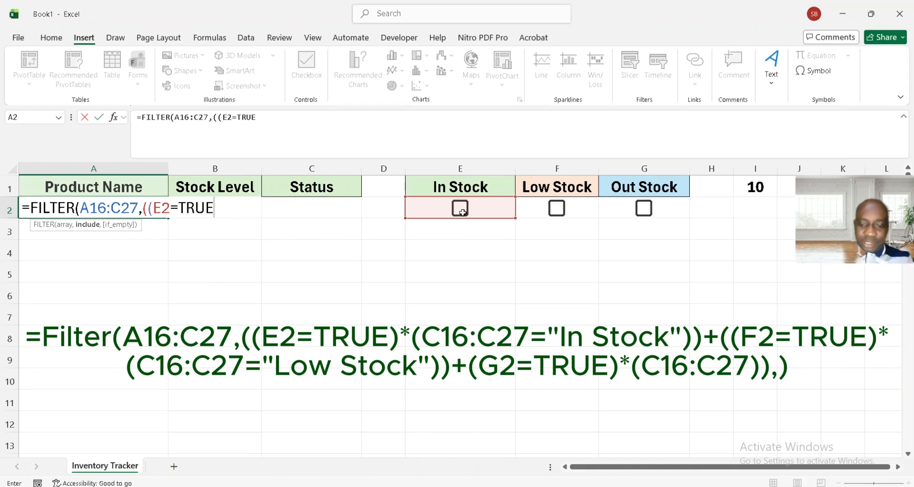
{"action": "type", "text": ")"}
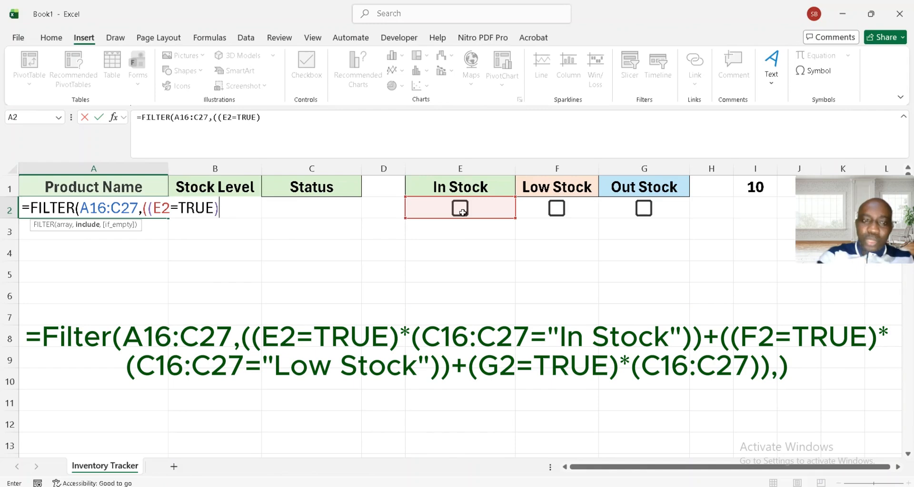
Multiply the E2=TRUE condition by a new parenthesis containing the Status range C16:C27 of the product data.
{"action": "type", "text": "*"}
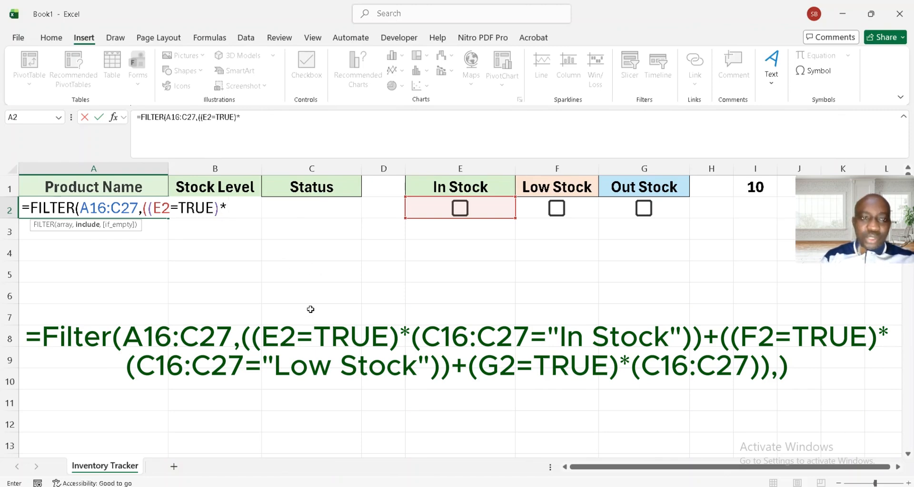
{"action": "type", "text": "("}
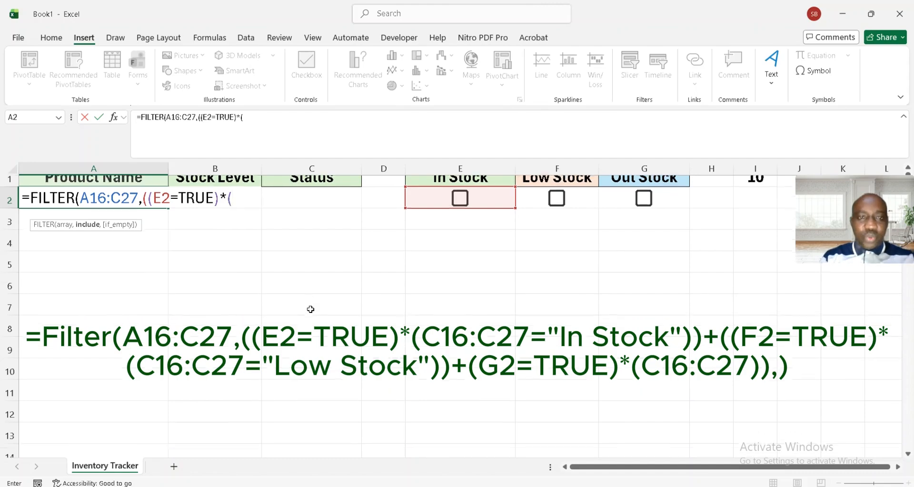
{"action": "scroll", "coordinate": [310, 309], "scroll_direction": "down", "scroll_amount": 3}
{"action": "scroll", "coordinate": [310, 309], "scroll_direction": "down", "scroll_amount": 2}
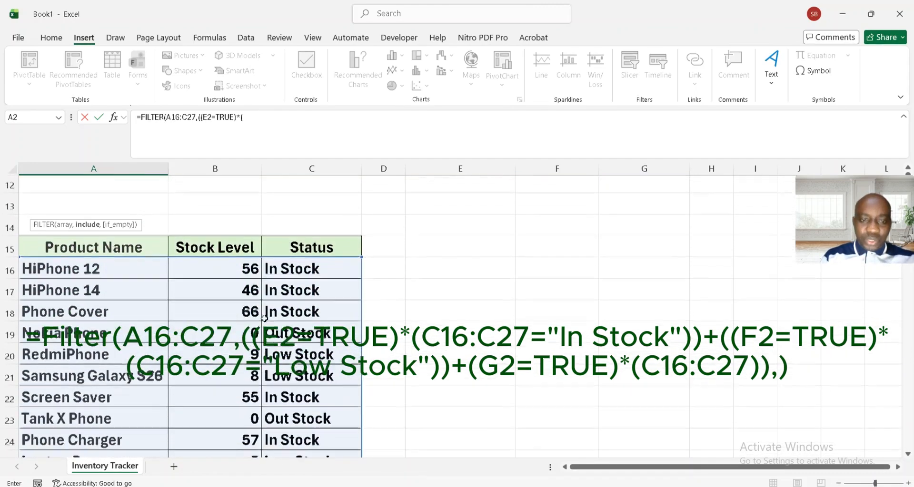
{"action": "left_click", "coordinate": [318, 247]}
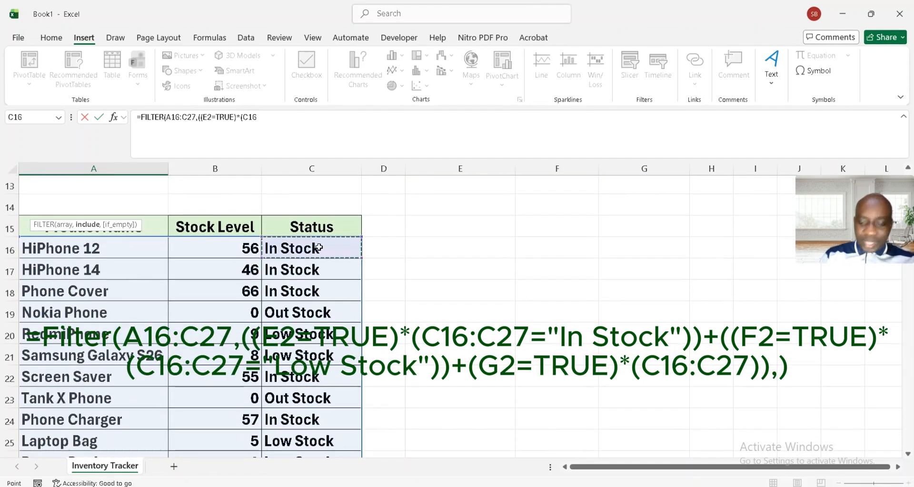
{"action": "key", "text": "ctrl+shift+Down"}
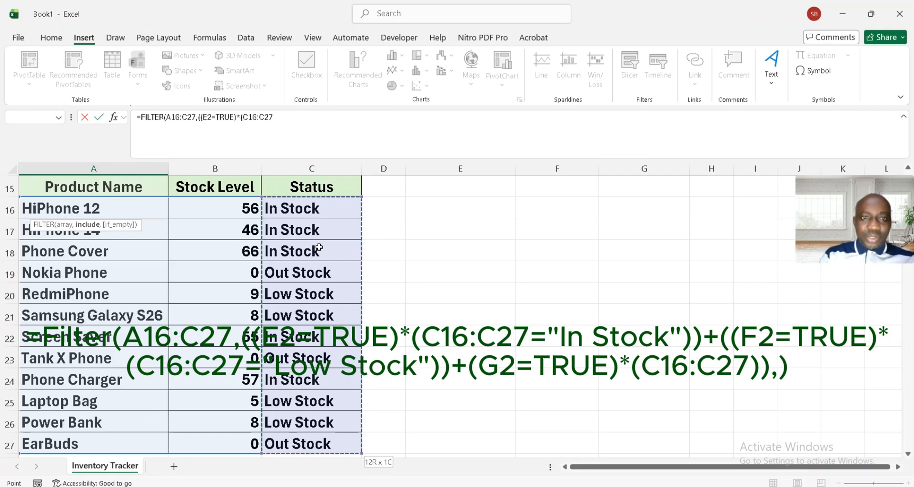
{"action": "scroll", "coordinate": [319, 247], "scroll_direction": "up", "scroll_amount": 6}
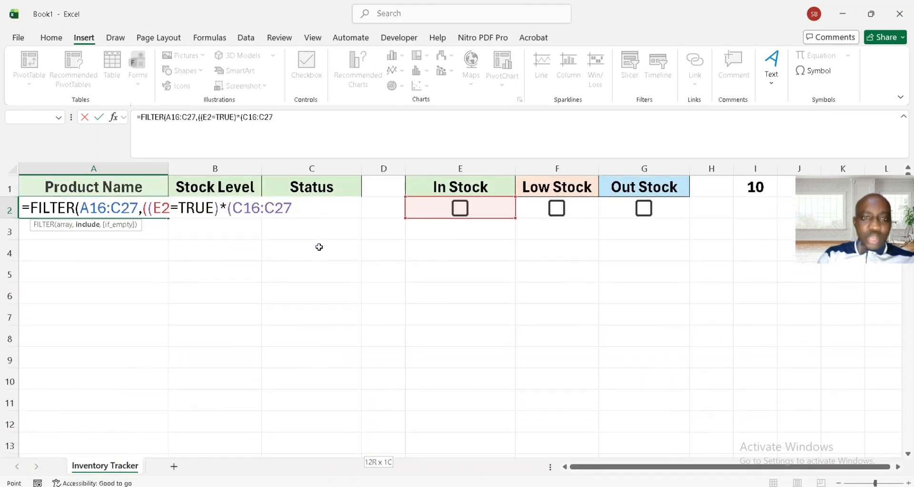
Compare the Status range with "In Stock" and close both parentheses of the In Stock condition.
{"action": "type", "text": "="}
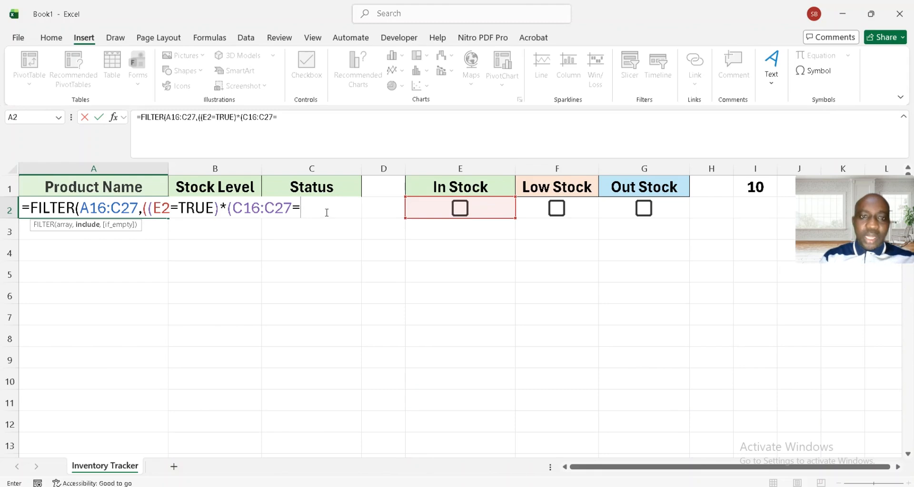
{"action": "type", "text": "\"I"}
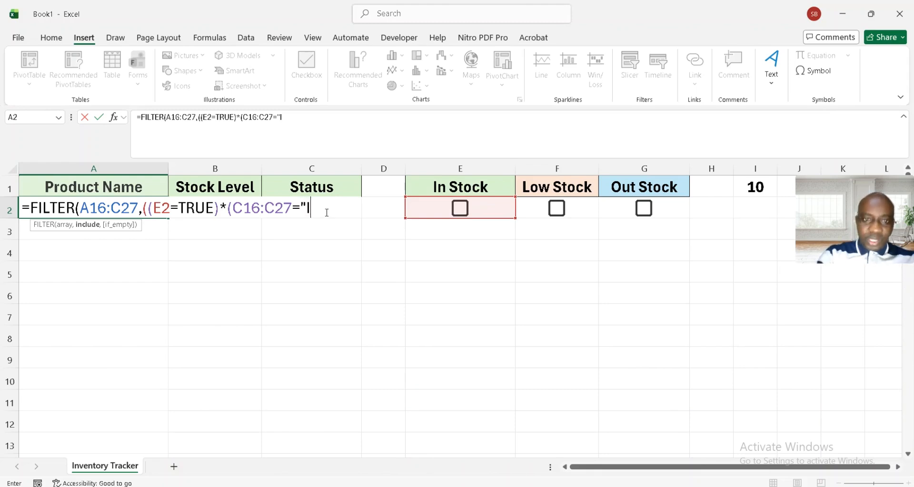
{"action": "type", "text": "n St"}
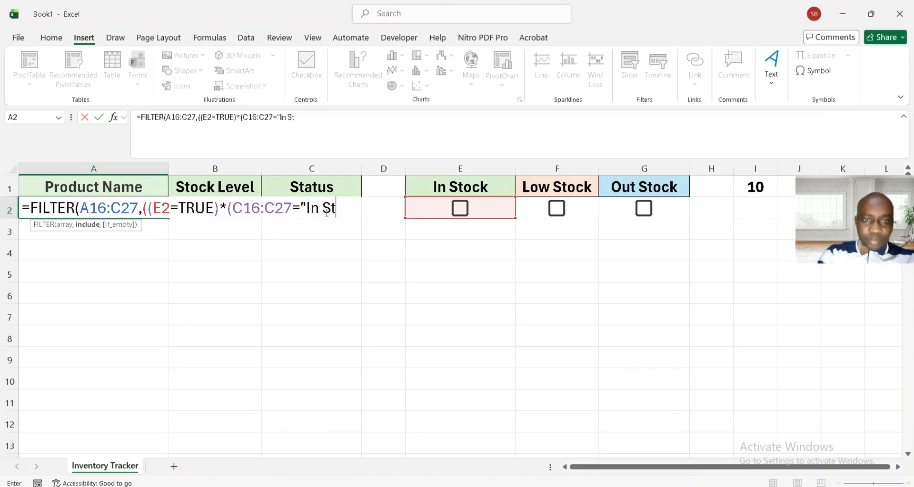
{"action": "type", "text": "ock\""}
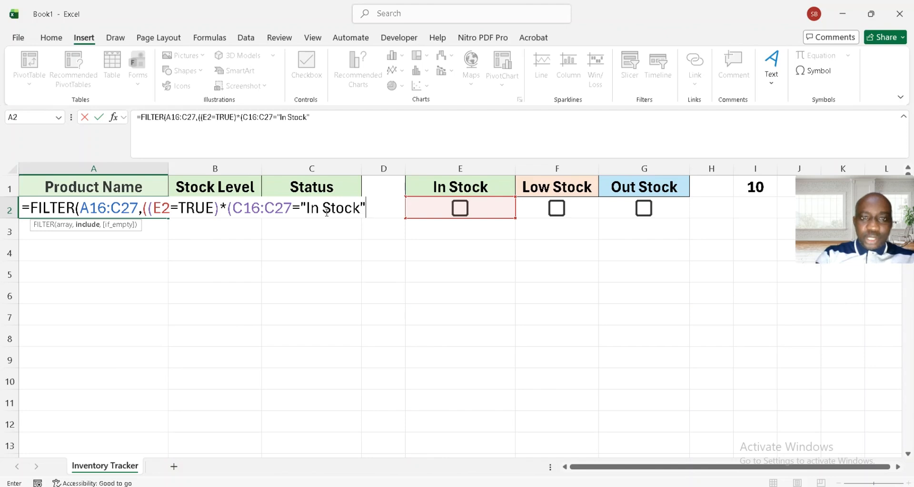
{"action": "type", "text": ")"}
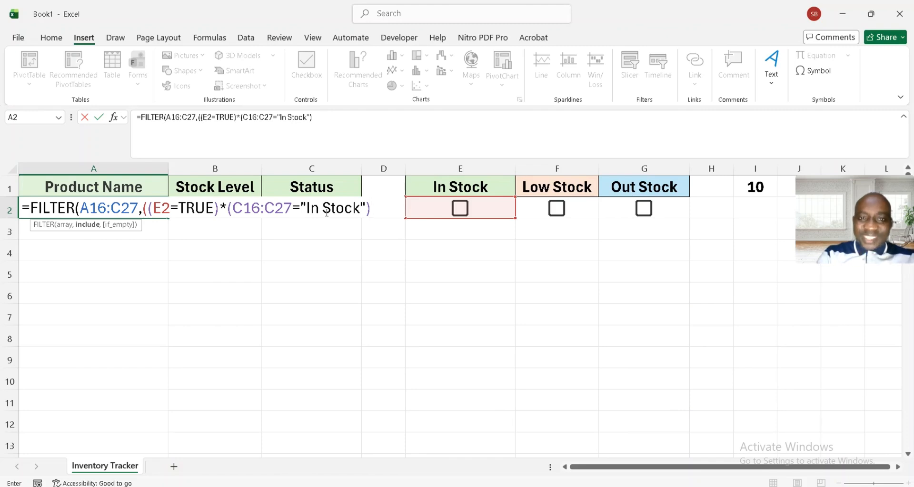
{"action": "type", "text": ")"}
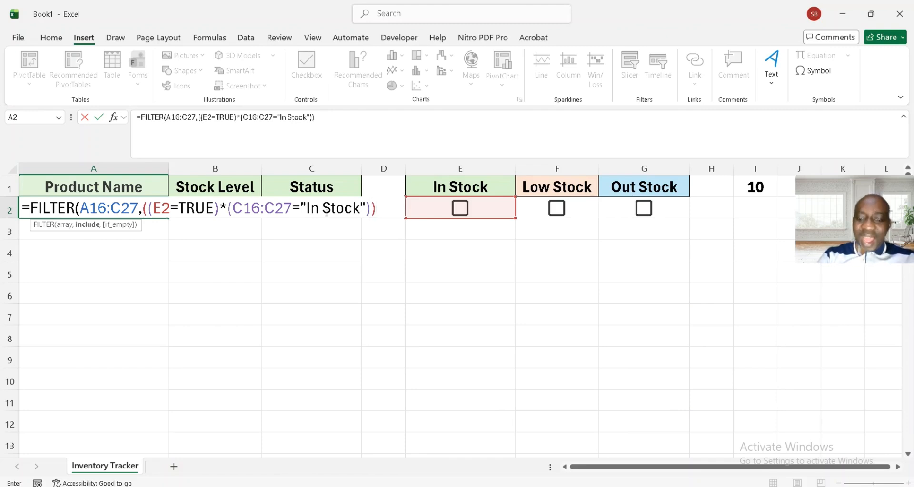
Append +((F2=TRUE)* to the include argument, using the Low Stock checkbox as the second condition.
{"action": "type", "text": "+"}
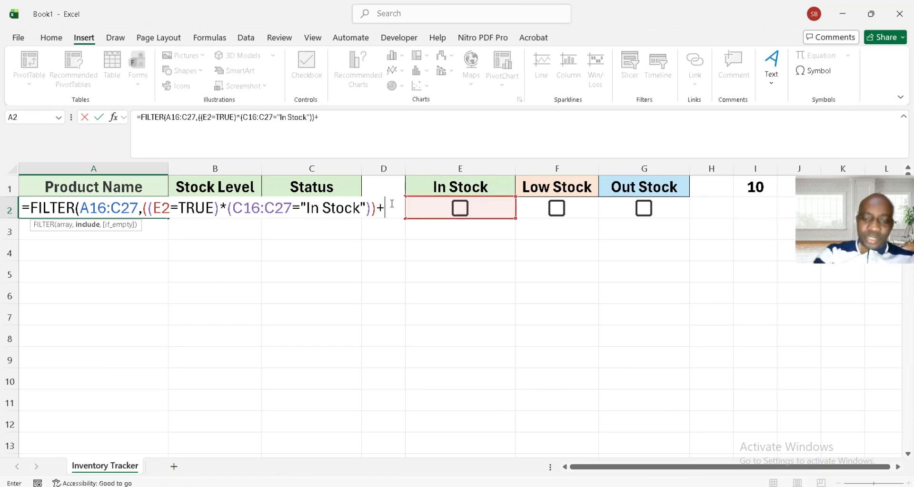
{"action": "type", "text": "("}
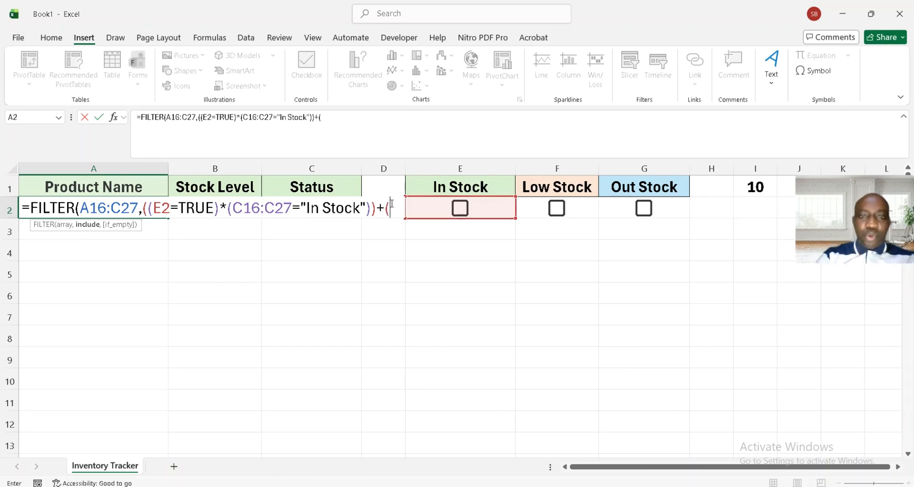
{"action": "type", "text": "("}
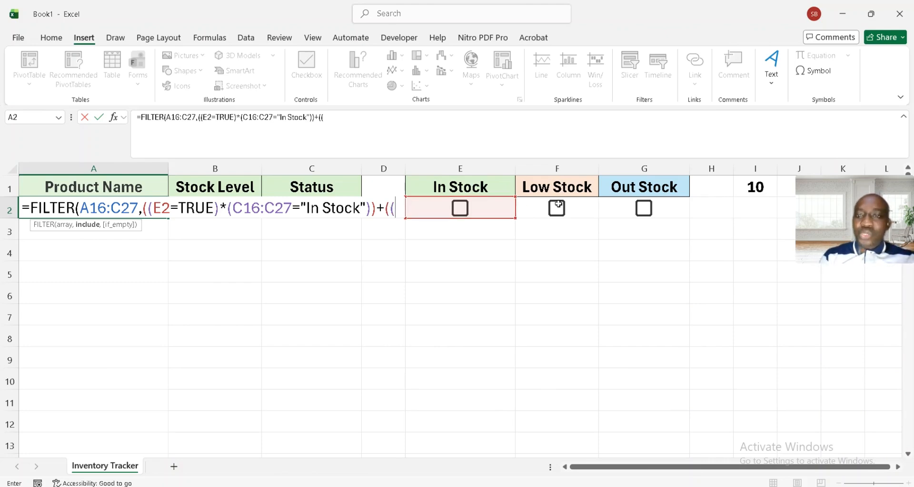
{"action": "left_click", "coordinate": [572, 207]}
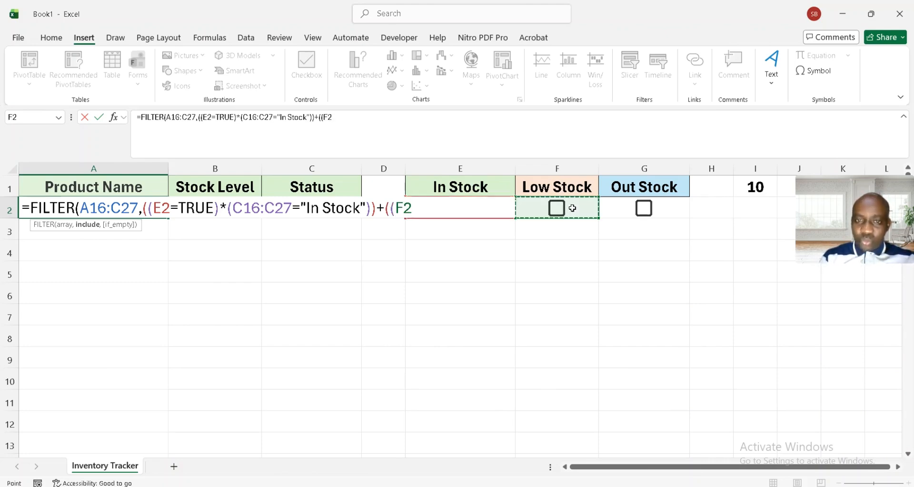
{"action": "type", "text": "="}
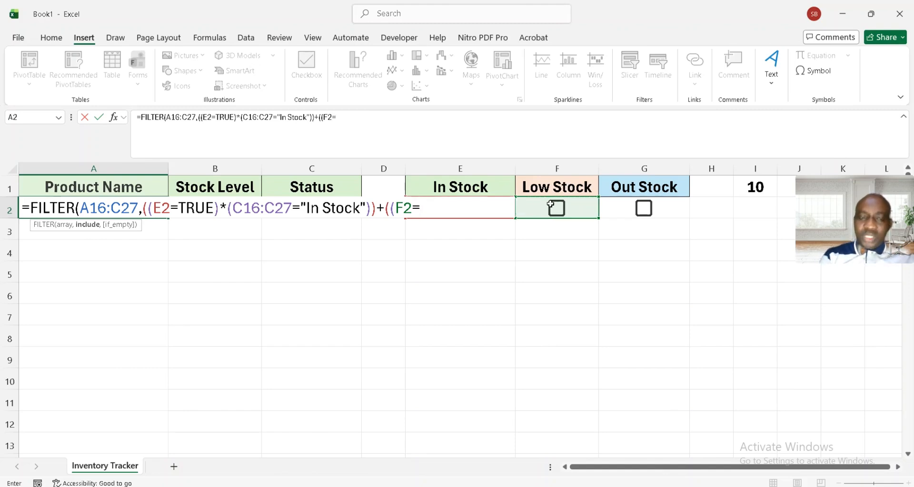
{"action": "type", "text": "tr"}
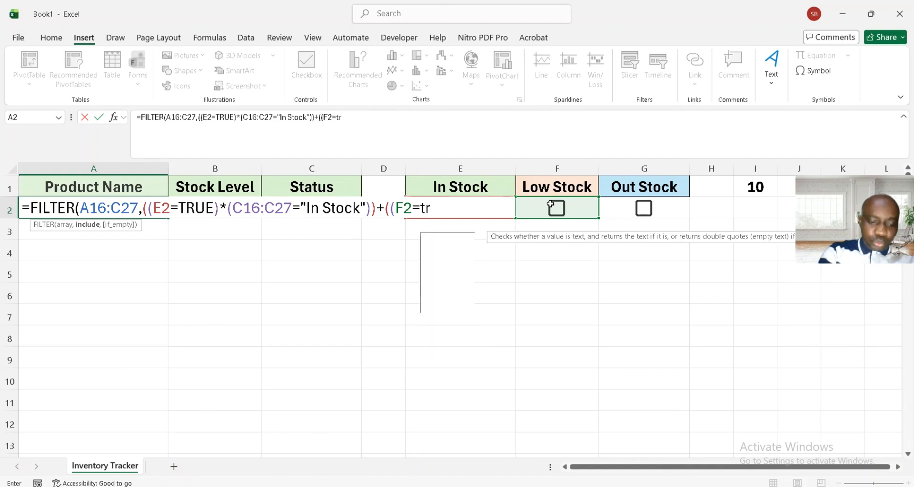
{"action": "type", "text": "ue"}
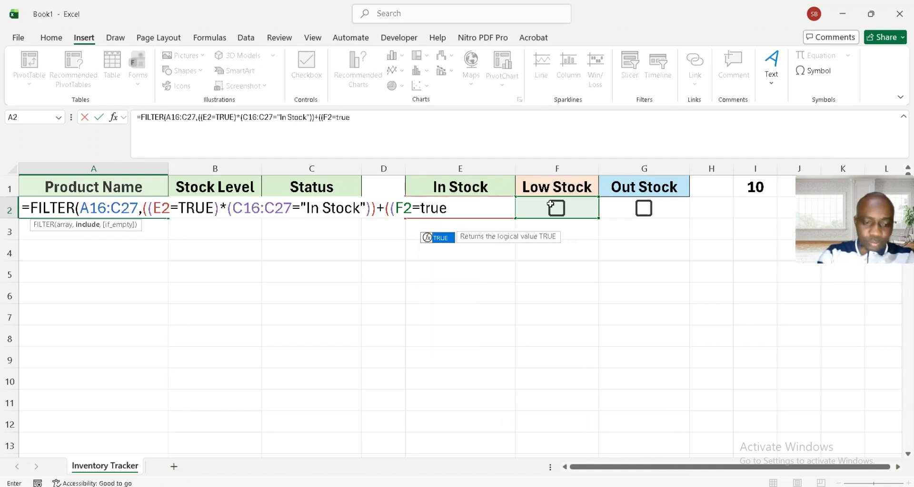
{"action": "key", "text": "Tab"}
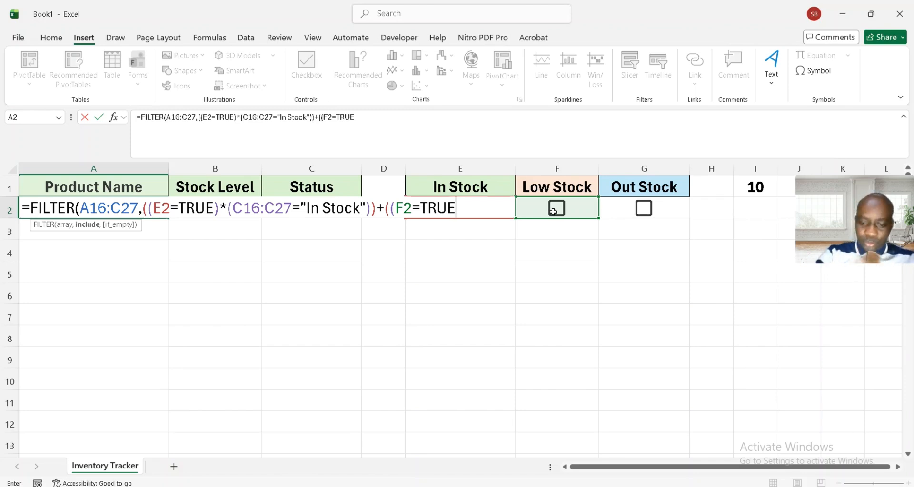
{"action": "type", "text": ")*"}
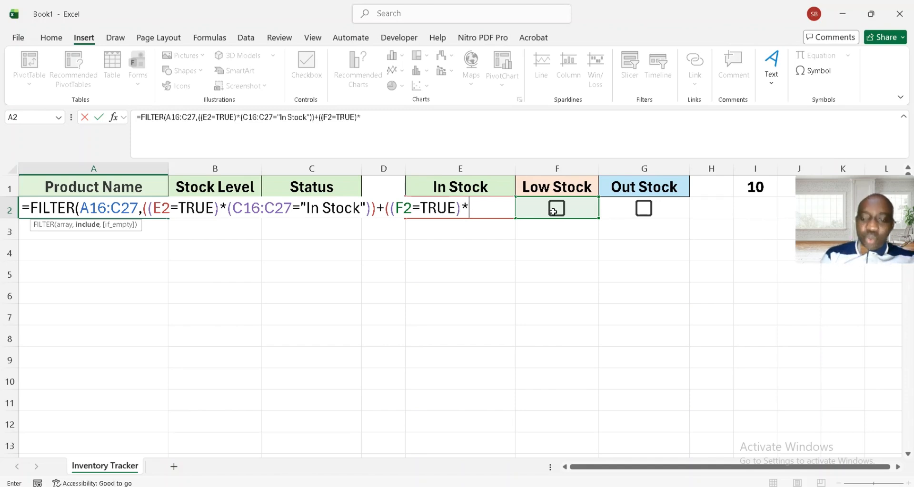
Open the Low Stock status test with a parenthesis, the Status range C16:C27 and an equals sign.
{"action": "type", "text": "("}
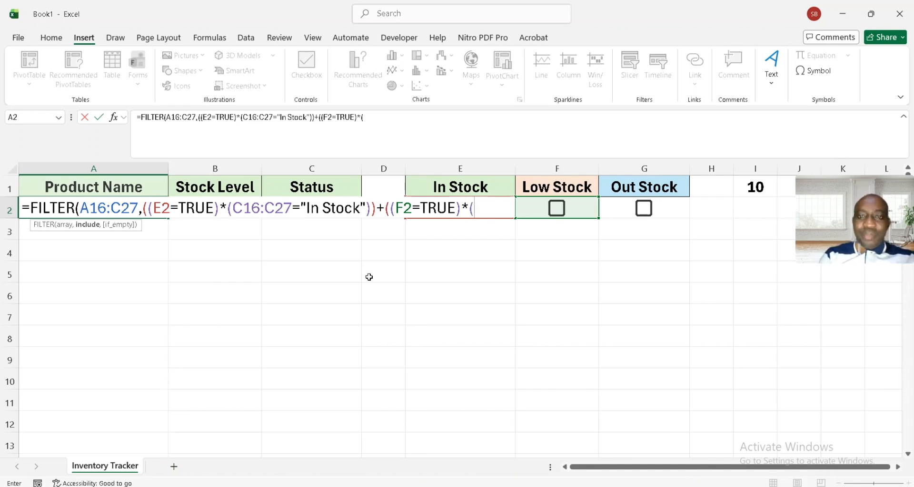
{"action": "scroll", "coordinate": [284, 308], "scroll_direction": "down", "scroll_amount": 3}
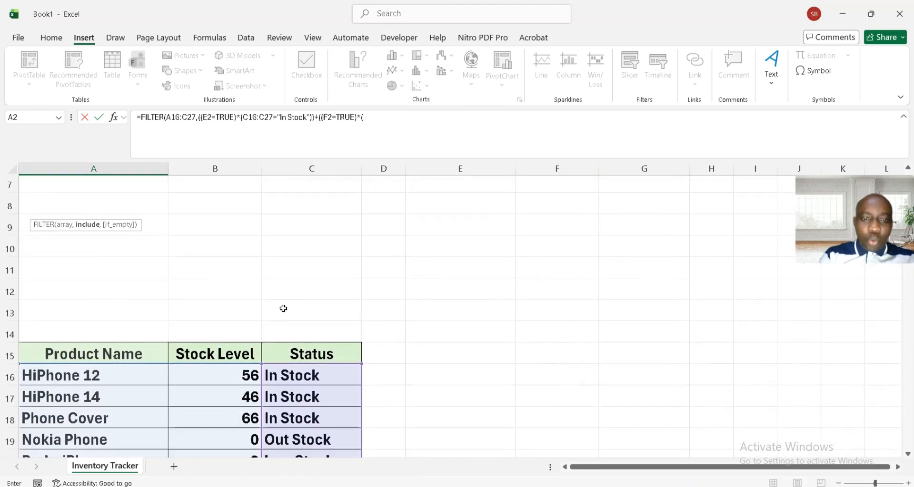
{"action": "left_click", "coordinate": [302, 320]}
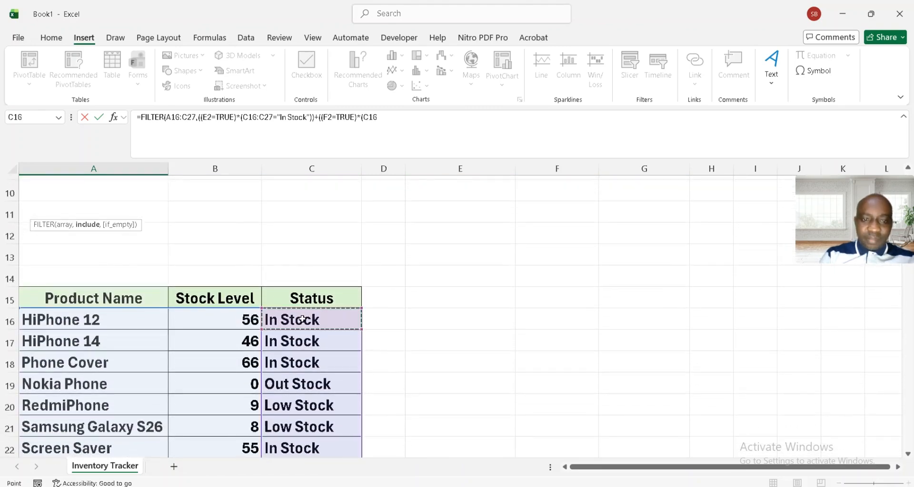
{"action": "scroll", "coordinate": [302, 319], "scroll_direction": "down", "scroll_amount": 2}
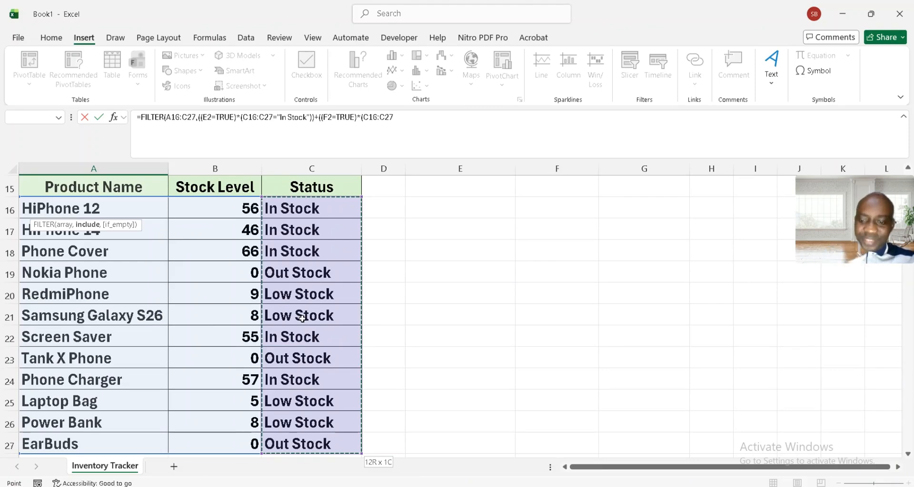
{"action": "type", "text": "="}
{"action": "scroll", "coordinate": [302, 318], "scroll_direction": "up", "scroll_amount": 5}
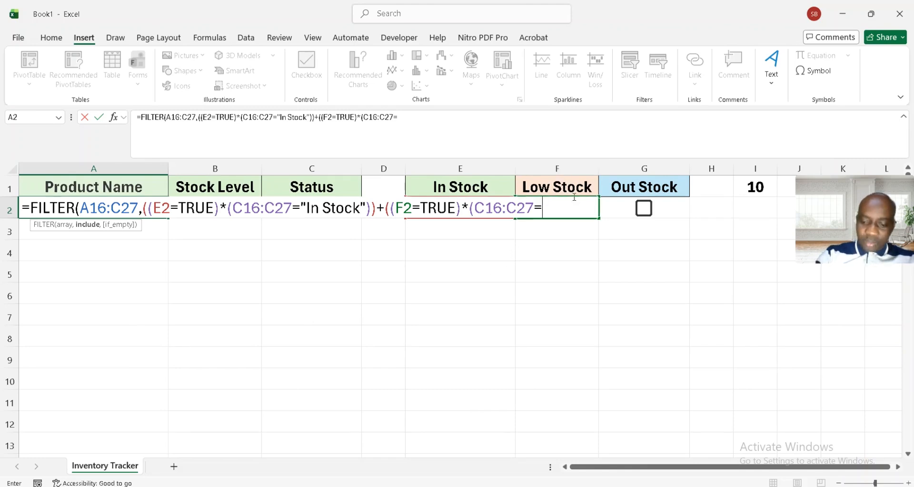
Enter "Low Stock" as the status to match and close both parentheses of the Low Stock condition.
{"action": "type", "text": "\" "}
{"action": "type", "text": "Low"}
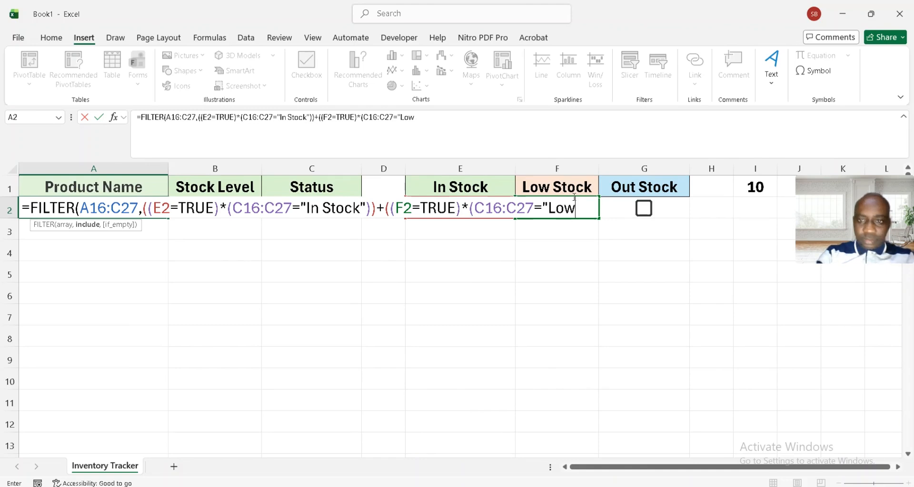
{"action": "type", "text": " Stock"}
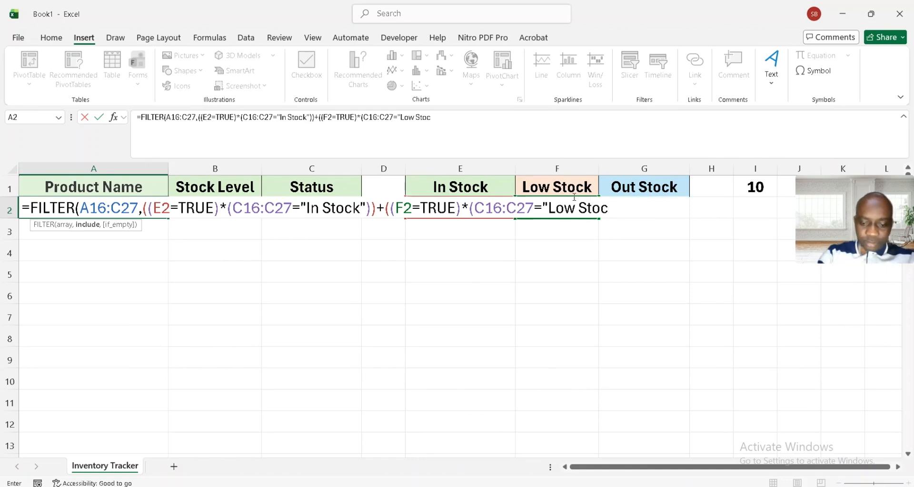
{"action": "type", "text": "\""}
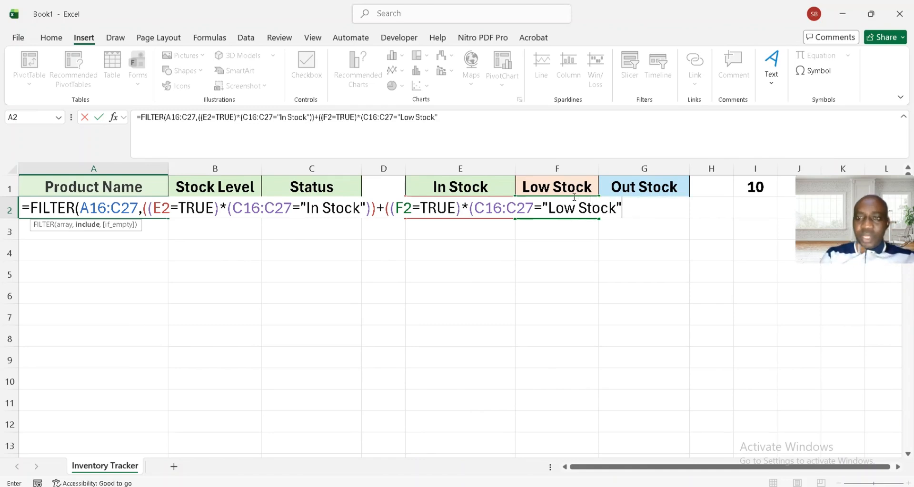
{"action": "type", "text": ")"}
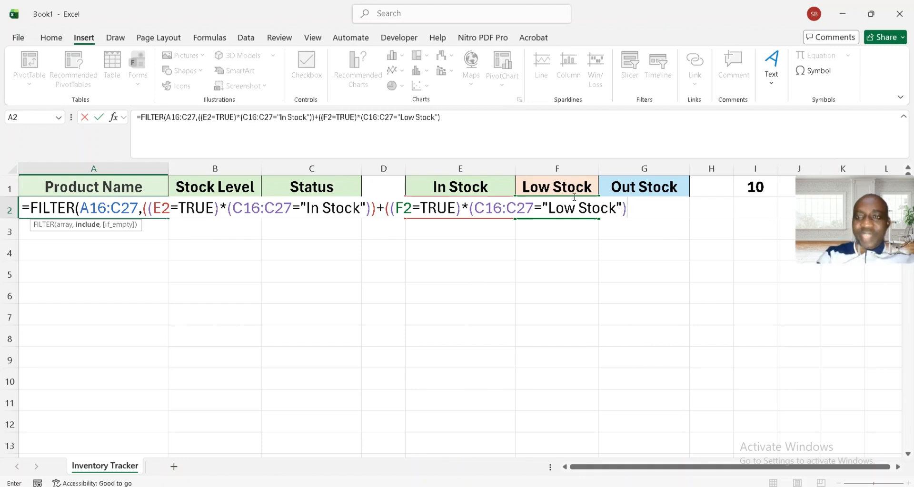
{"action": "type", "text": ")"}
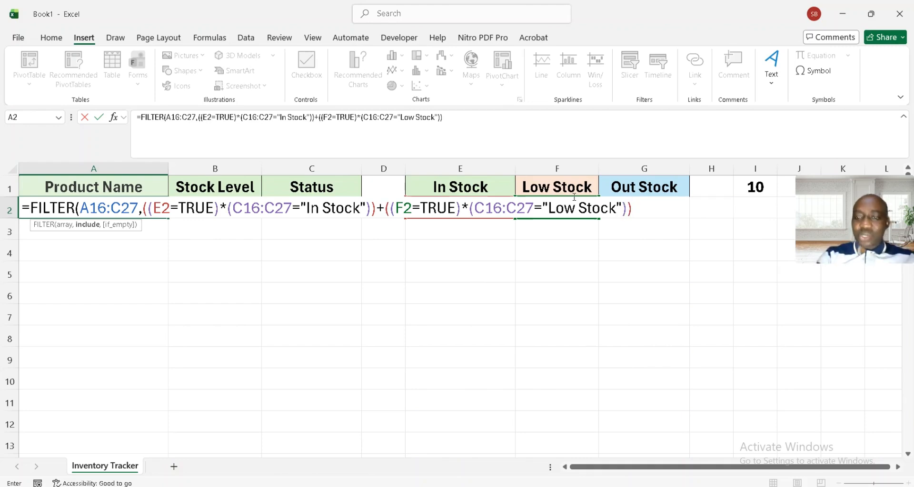
Append +((G2=TRUE)* to the include argument, using the Out Stock checkbox as the third condition.
{"action": "type", "text": "+"}
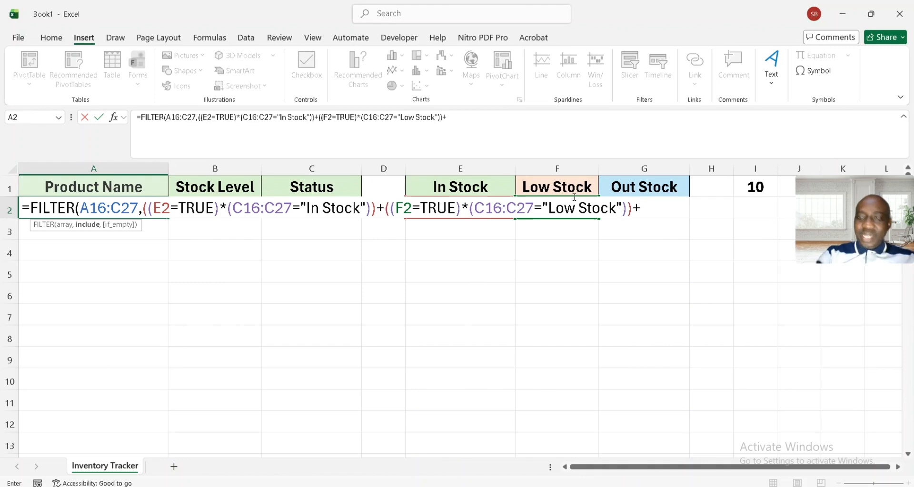
{"action": "type", "text": "(("}
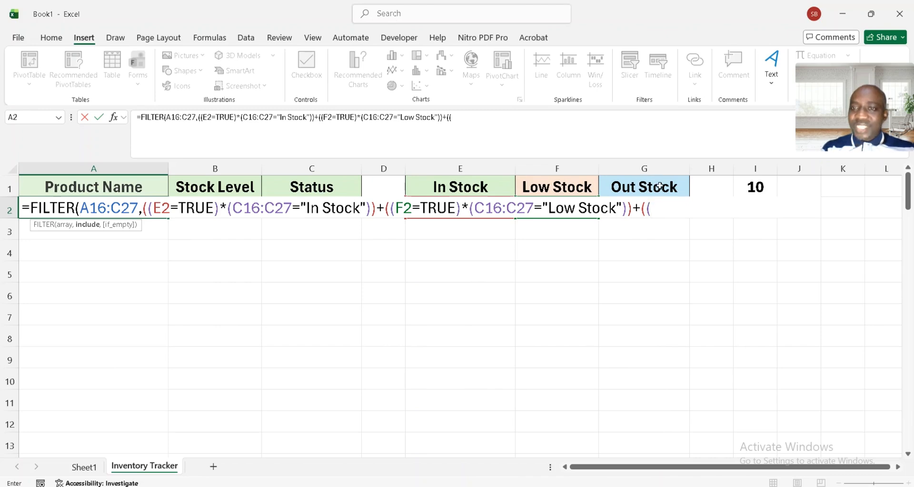
{"action": "left_click", "coordinate": [662, 187]}
{"action": "key", "text": "Down"}
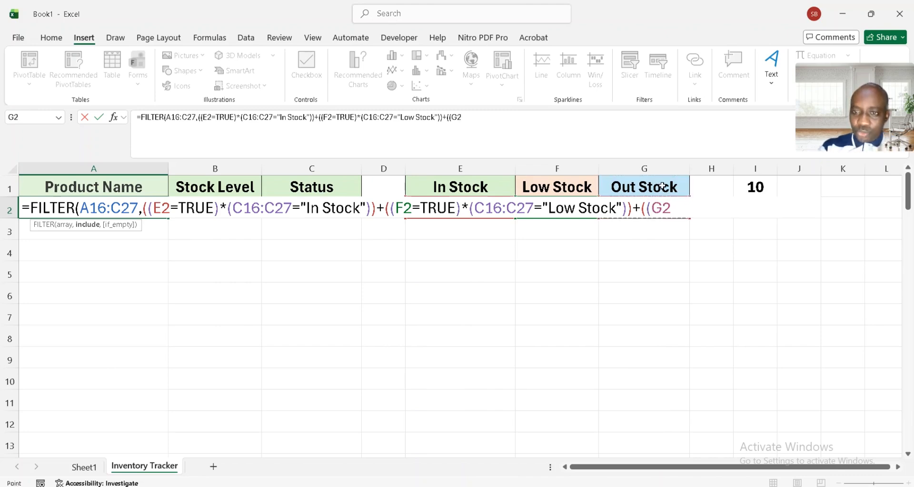
{"action": "type", "text": "="}
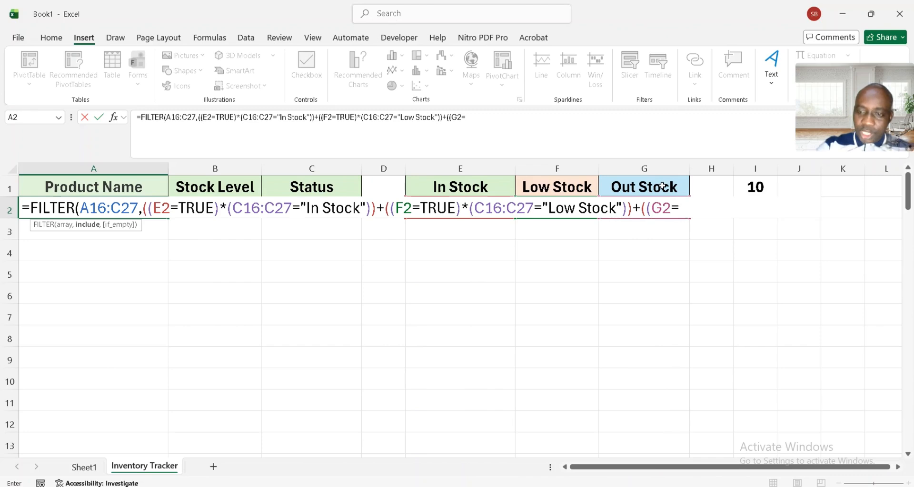
{"action": "type", "text": "tru"}
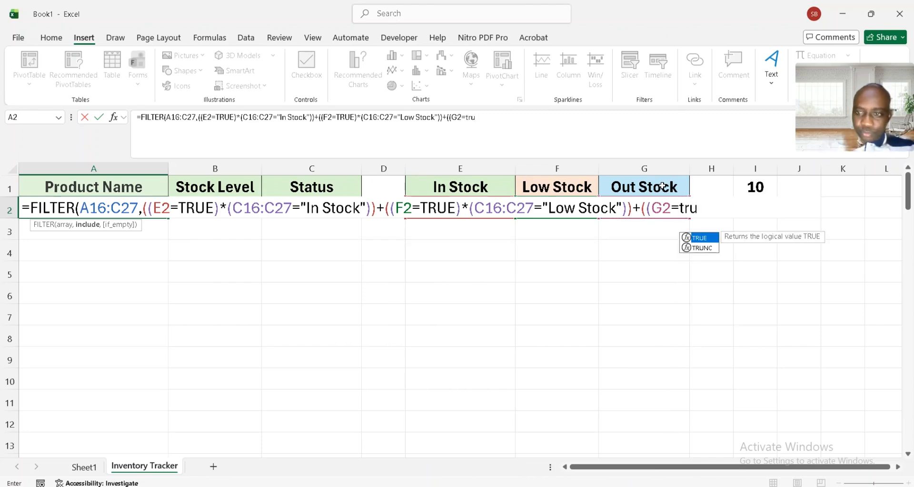
{"action": "type", "text": "e"}
{"action": "key", "text": "Tab"}
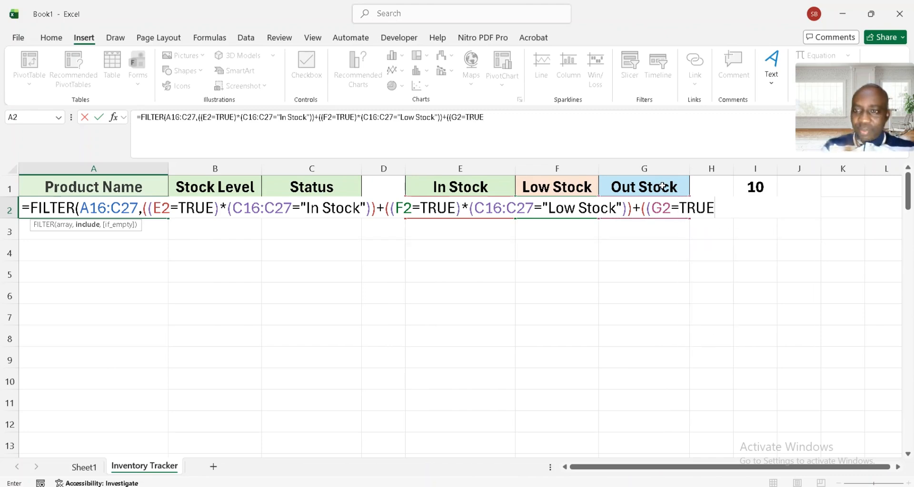
{"action": "type", "text": ")"}
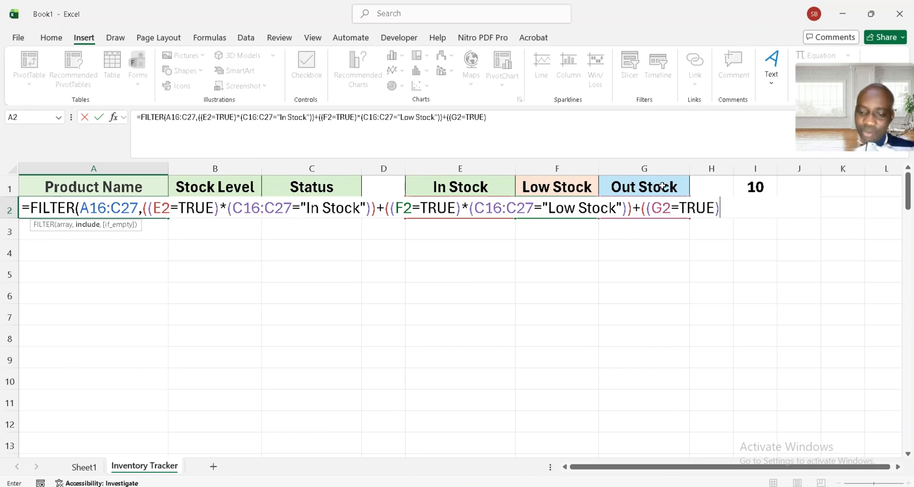
{"action": "type", "text": "*"}
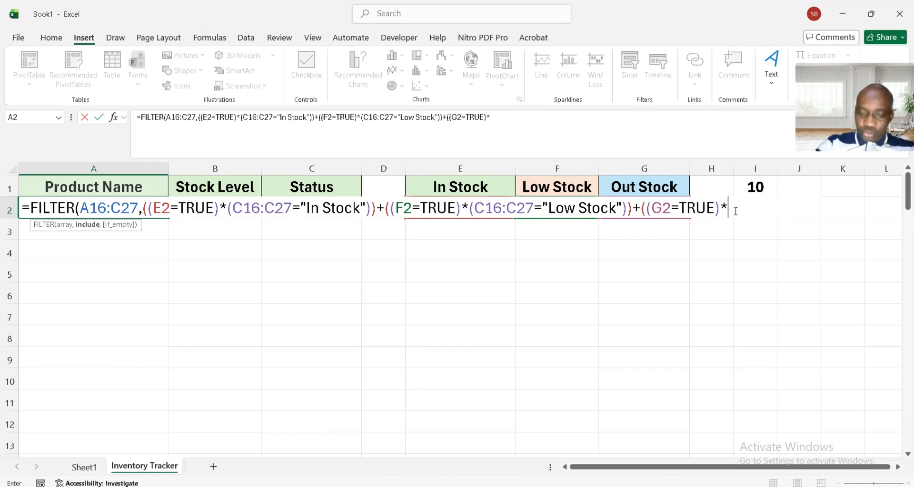
Open the Out Stock status test with a parenthesis and the Status range C16:C27.
{"action": "type", "text": "("}
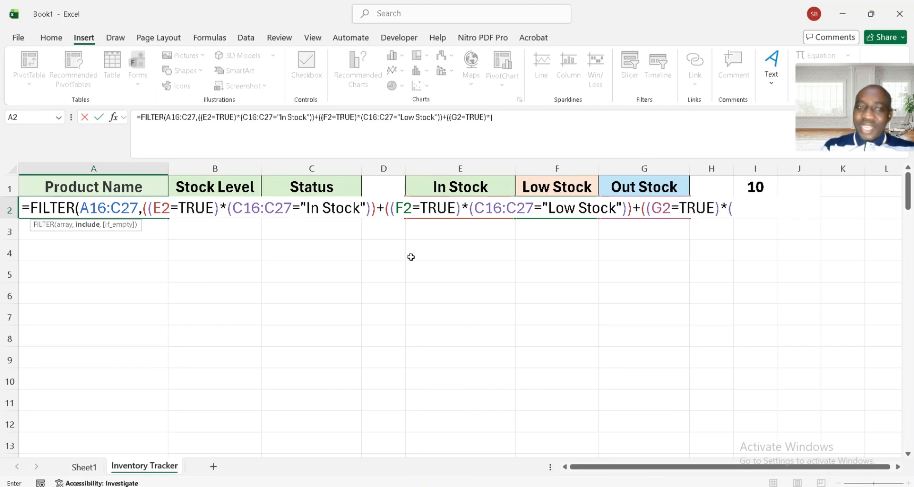
{"action": "scroll", "coordinate": [238, 279], "scroll_direction": "down", "scroll_amount": 2}
{"action": "scroll", "coordinate": [238, 278], "scroll_direction": "down", "scroll_amount": 1}
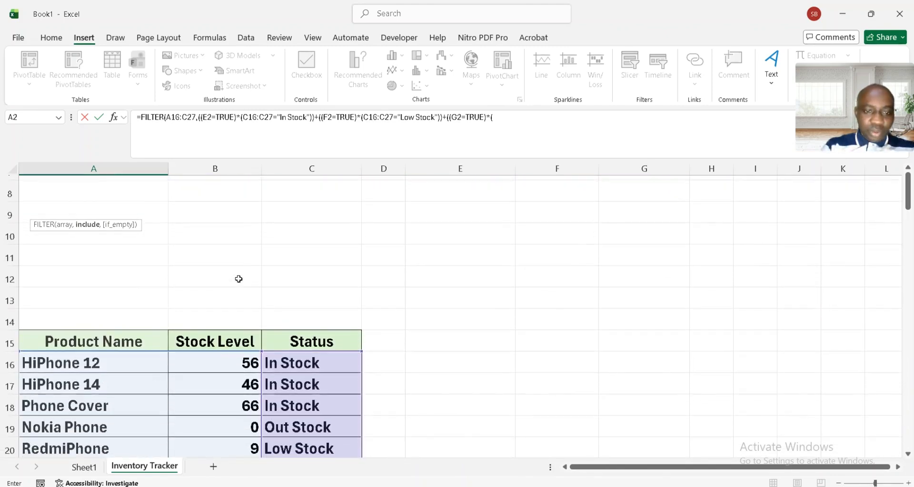
{"action": "left_click", "coordinate": [310, 364]}
{"action": "key", "text": "ctrl+shift+Down"}
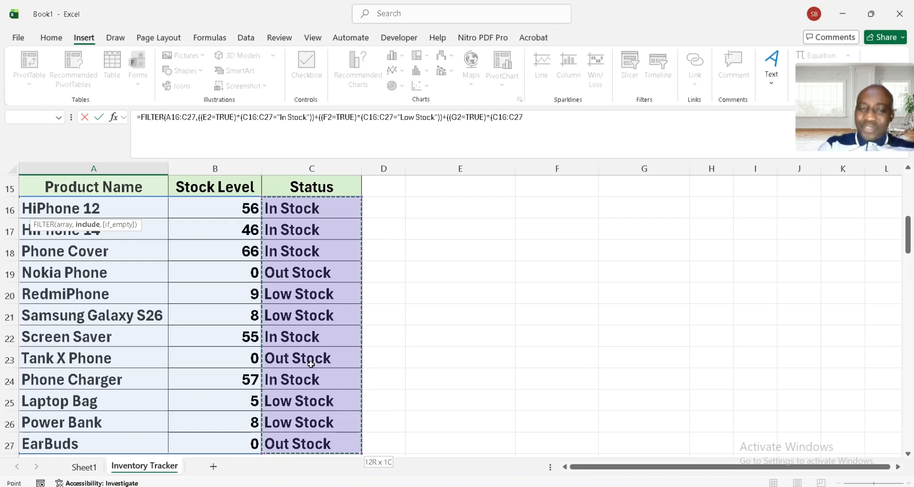
Compare the Status range with "Out Stock" and close both parentheses of the Out Stock condition.
{"action": "type", "text": "=\"Out"}
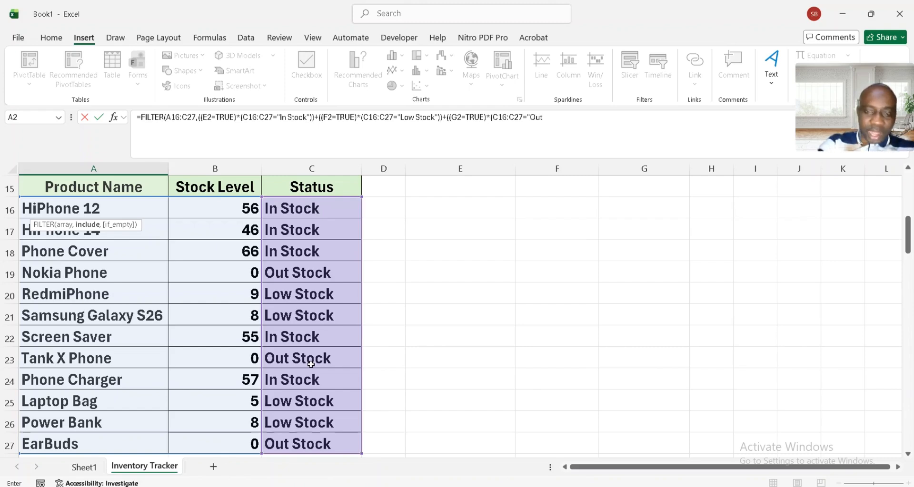
{"action": "type", "text": "St"}
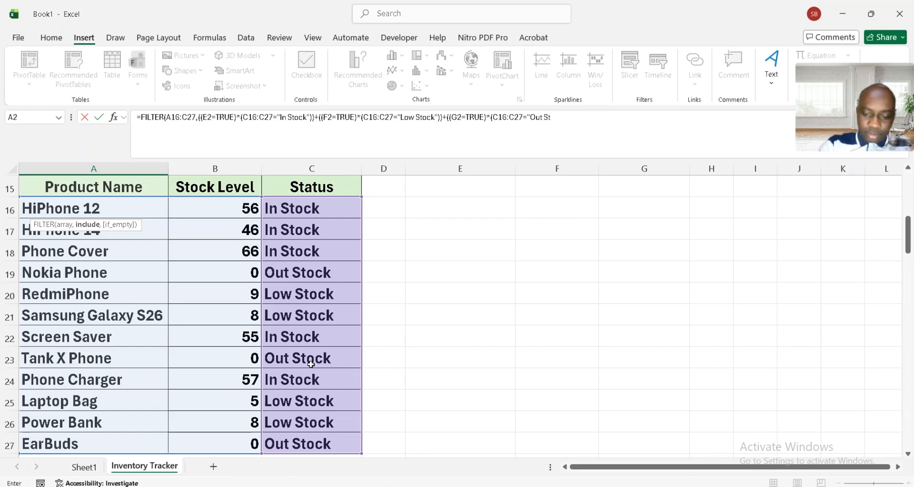
{"action": "type", "text": "ock"}
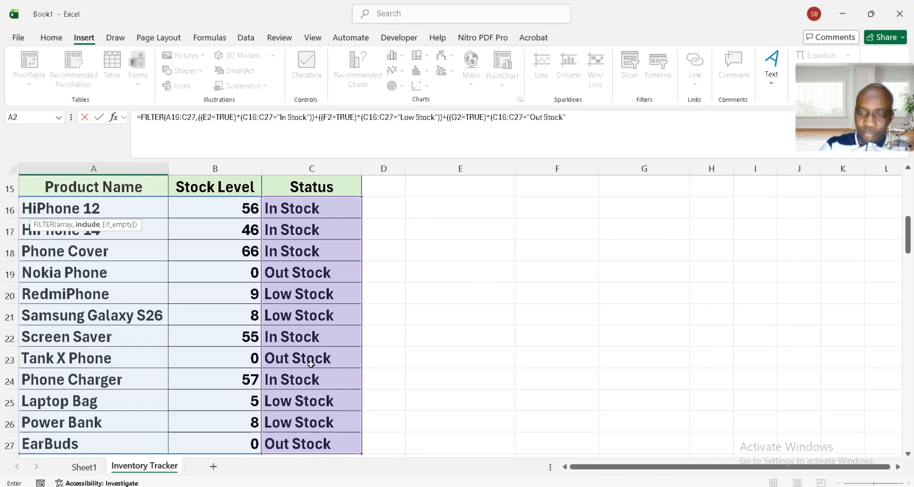
{"action": "scroll", "coordinate": [598, 341], "scroll_direction": "up", "scroll_amount": 5}
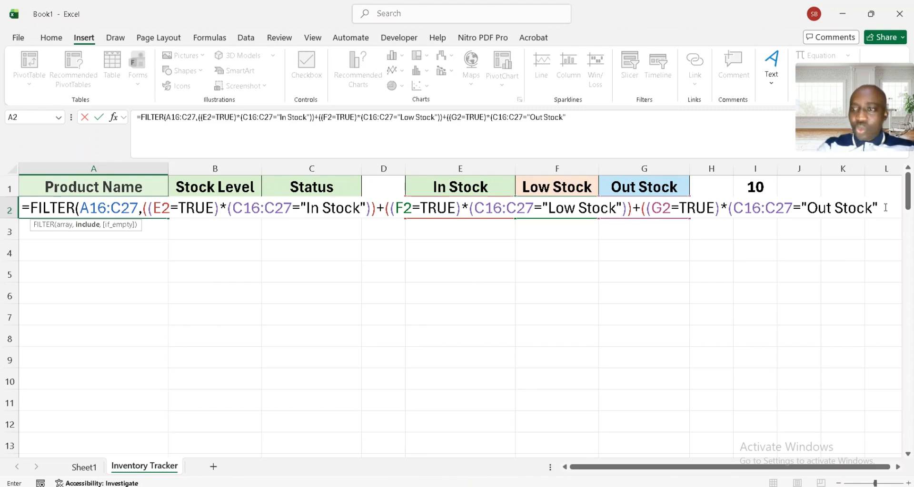
{"action": "type", "text": ")"}
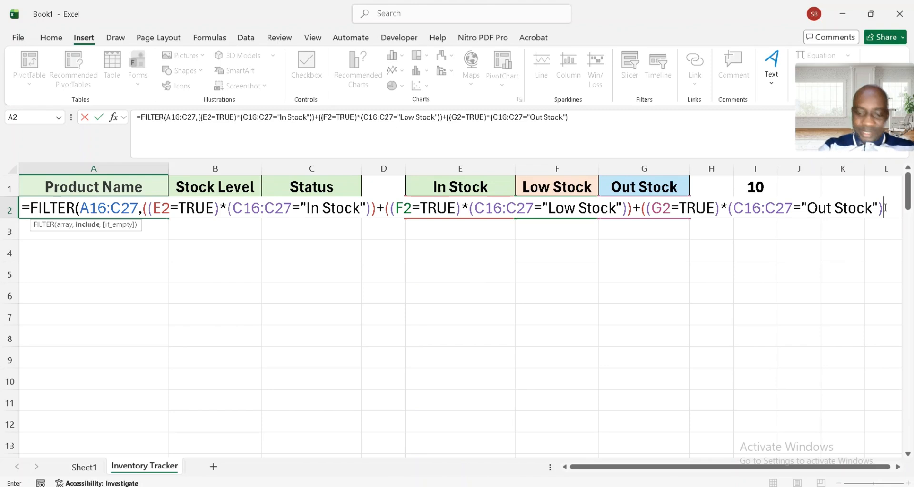
{"action": "type", "text": ")"}
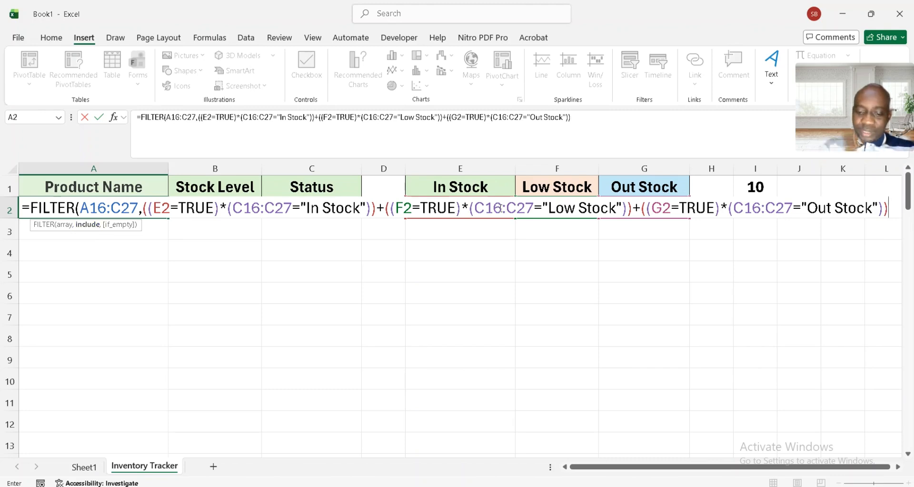
Leave the if_empty argument blank, close the FILTER function and commit the formula in A2.
{"action": "type", "text": ","}
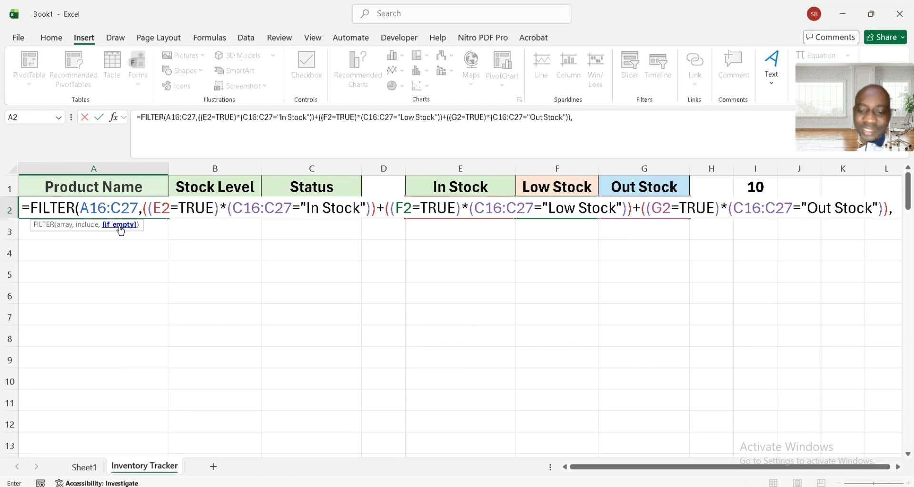
{"action": "type", "text": ")"}
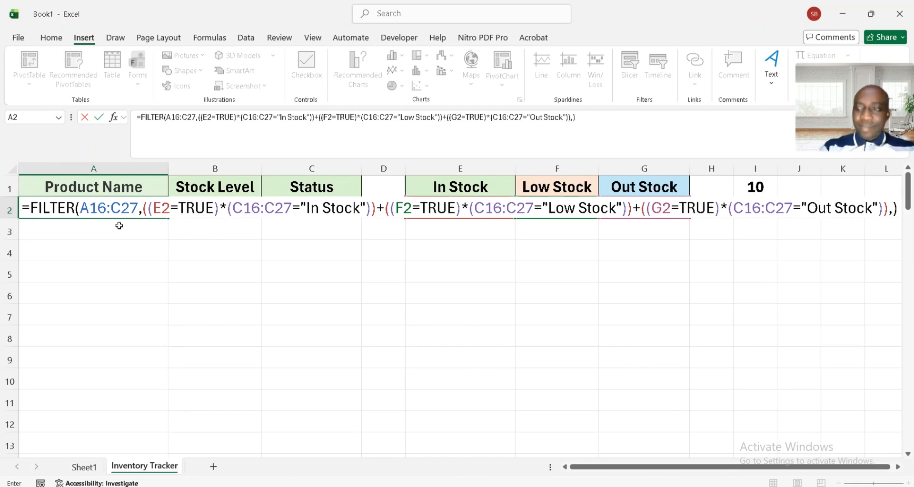
{"action": "key", "text": "Return"}
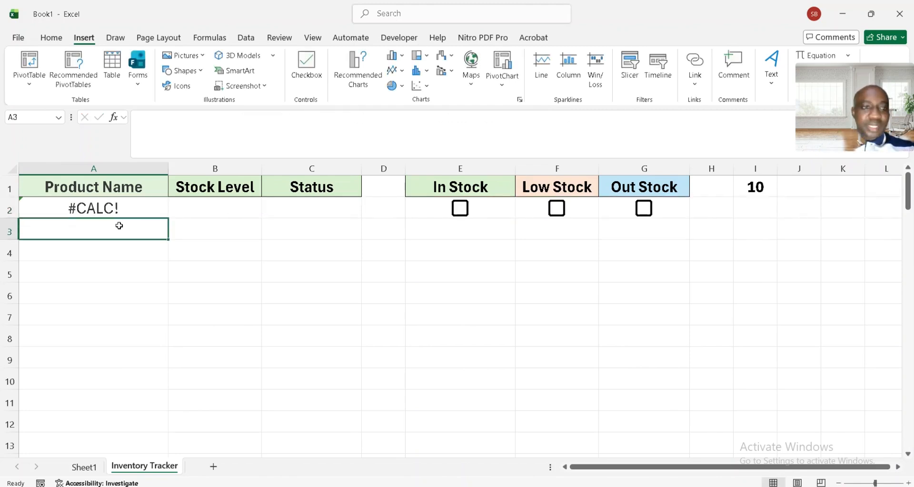
{"action": "left_click", "coordinate": [119, 208]}
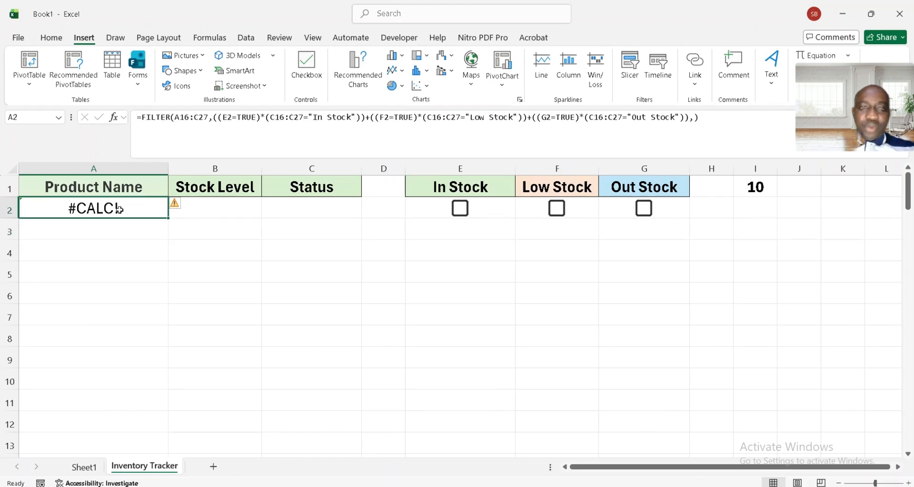
Tick the In Stock checkbox and centre the filtered Stock Level and Status values in B2:C6.
{"action": "left_click", "coordinate": [460, 209]}
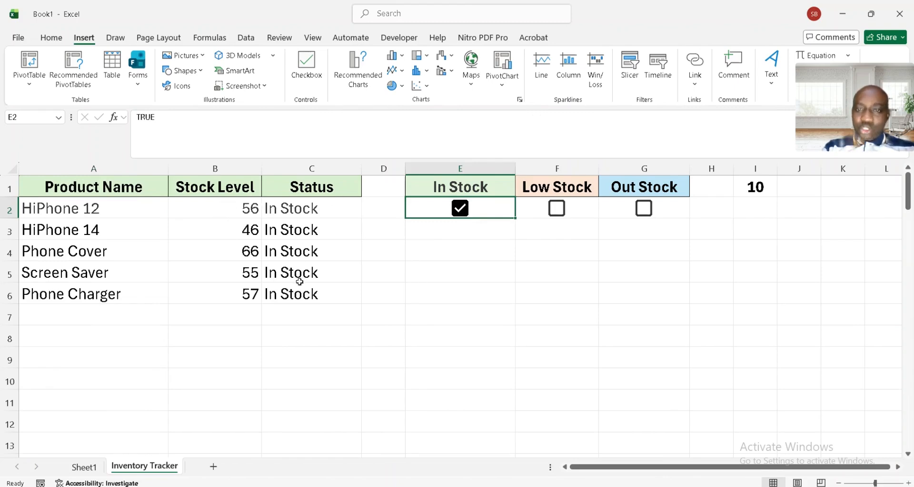
{"action": "left_click", "coordinate": [205, 212]}
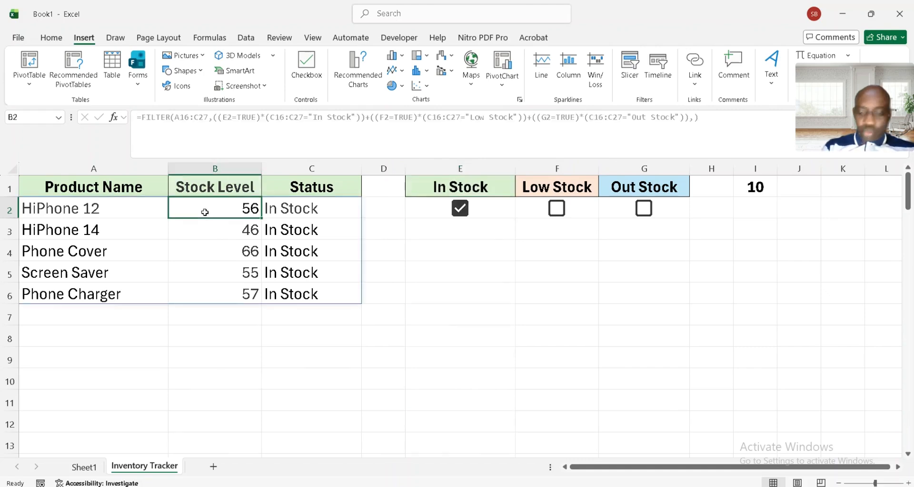
{"action": "key", "text": "shift+Right"}
{"action": "key", "text": "shift+Down"}
{"action": "key", "text": "shift+Down"}
{"action": "key", "text": "shift+Down"}
{"action": "key", "text": "shift+Down"}
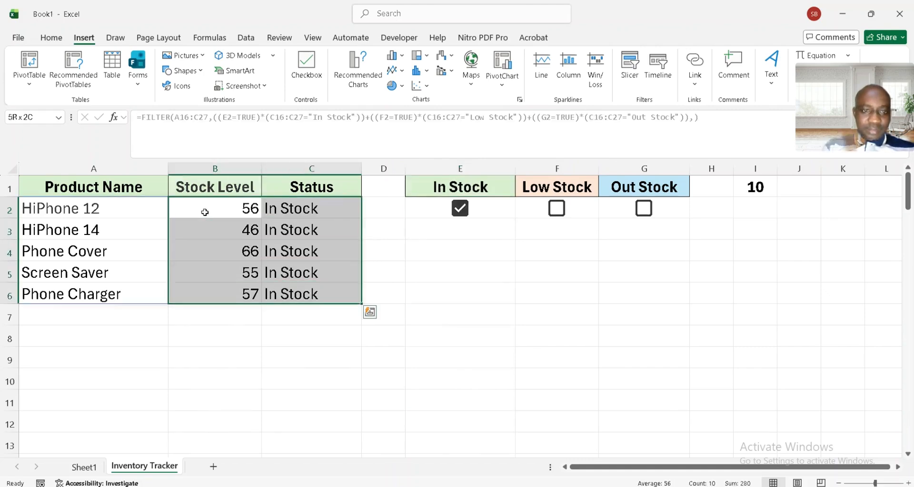
{"action": "key", "text": "alt"}
{"action": "key", "text": "h"}
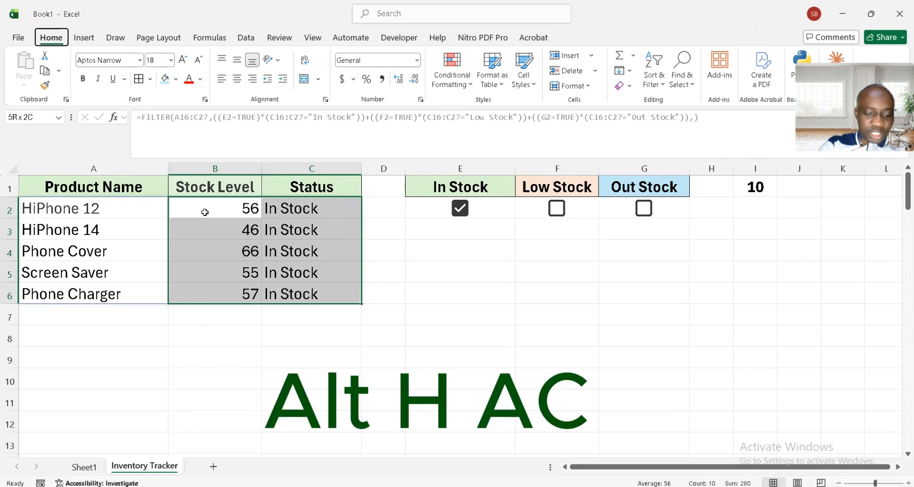
{"action": "key", "text": "a"}
{"action": "key", "text": "c"}
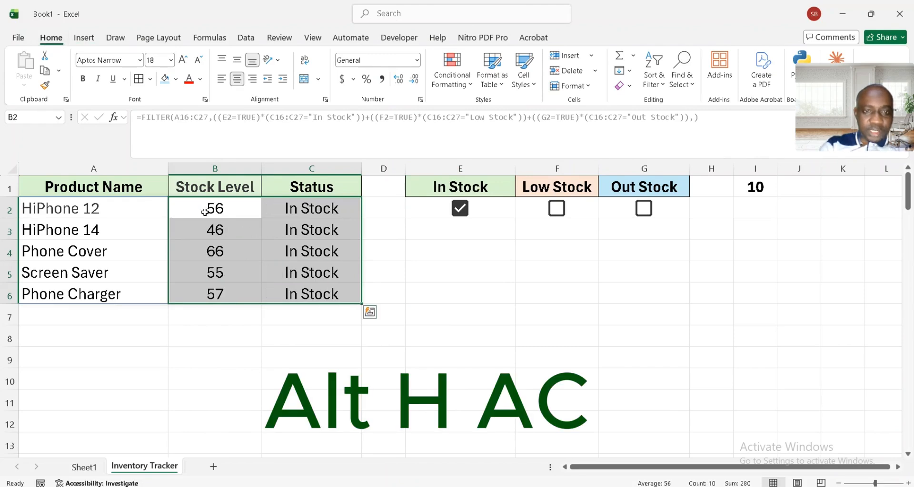
Tick the Low Stock and Out Stock checkboxes and centre the remaining Stock Level and Status values in B7:C13.
{"action": "left_click", "coordinate": [557, 208]}
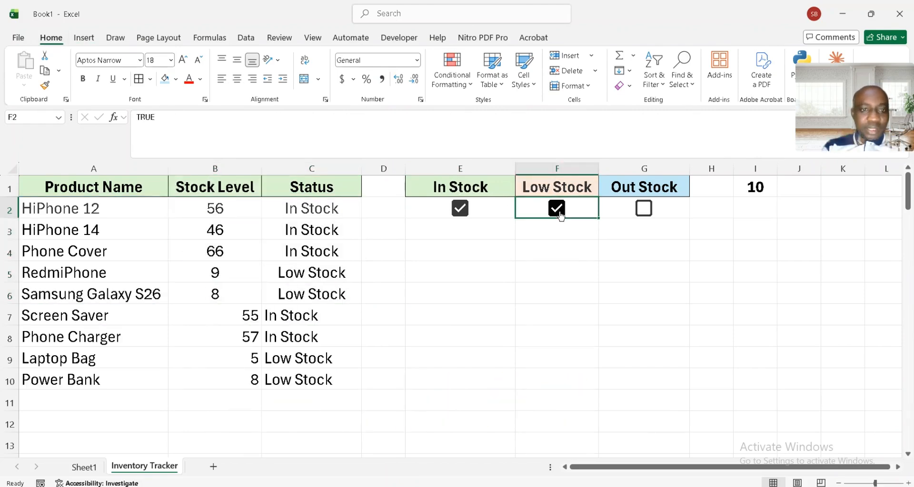
{"action": "left_click", "coordinate": [645, 210]}
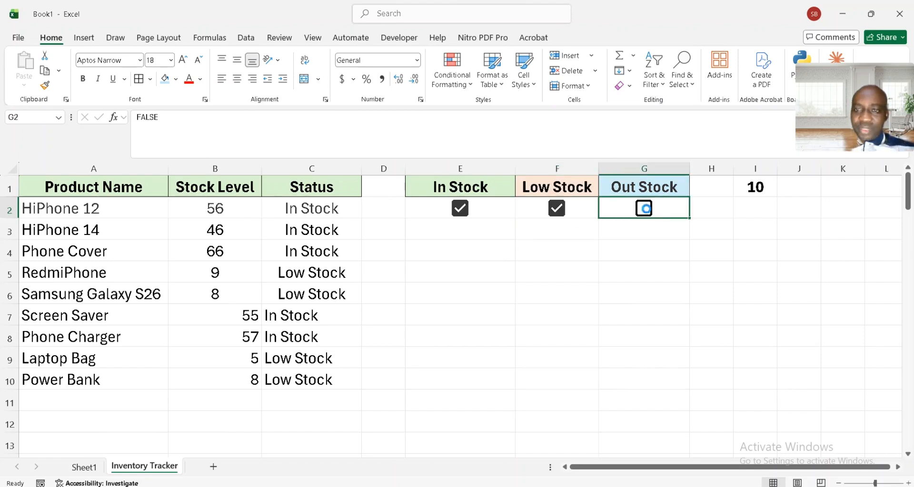
{"action": "left_click", "coordinate": [201, 309]}
{"action": "key", "text": "shift+Right"}
{"action": "key", "text": "shift+Down"}
{"action": "key", "text": "shift+Down"}
{"action": "key", "text": "shift+Down"}
{"action": "key", "text": "shift+Down"}
{"action": "key", "text": "shift+Down"}
{"action": "key", "text": "shift+Down"}
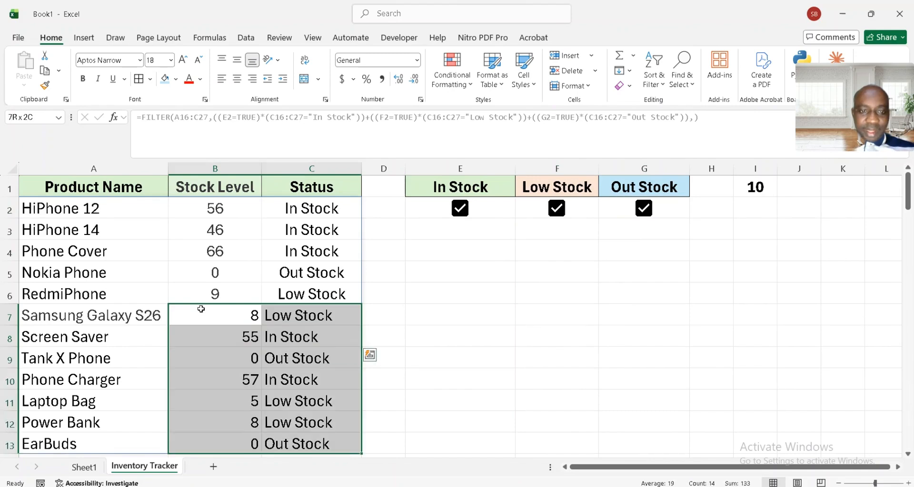
{"action": "key", "text": "alt+h"}
{"action": "key", "text": "a"}
{"action": "key", "text": "c"}
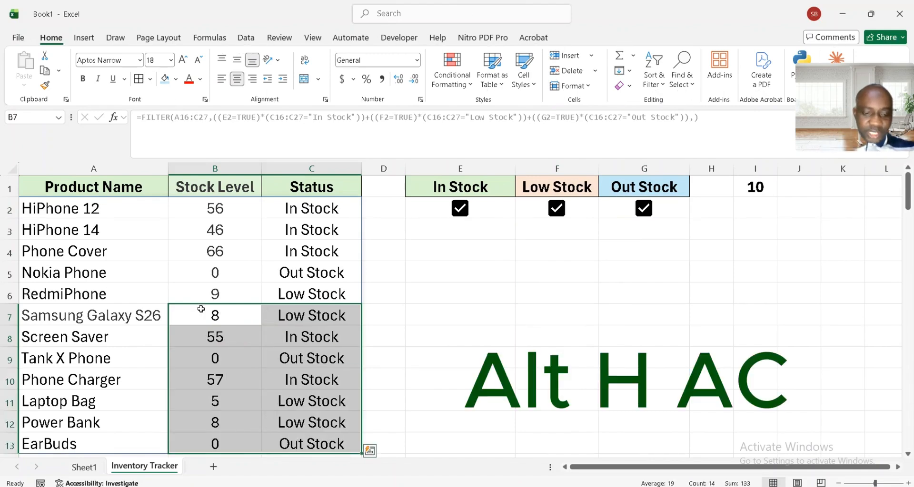
{"action": "left_click", "coordinate": [458, 274]}
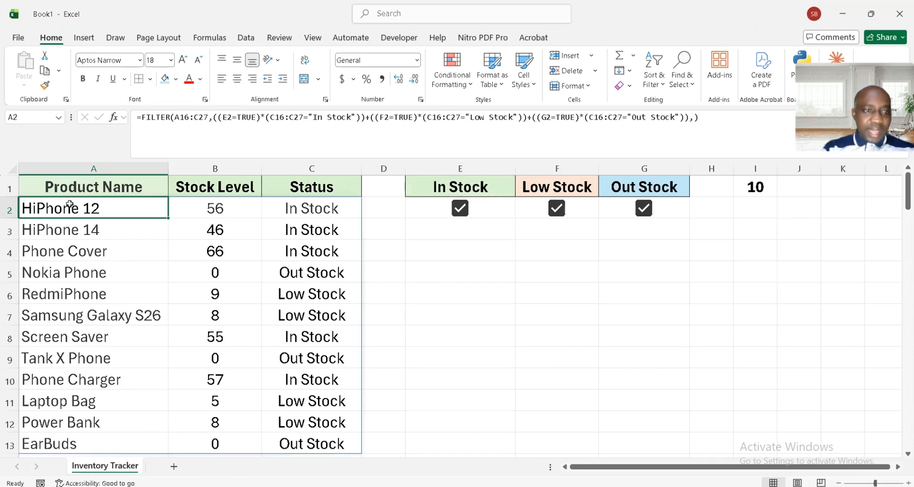
Apply all borders to the filtered product table in A2:C13.
{"action": "key", "text": "ctrl+shift+Right"}
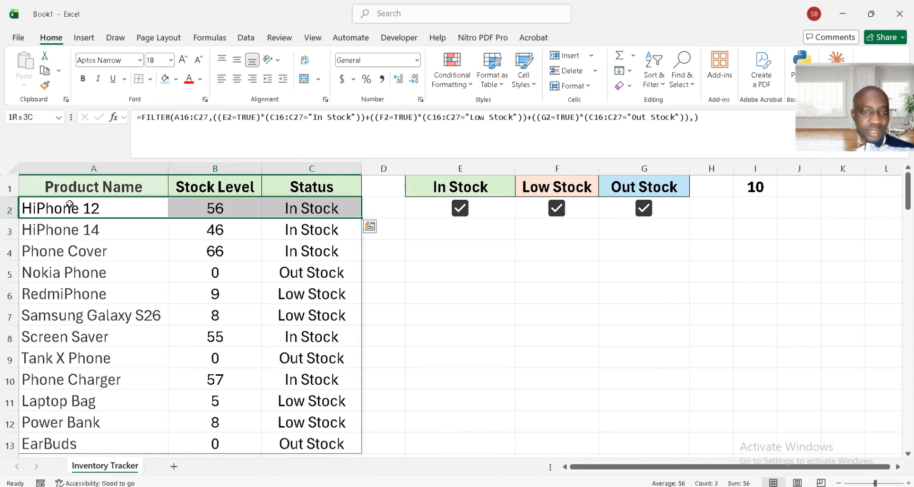
{"action": "key", "text": "ctrl+shift+Down"}
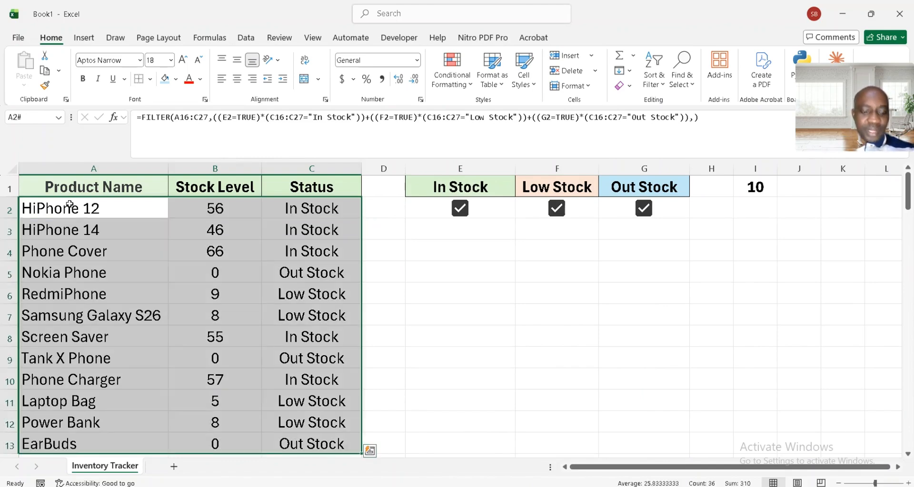
{"action": "key", "text": "alt"}
{"action": "key", "text": "h"}
{"action": "key", "text": "b"}
{"action": "key", "text": "a"}
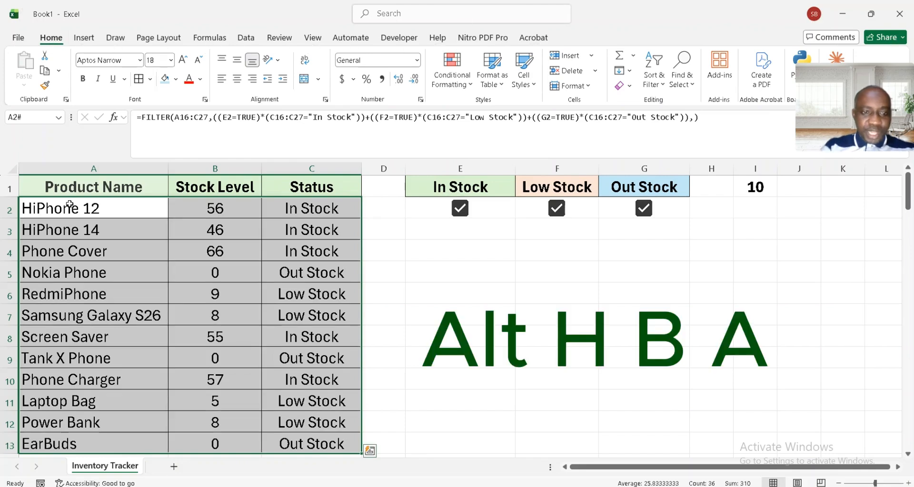
{"action": "left_click", "coordinate": [157, 268]}
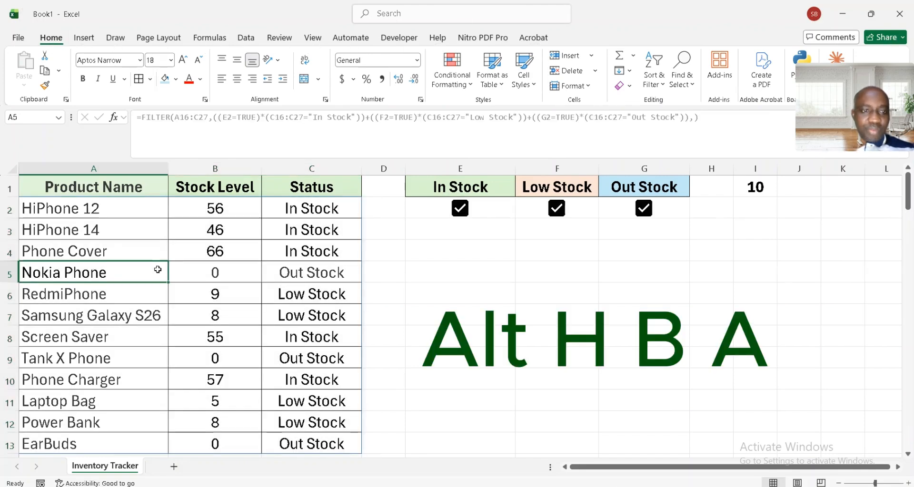
Check how the bordered table reacts by unticking In Stock and Low Stock, and tick In Stock again.
{"action": "left_click", "coordinate": [460, 209]}
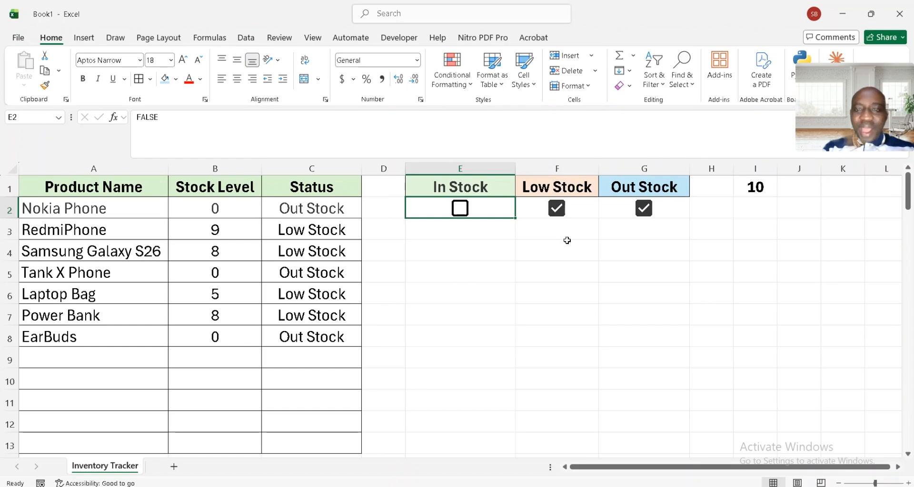
{"action": "mouse_move", "coordinate": [555, 213]}
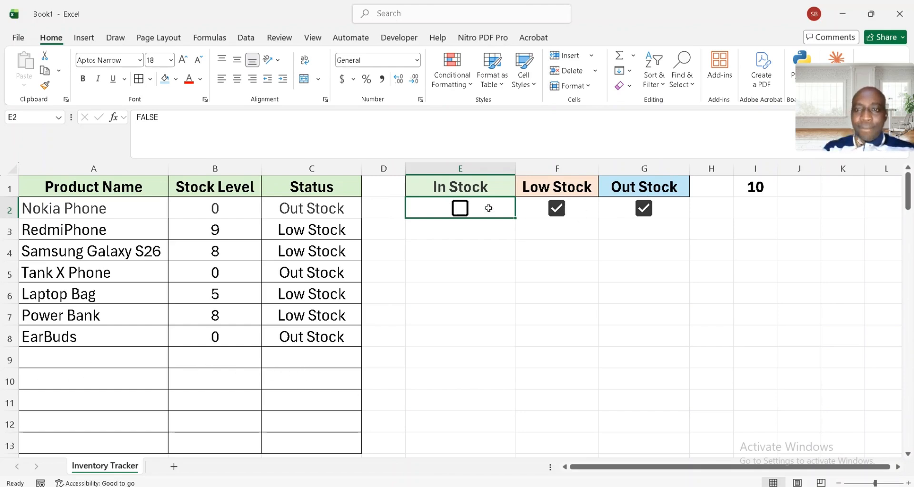
{"action": "left_click", "coordinate": [557, 208]}
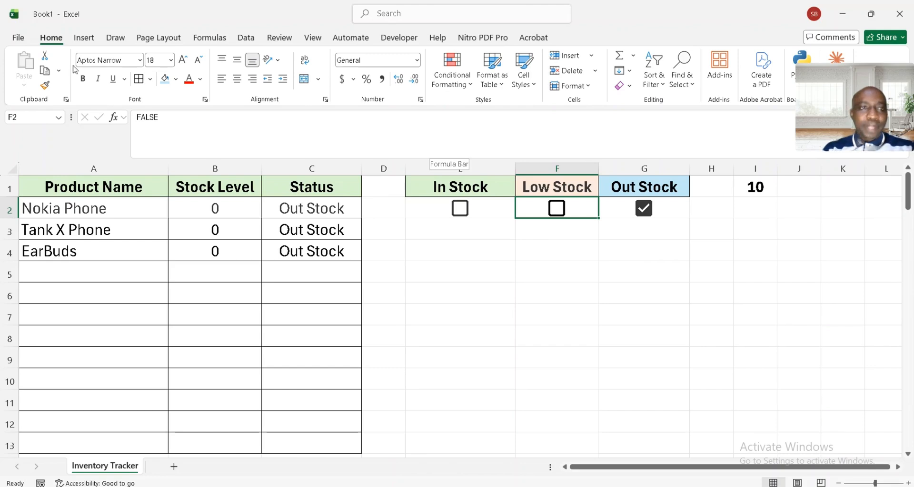
{"action": "left_click", "coordinate": [51, 211]}
{"action": "key", "text": "ctrl+shift+Right"}
{"action": "key", "text": "ctrl+shift+Down"}
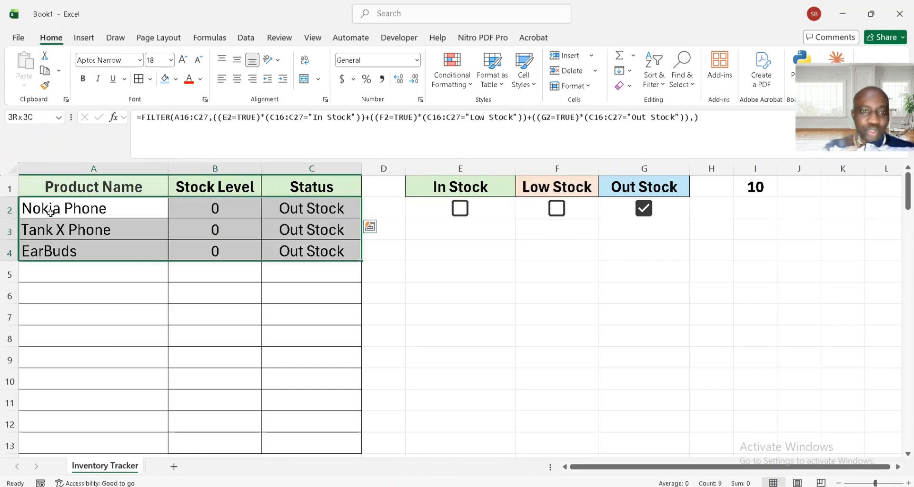
{"action": "left_click", "coordinate": [465, 212]}
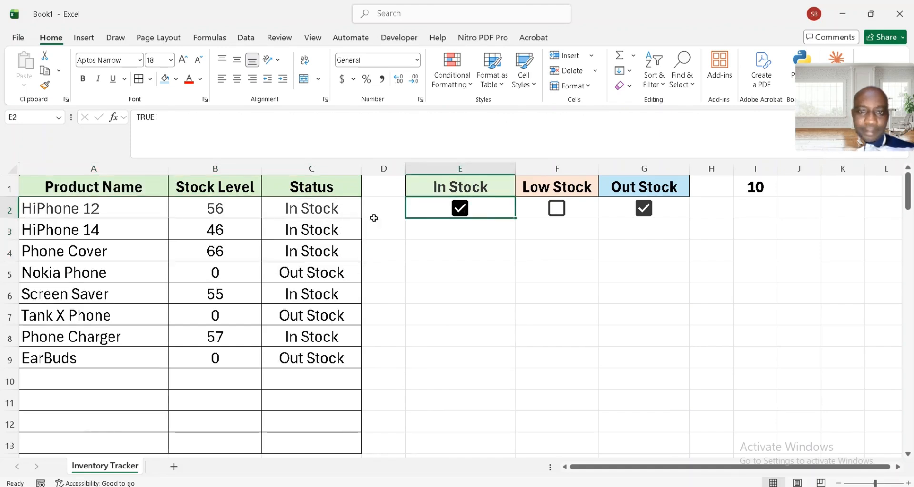
Remove all borders from the filtered product table in A2:C13.
{"action": "left_click", "coordinate": [100, 205]}
{"action": "key", "text": "ctrl+shift+Right"}
{"action": "key", "text": "ctrl+shift+Down"}
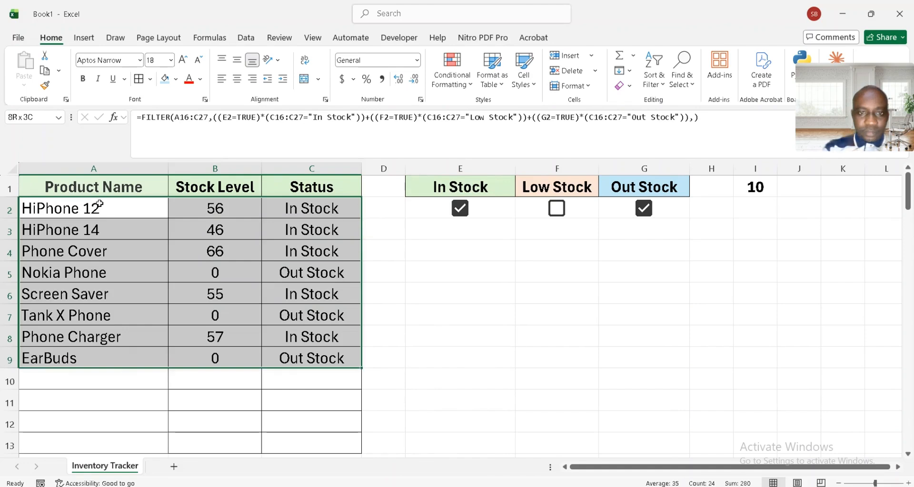
{"action": "key", "text": "shift+Down"}
{"action": "key", "text": "shift+Down"}
{"action": "key", "text": "shift+Down"}
{"action": "key", "text": "shift+Down"}
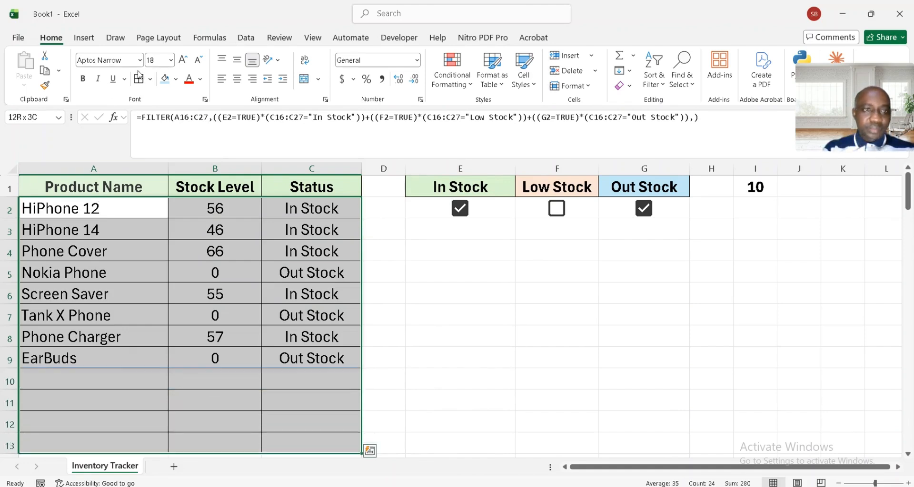
{"action": "left_click", "coordinate": [150, 79]}
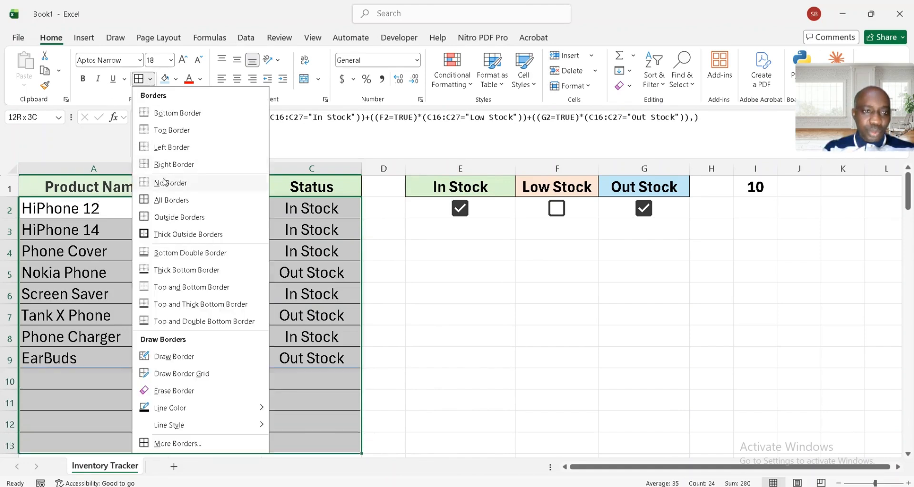
{"action": "left_click", "coordinate": [201, 184]}
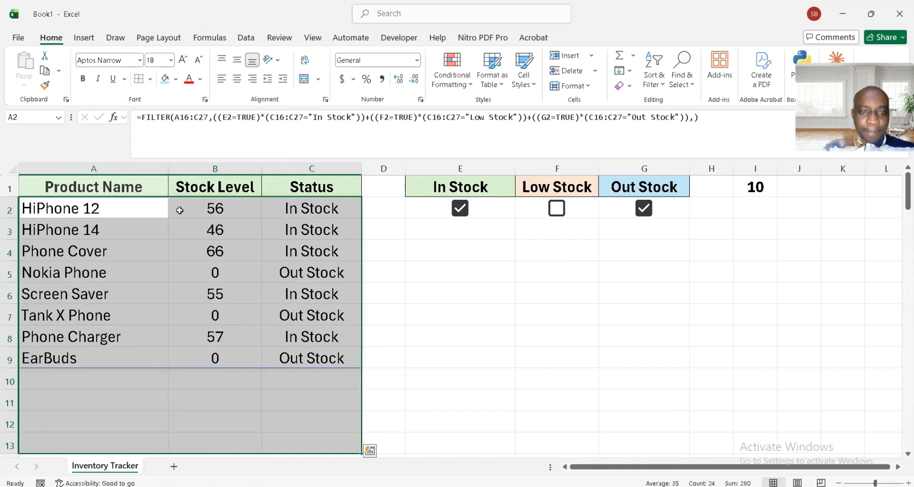
{"action": "left_click", "coordinate": [135, 358]}
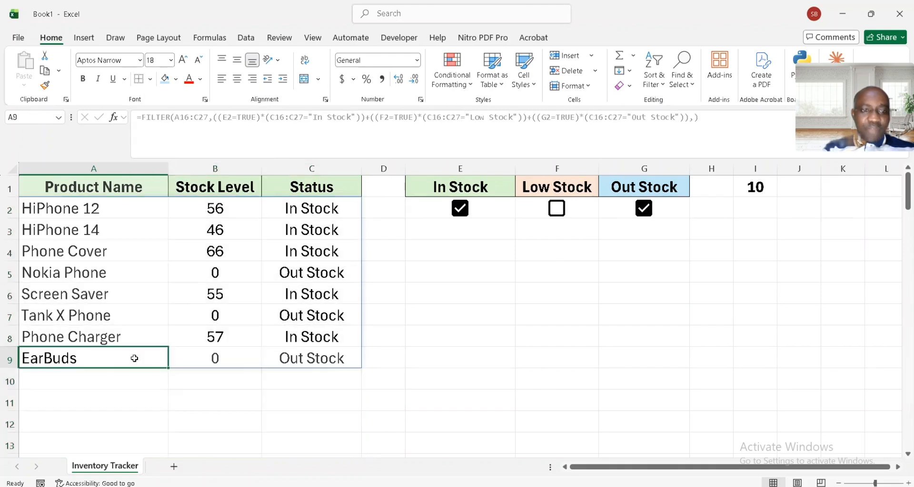
Tick Low Stock and start a new formula-based conditional formatting rule for the filtered table A2:C13.
{"action": "left_click", "coordinate": [559, 211]}
{"action": "left_click", "coordinate": [556, 209]}
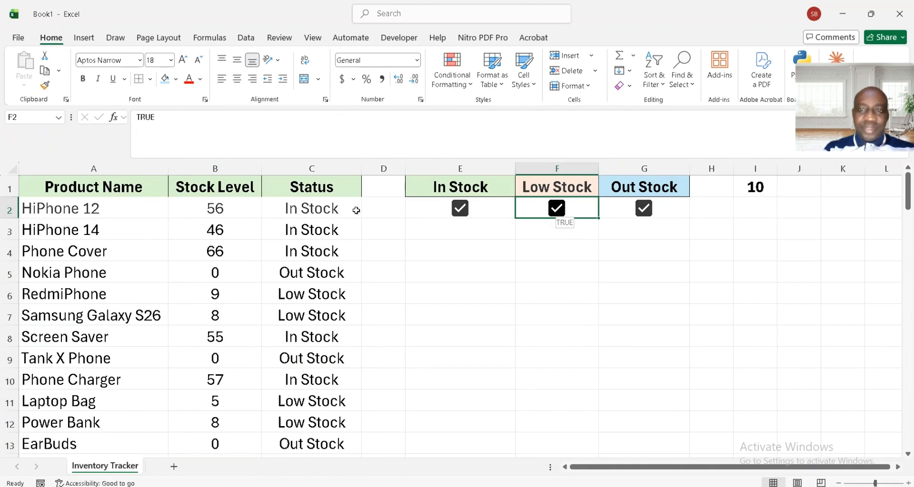
{"action": "left_click", "coordinate": [52, 209]}
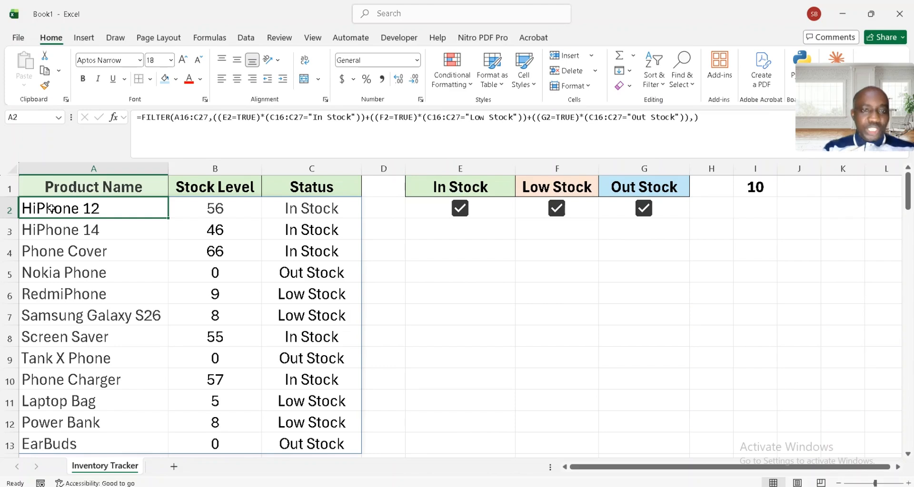
{"action": "key", "text": "ctrl+shift+Right"}
{"action": "key", "text": "ctrl+shift+Down"}
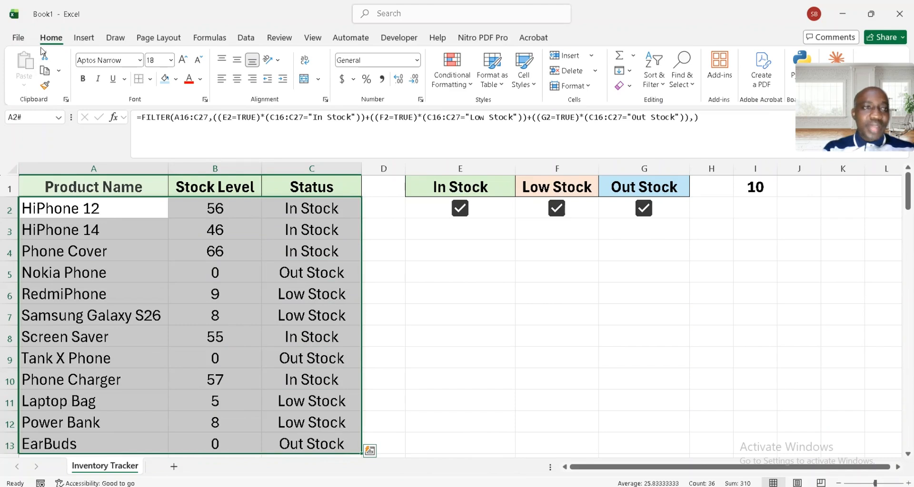
{"action": "left_click", "coordinate": [474, 89]}
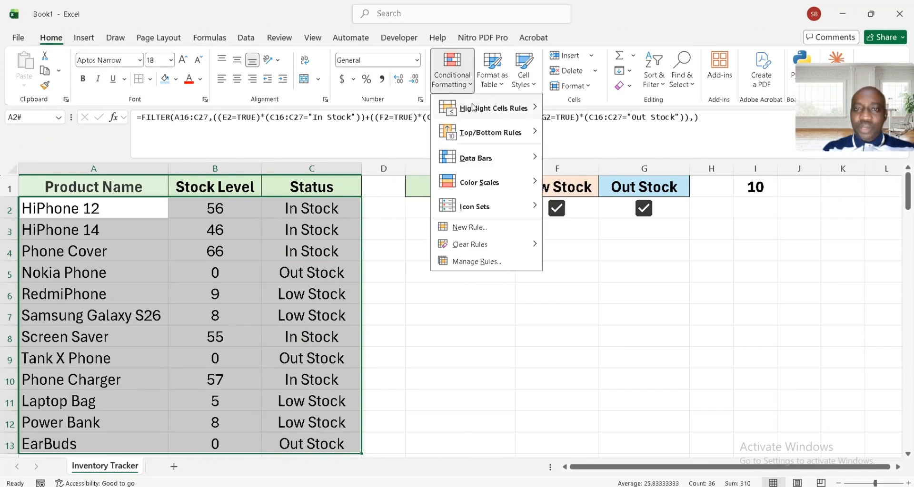
{"action": "left_click", "coordinate": [490, 228]}
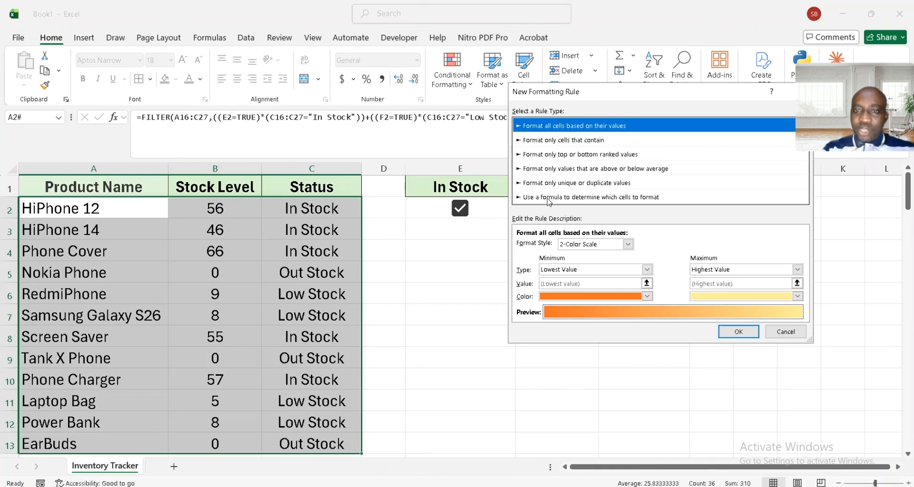
{"action": "left_click", "coordinate": [621, 198]}
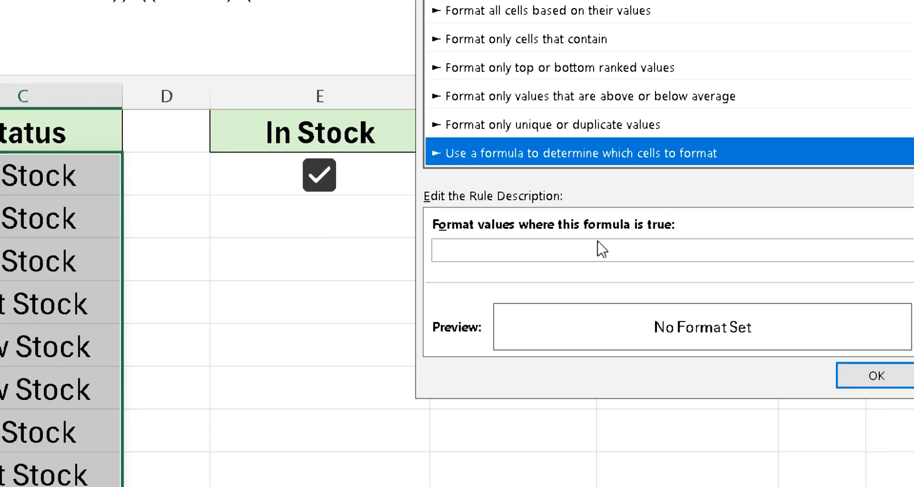
Enter =$A2<>"" as the rule's formula, with only the column reference kept absolute.
{"action": "left_click", "coordinate": [483, 250]}
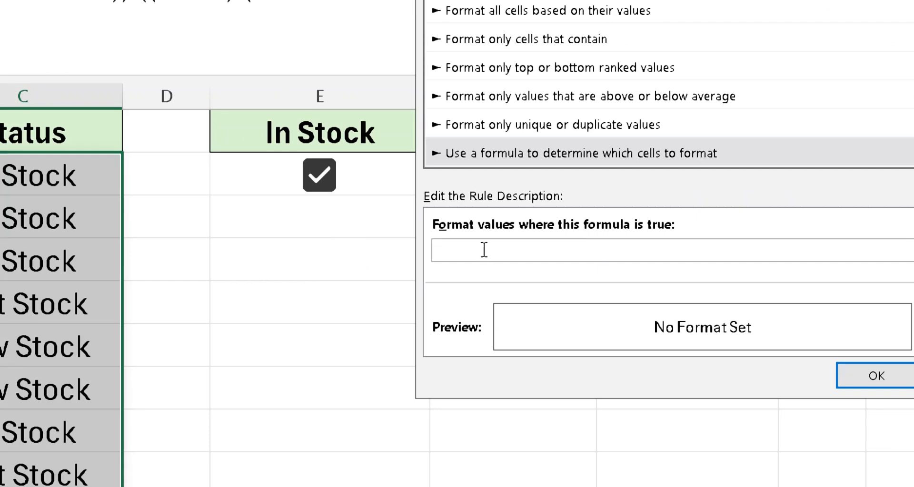
{"action": "type", "text": "="}
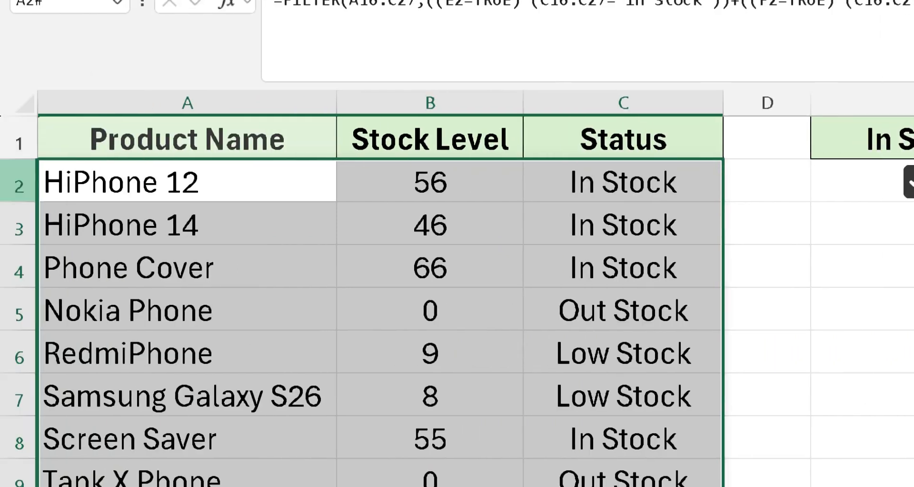
{"action": "key", "text": "ctrl+c"}
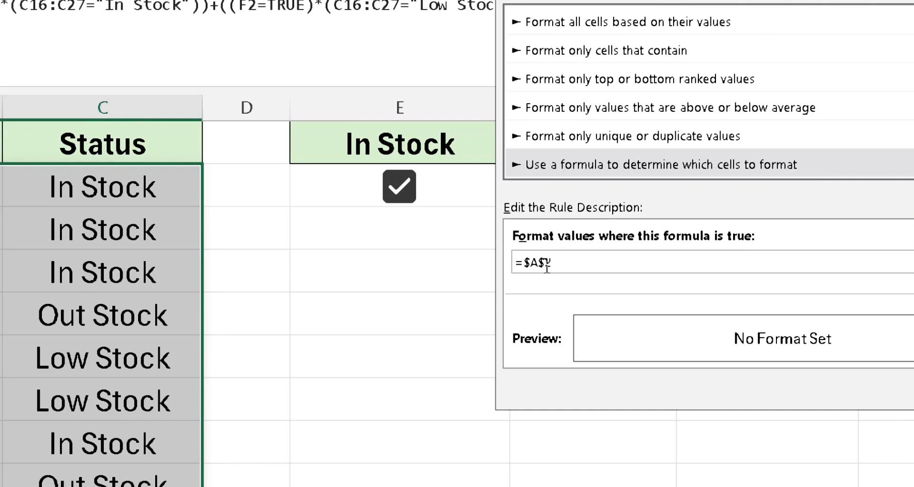
{"action": "left_click", "coordinate": [547, 265]}
{"action": "key", "text": "BackSpace"}
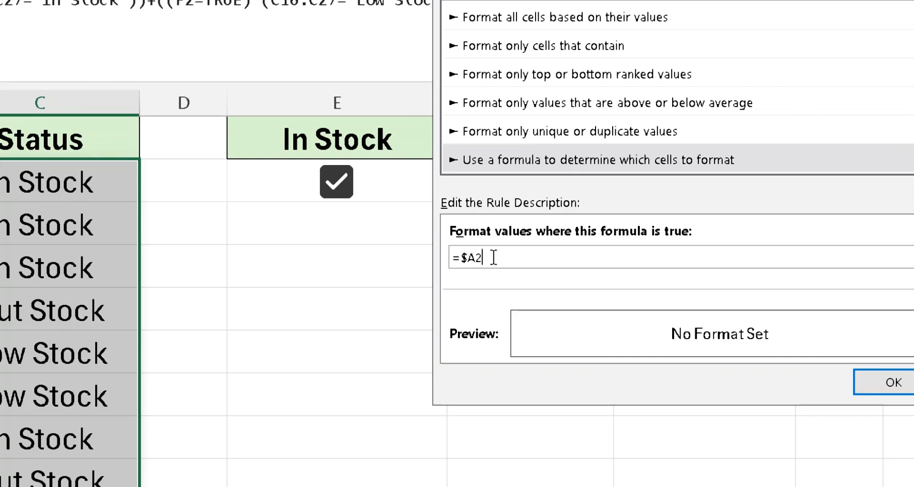
{"action": "type", "text": "<>"}
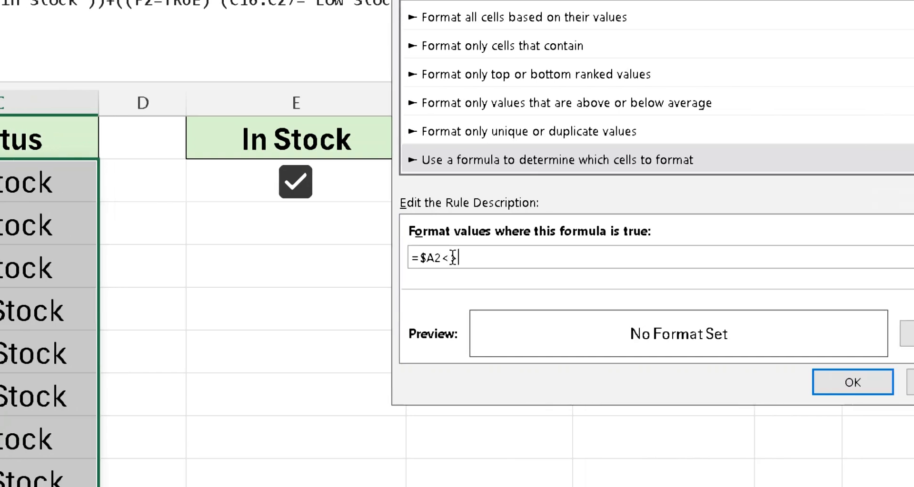
{"action": "type", "text": "\"\""}
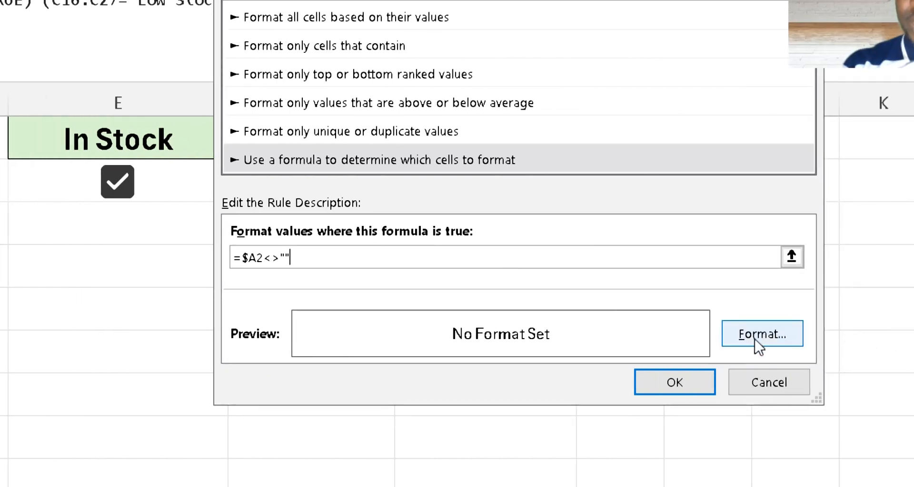
Give the rule an outline border and a light orange fill, and apply it to the table.
{"action": "left_click", "coordinate": [757, 335]}
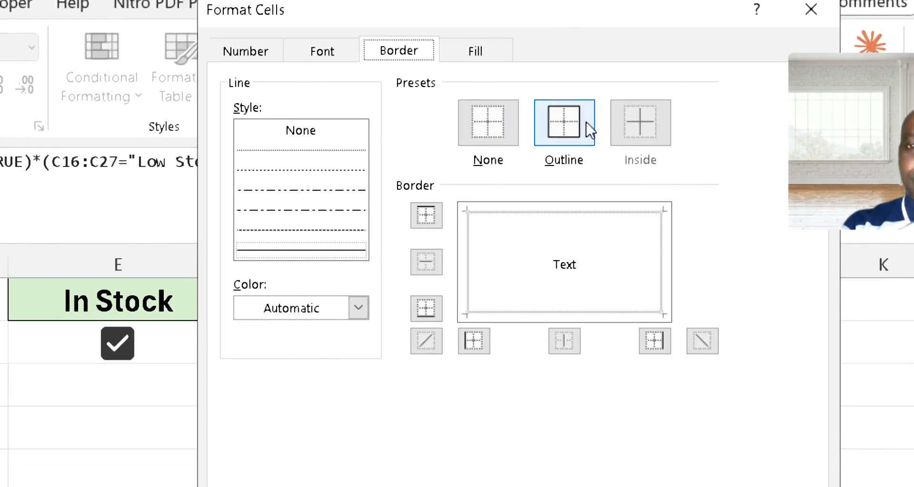
{"action": "left_click", "coordinate": [556, 126]}
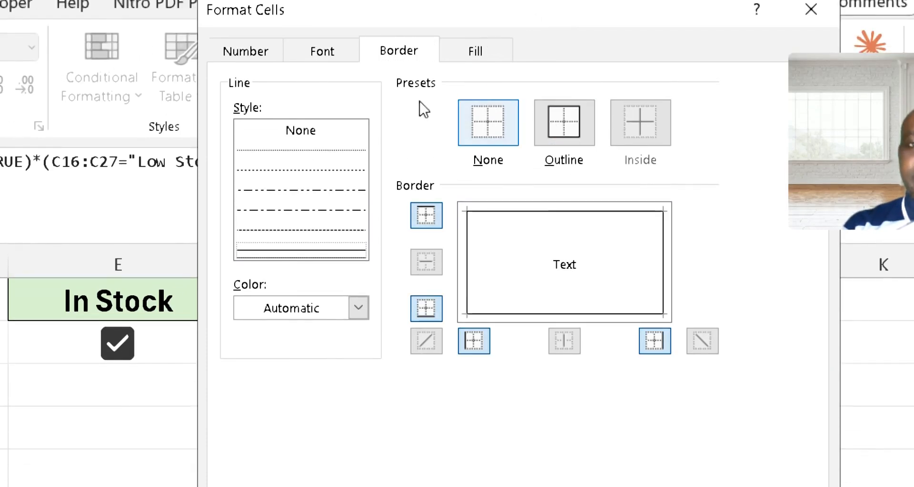
{"action": "left_click", "coordinate": [505, 52]}
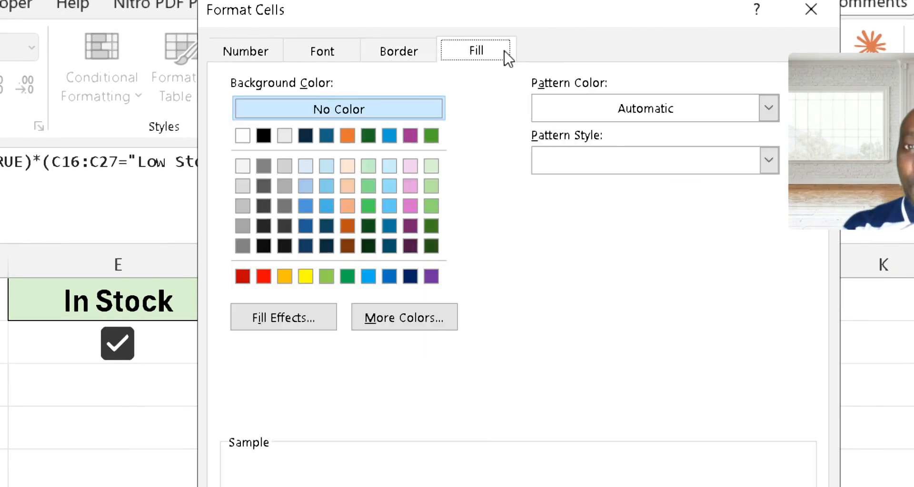
{"action": "left_click", "coordinate": [347, 166]}
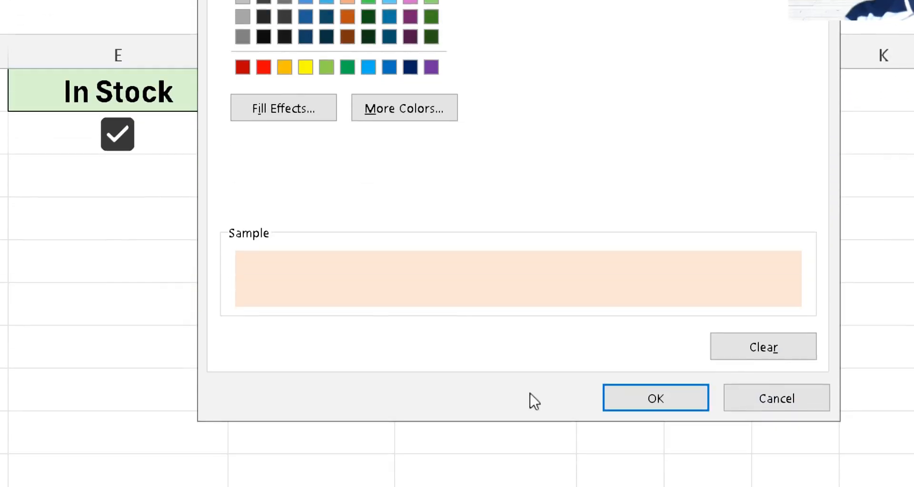
{"action": "left_click", "coordinate": [664, 398]}
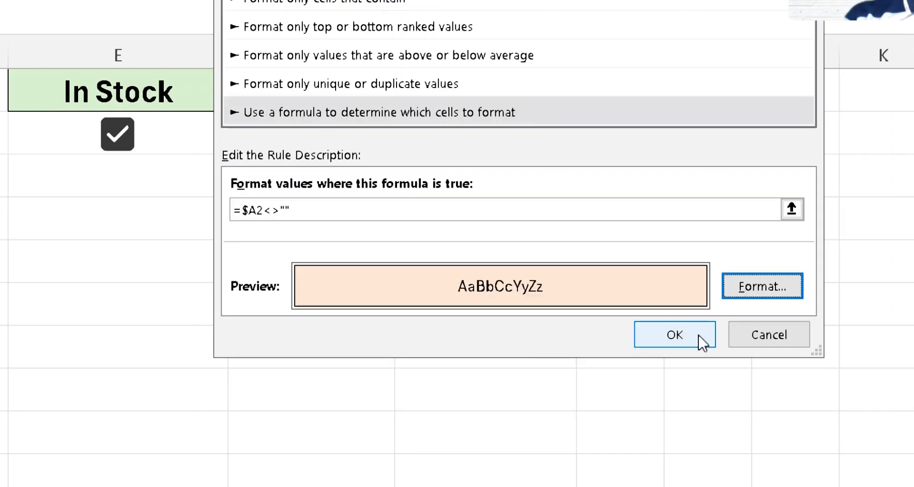
{"action": "left_click", "coordinate": [703, 344]}
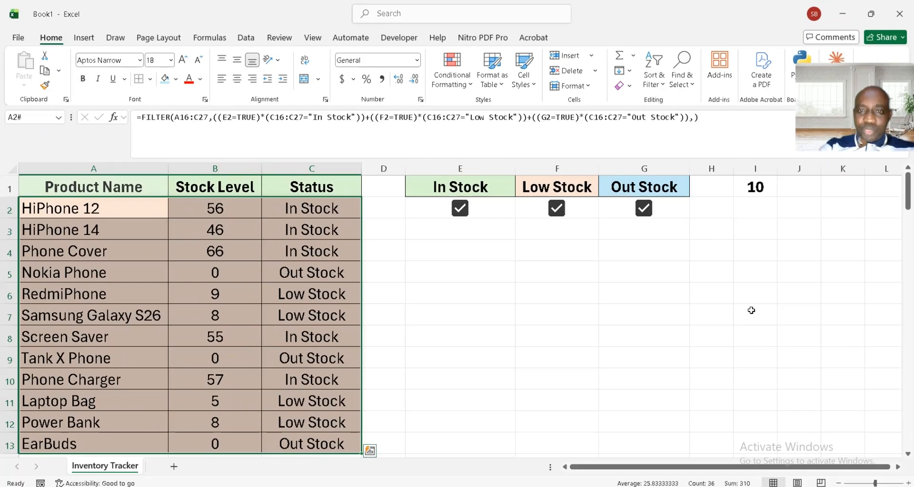
Test the conditional formatting by unticking In Stock and Low Stock and ticking both again.
{"action": "scroll", "coordinate": [462, 284], "scroll_direction": "down", "scroll_amount": 2}
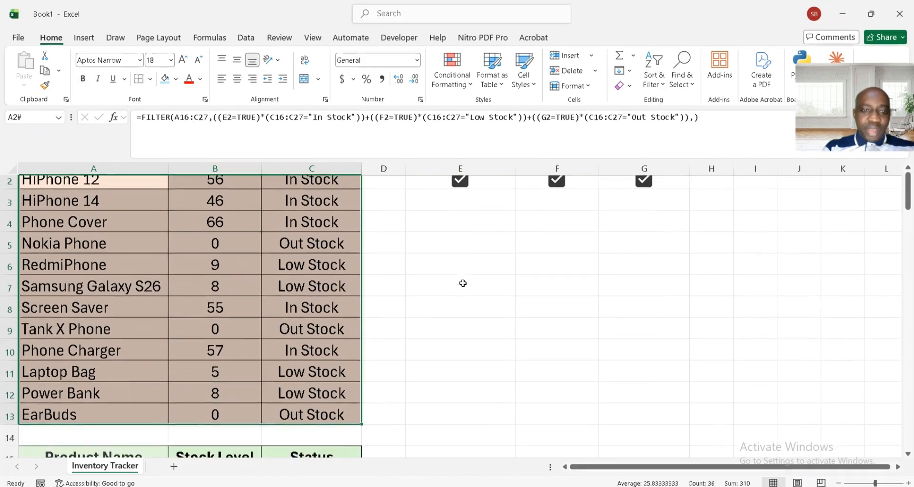
{"action": "scroll", "coordinate": [288, 303], "scroll_direction": "up", "scroll_amount": 2}
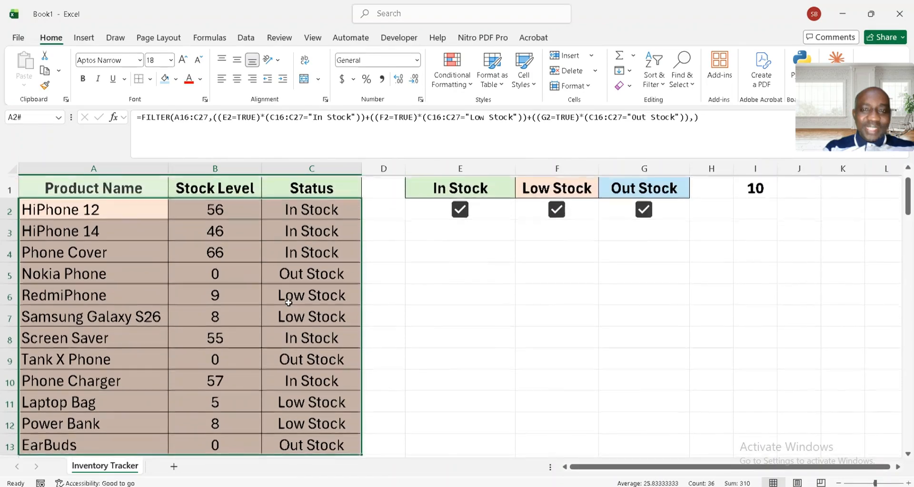
{"action": "left_click", "coordinate": [460, 209]}
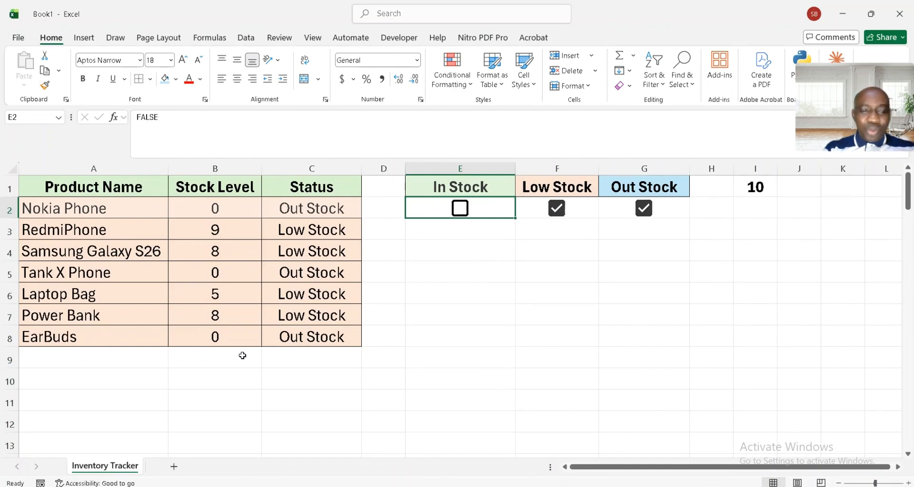
{"action": "left_click", "coordinate": [554, 210]}
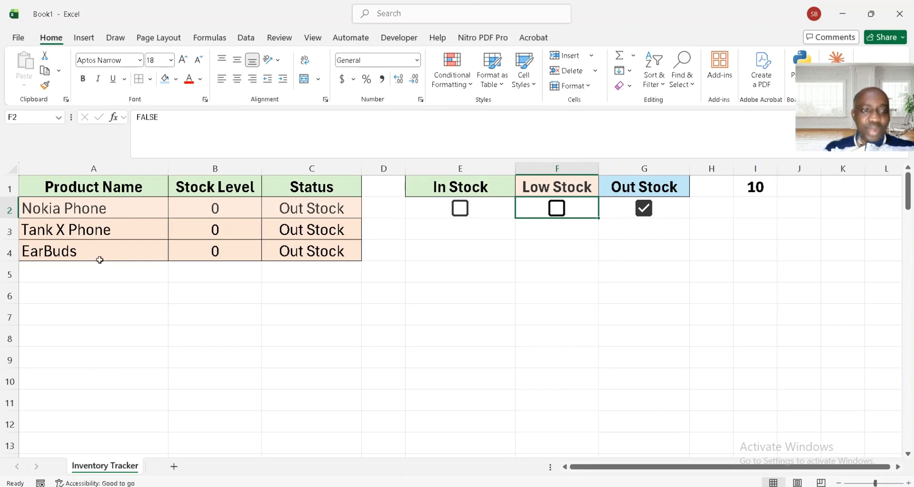
{"action": "left_click", "coordinate": [460, 208]}
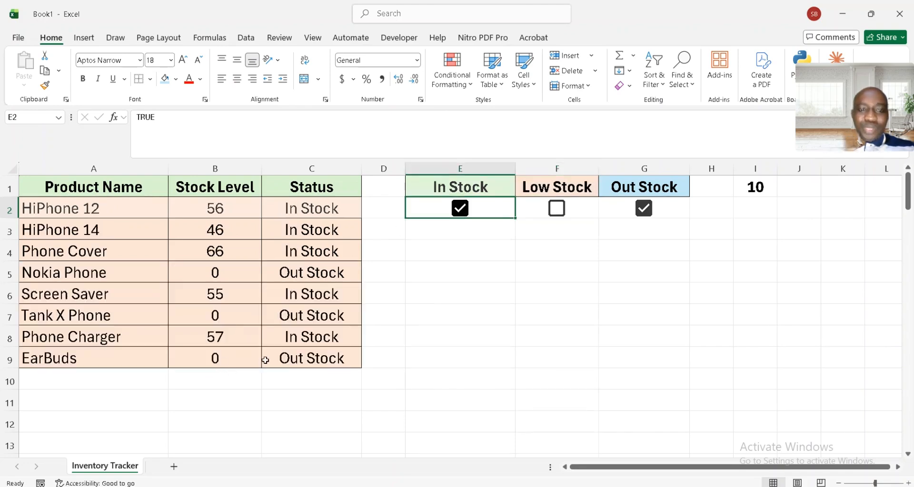
{"action": "left_click", "coordinate": [560, 209]}
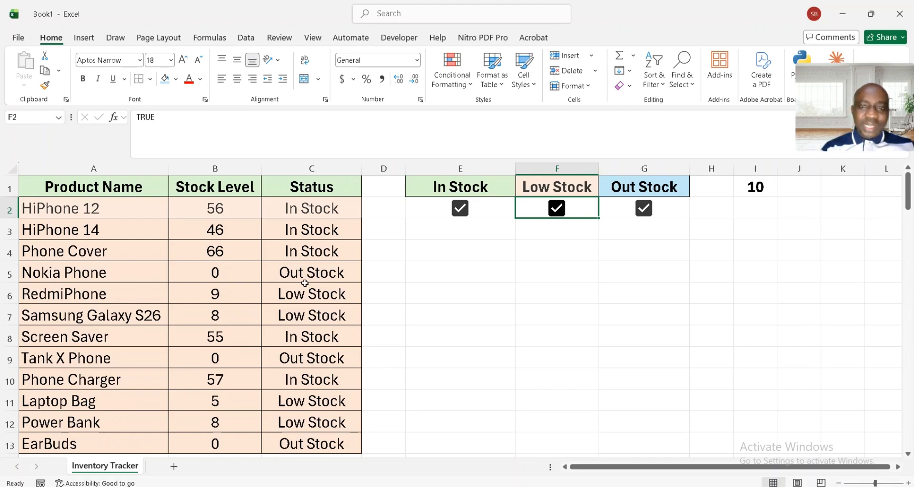
Wrap the FILTER formula in cell A2 in a SORT function that sorts by column 3 in ascending order (1).
{"action": "left_click", "coordinate": [64, 209]}
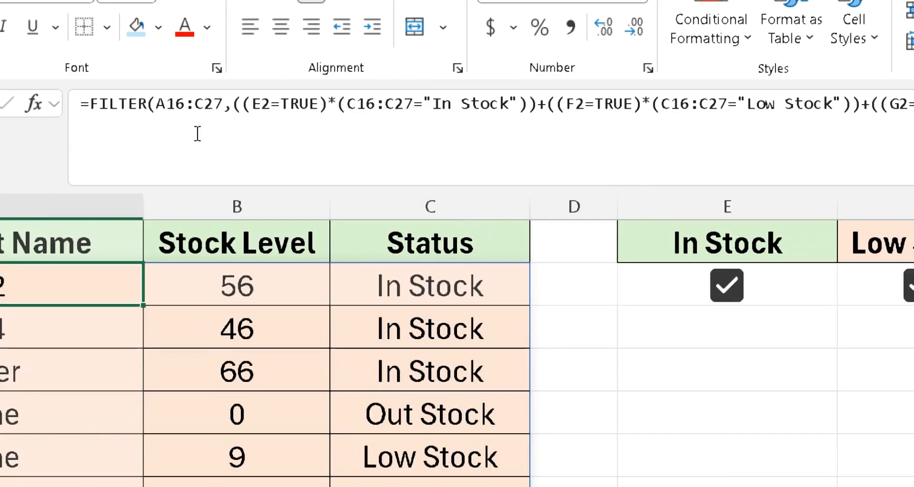
{"action": "left_click", "coordinate": [144, 117]}
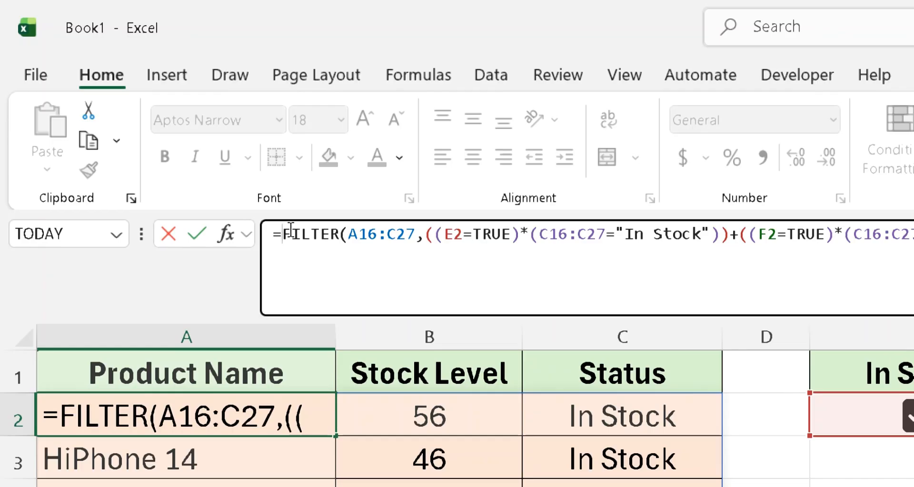
{"action": "type", "text": "SORT"}
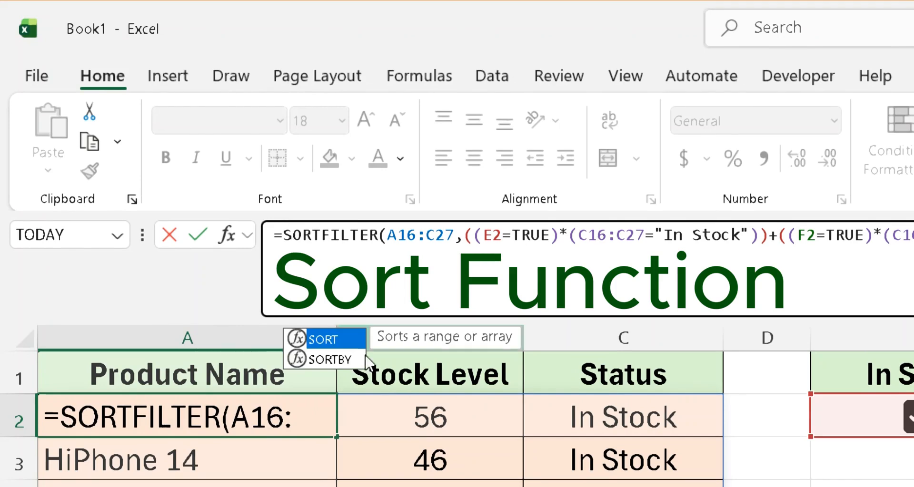
{"action": "type", "text": "("}
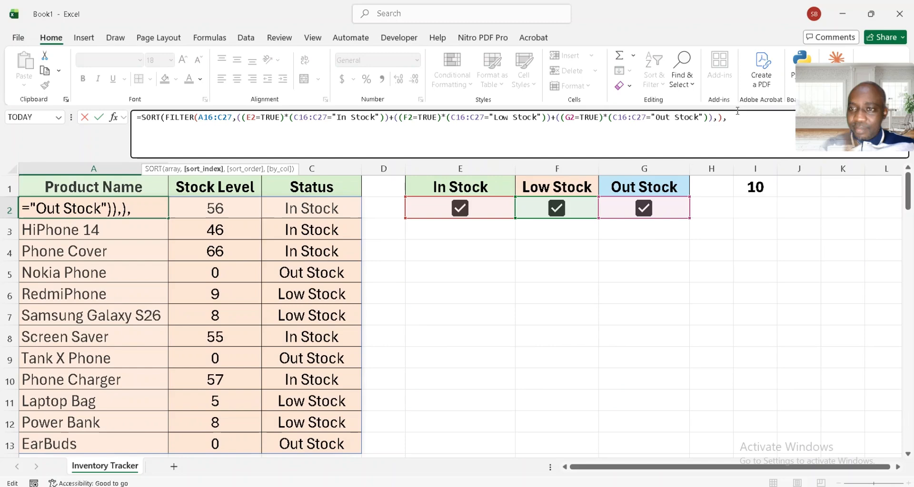
{"action": "type", "text": "3"}
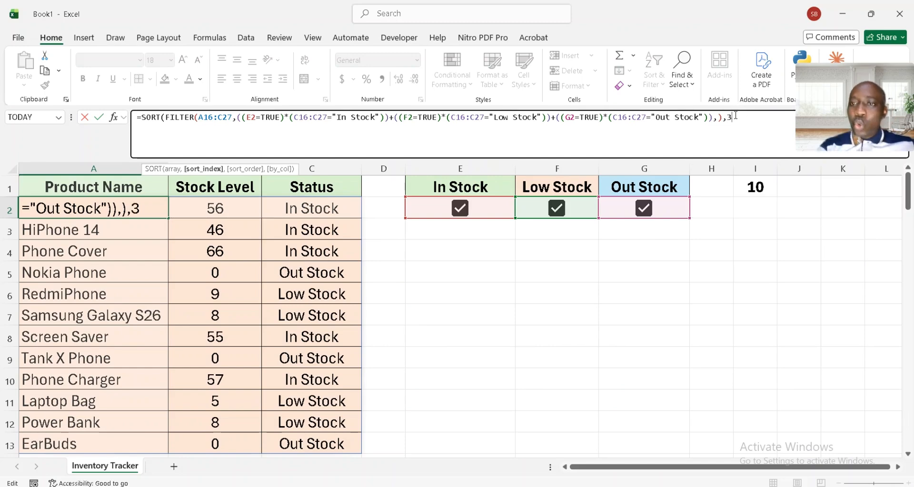
{"action": "type", "text": ","}
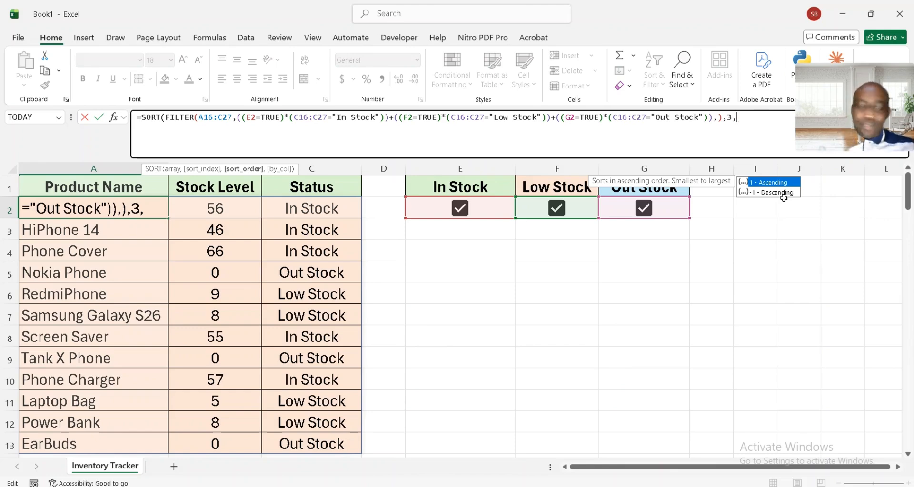
{"action": "type", "text": "1)"}
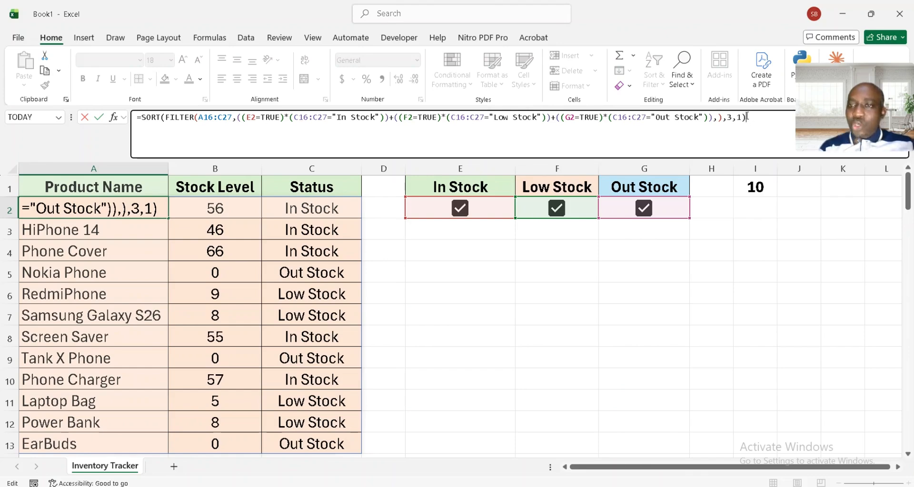
{"action": "key", "text": "Return"}
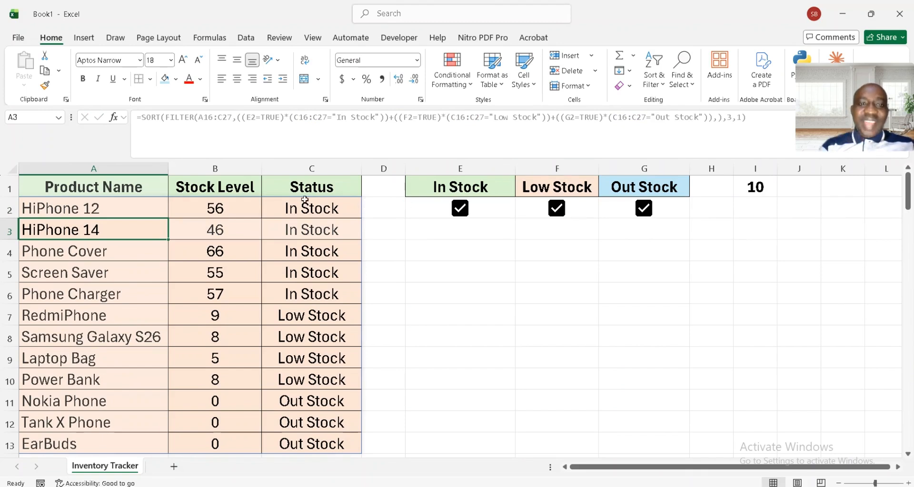
{"action": "left_click", "coordinate": [123, 206]}
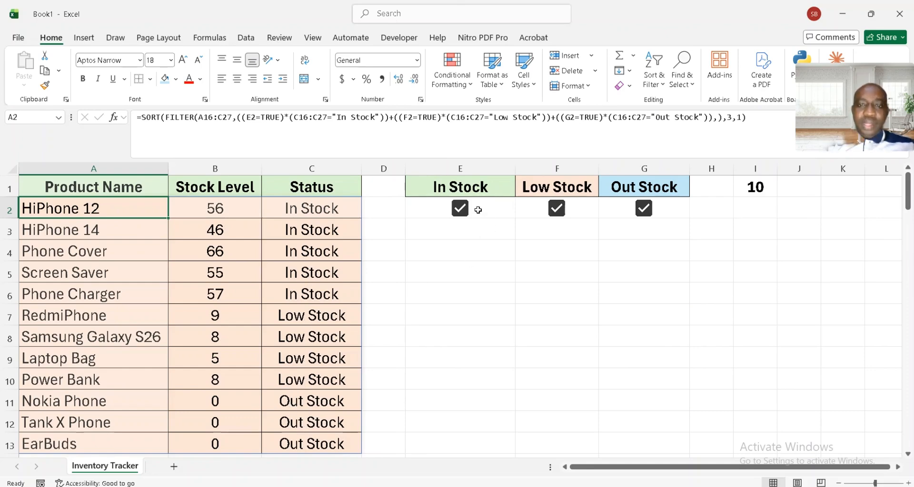
Test the sorted table by unticking In Stock and Low Stock, and ticking In Stock again.
{"action": "left_click", "coordinate": [464, 214]}
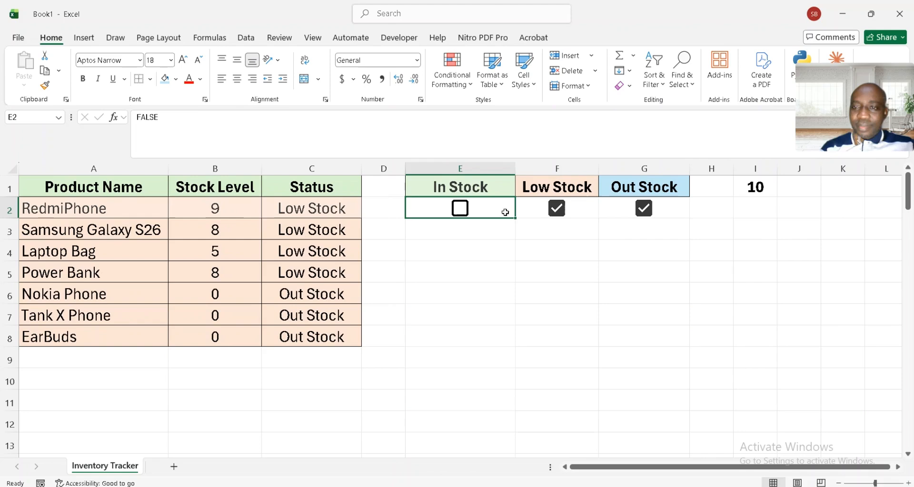
{"action": "left_click", "coordinate": [555, 209]}
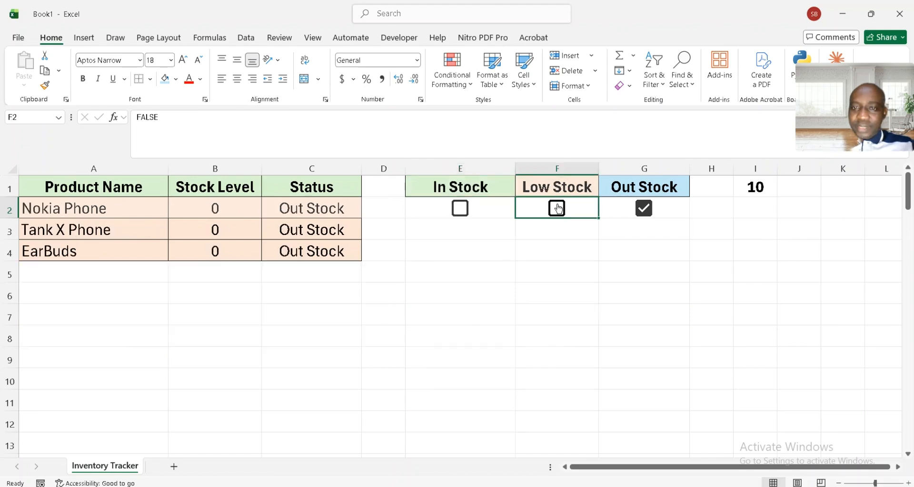
{"action": "left_click", "coordinate": [465, 208]}
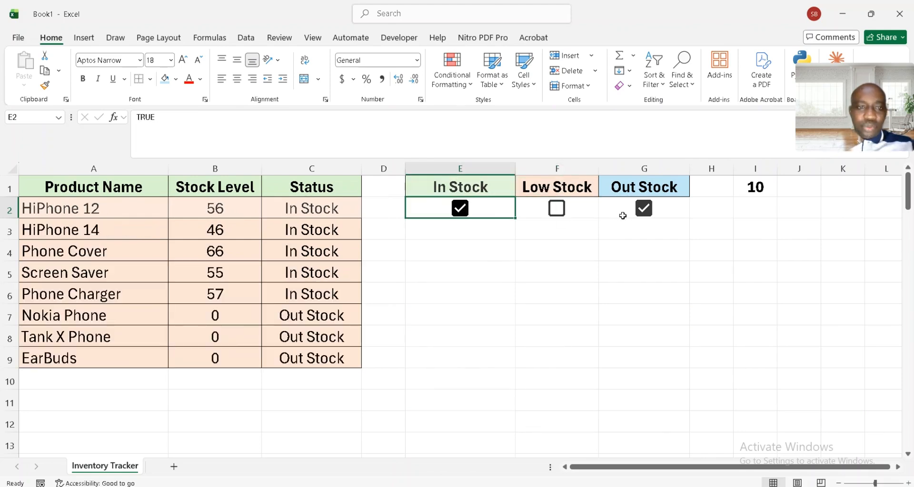